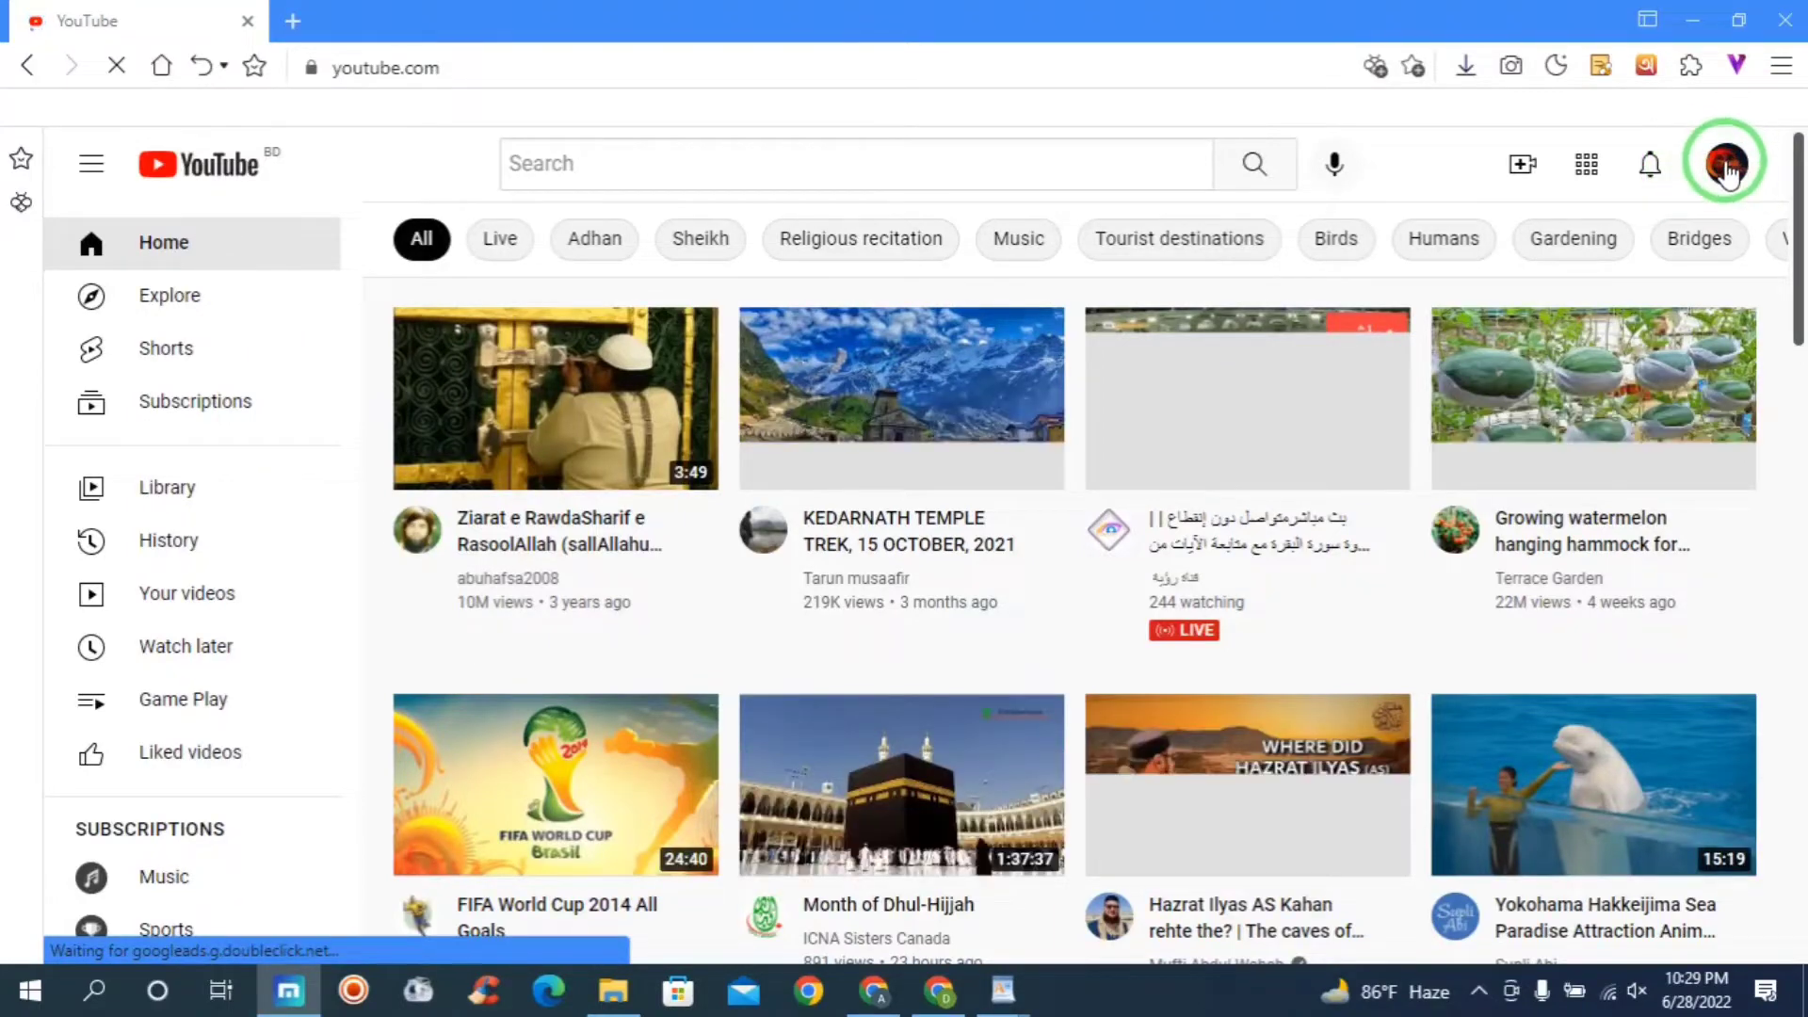
Go to YouTube Studio for the channel and start a new video upload, opening the file selection dialog.
left_click(1719, 176)
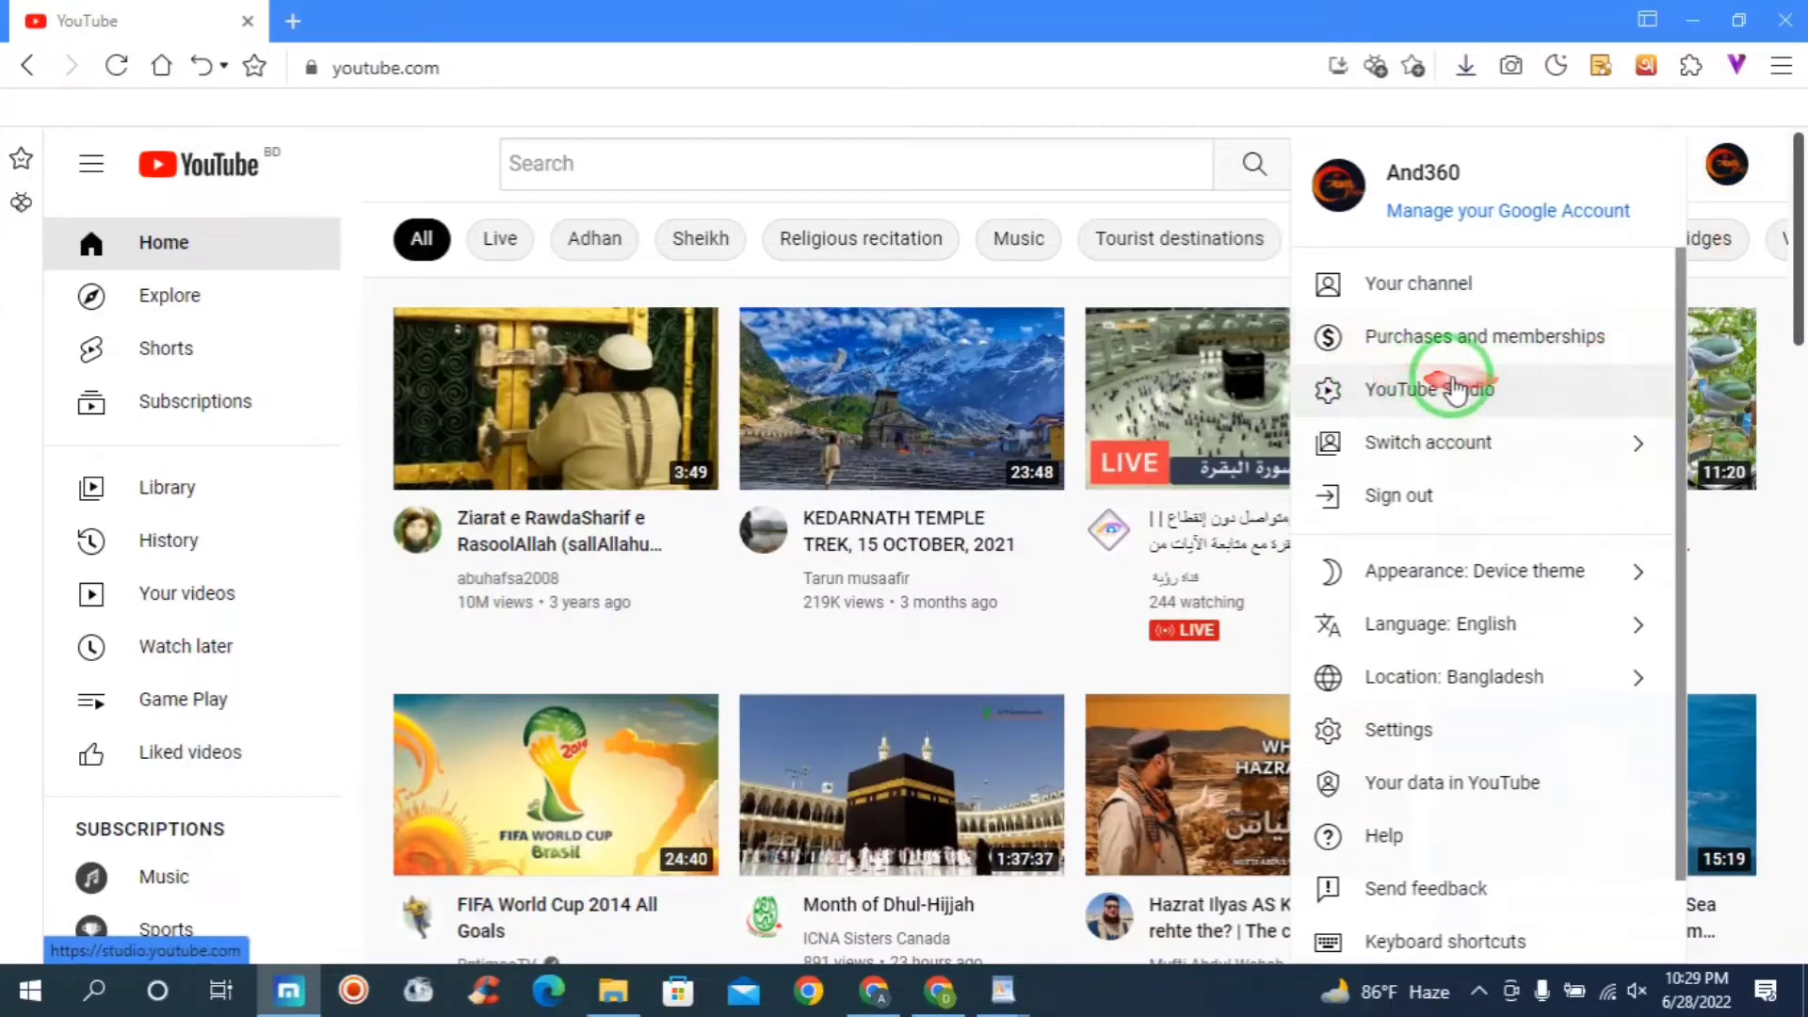
left_click(1429, 390)
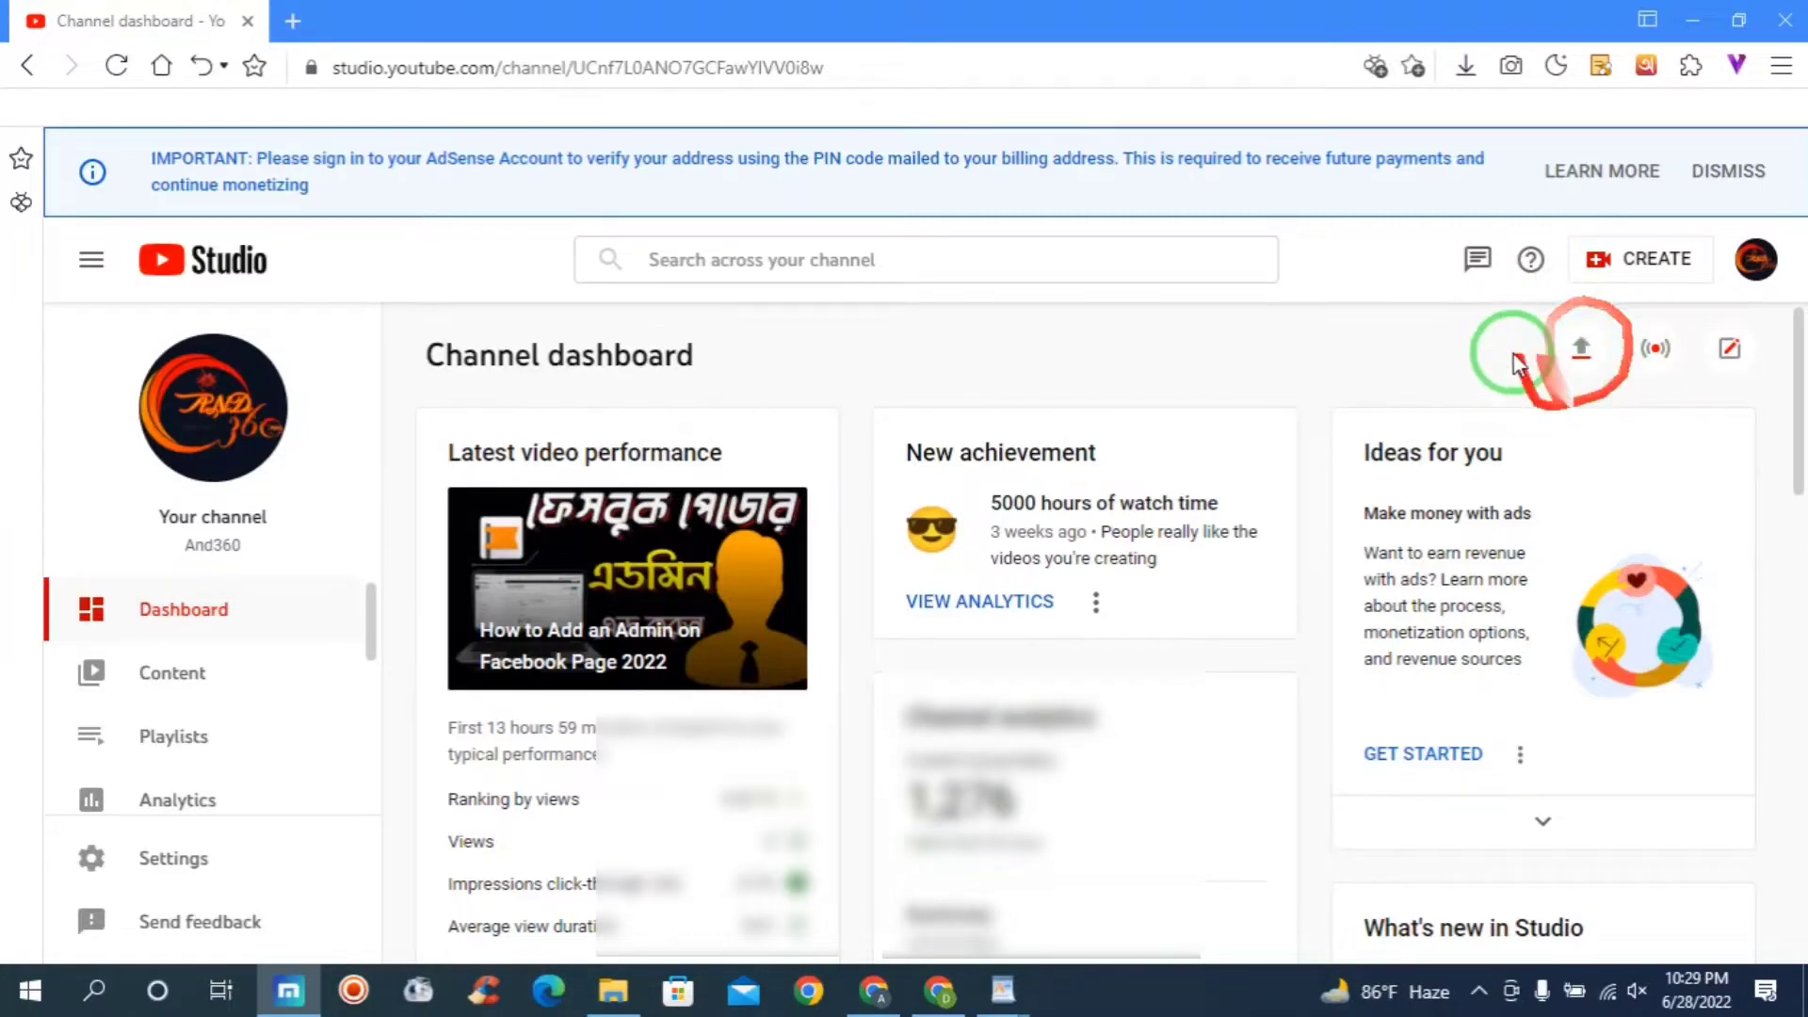
left_click(1582, 348)
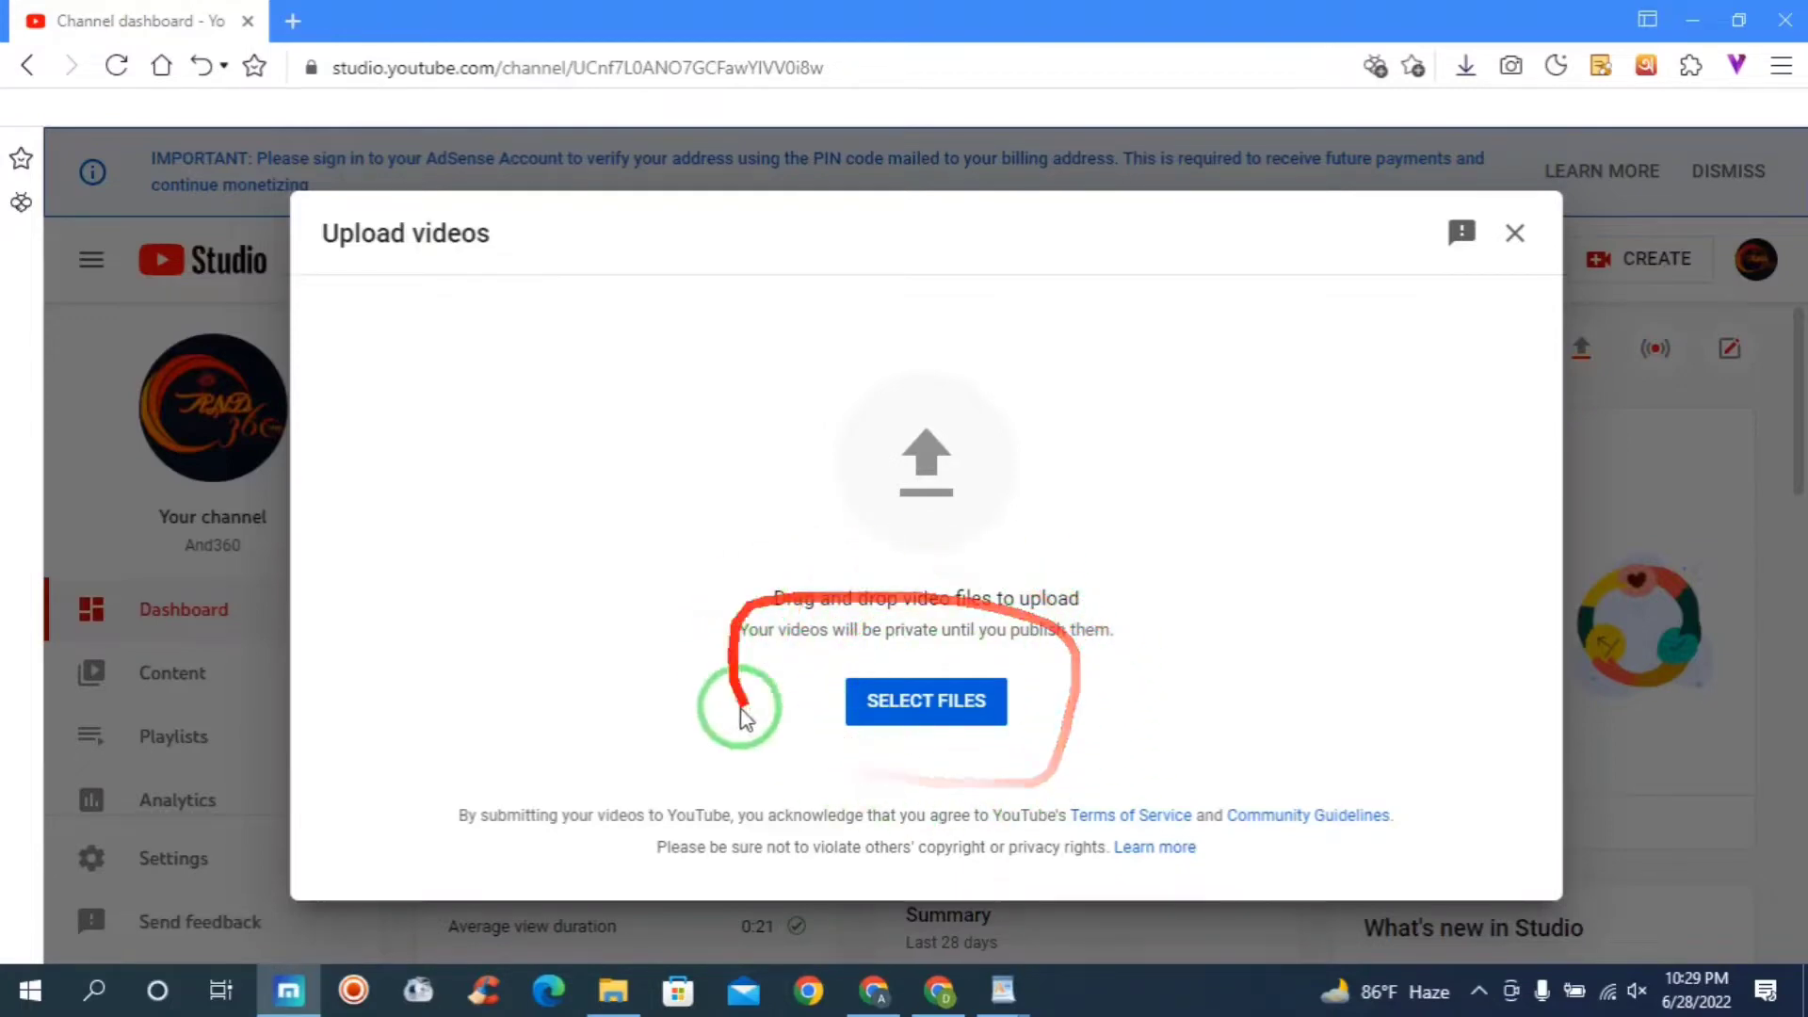
left_click(919, 703)
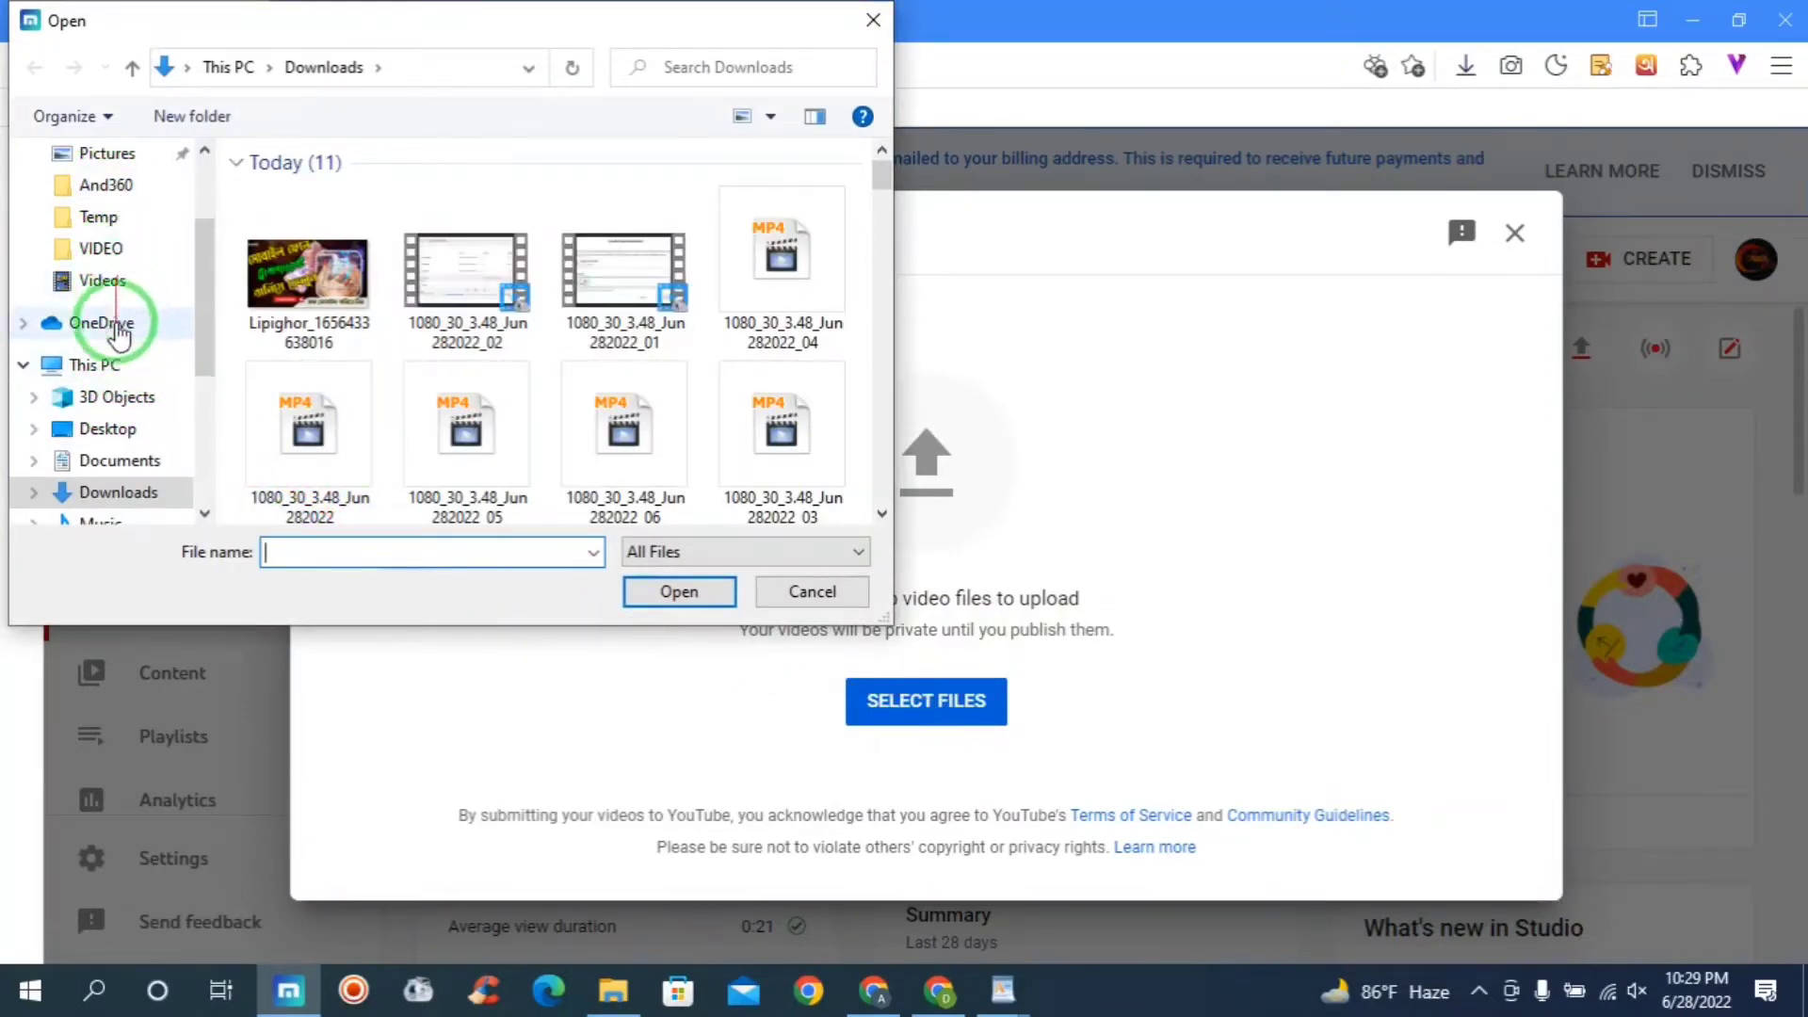
Upload the video "How to make a phone transparent" from the And360 folder on the Desktop.
scroll(127, 358, "down", 3)
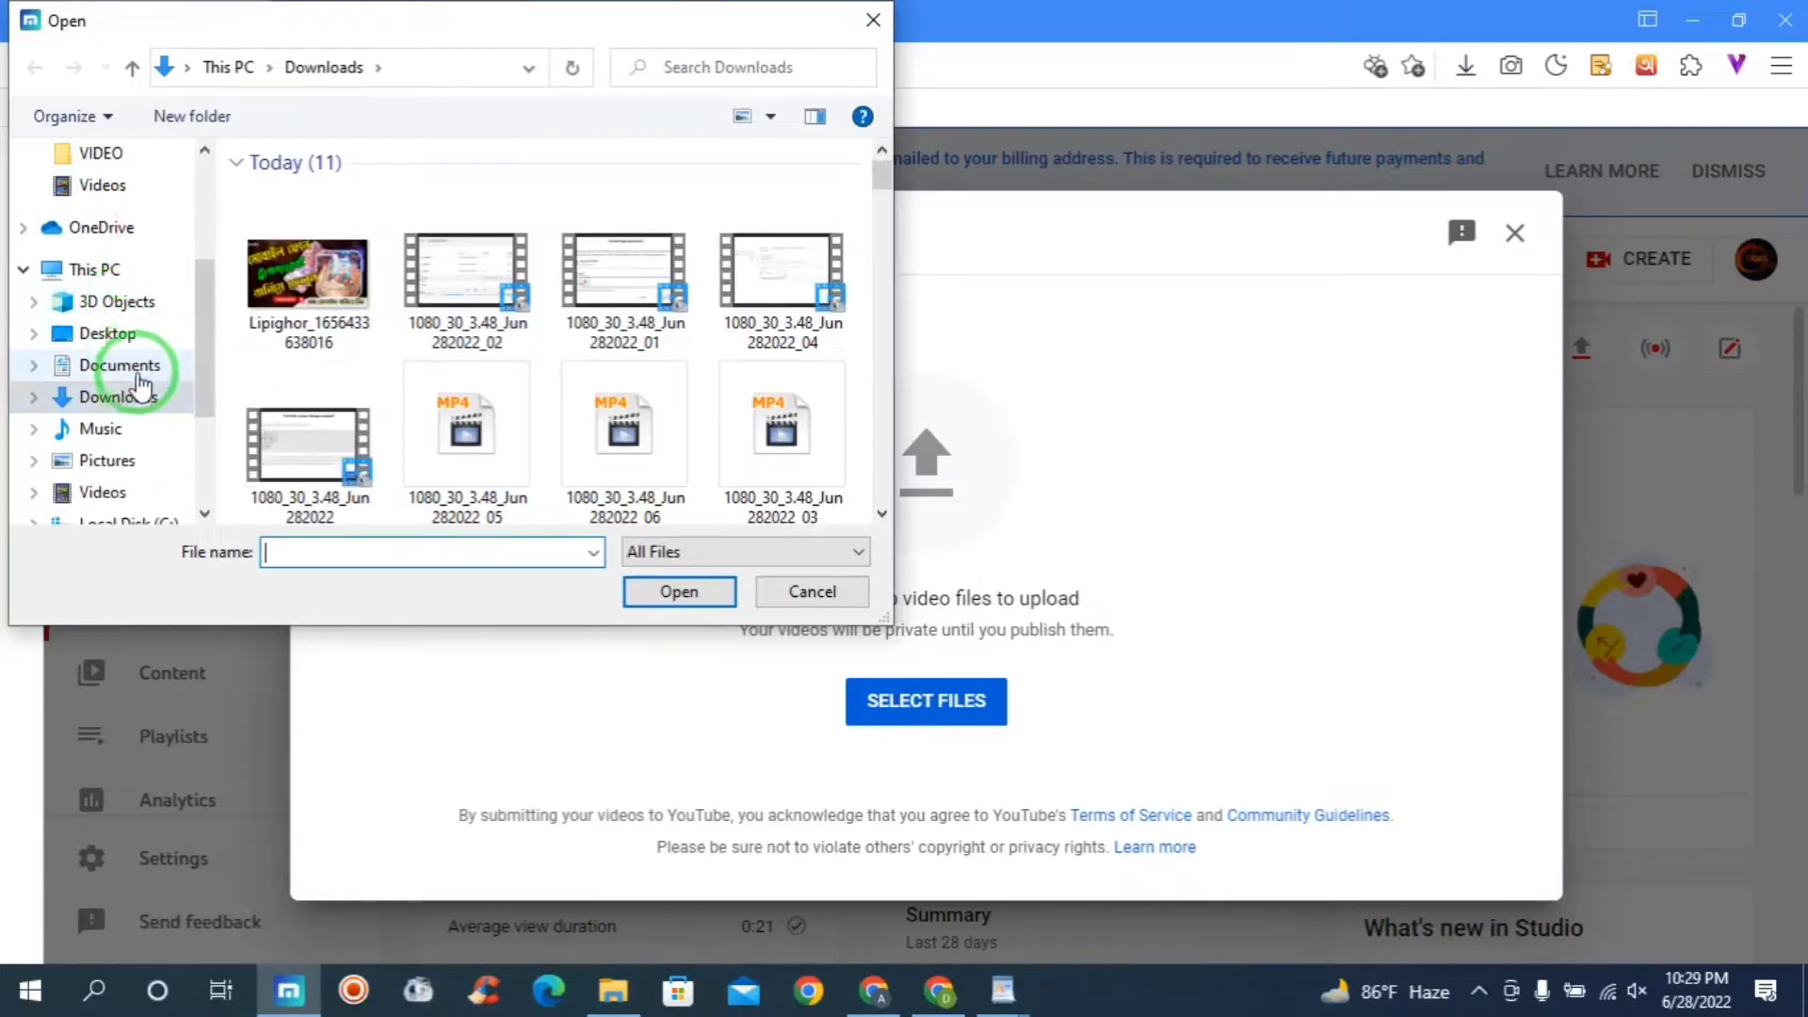
left_click(94, 335)
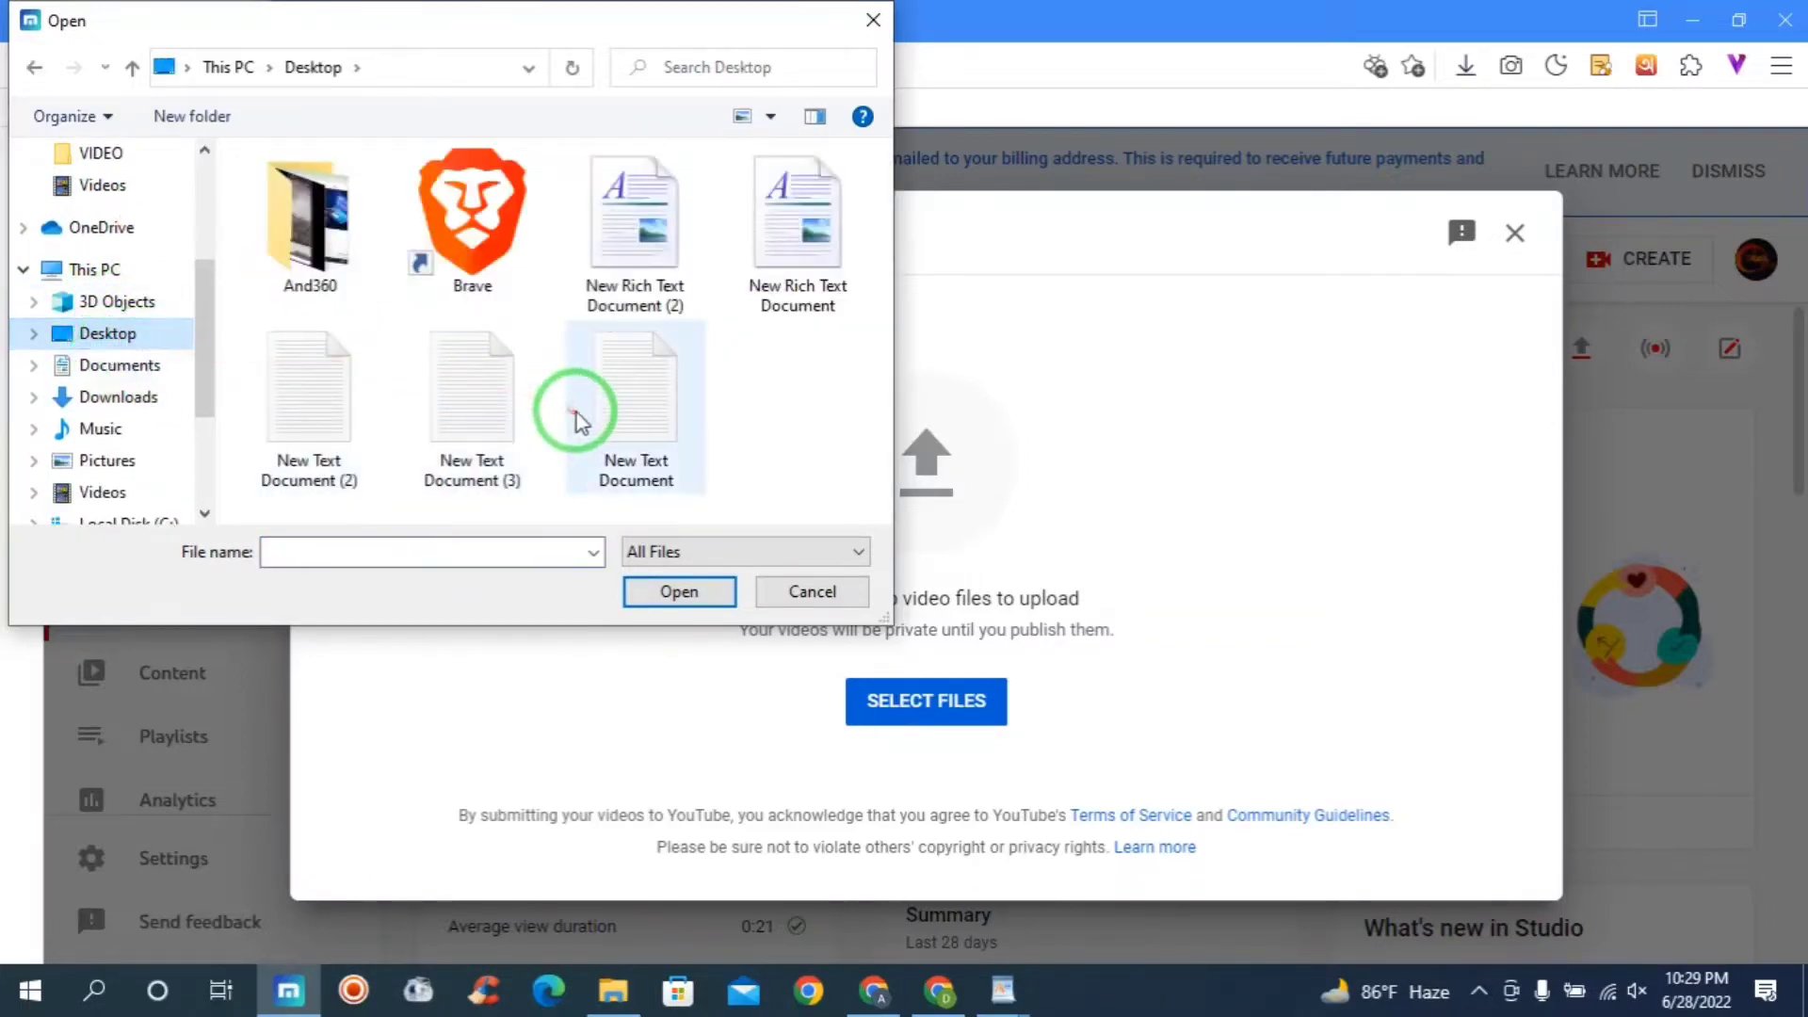
double_click(318, 238)
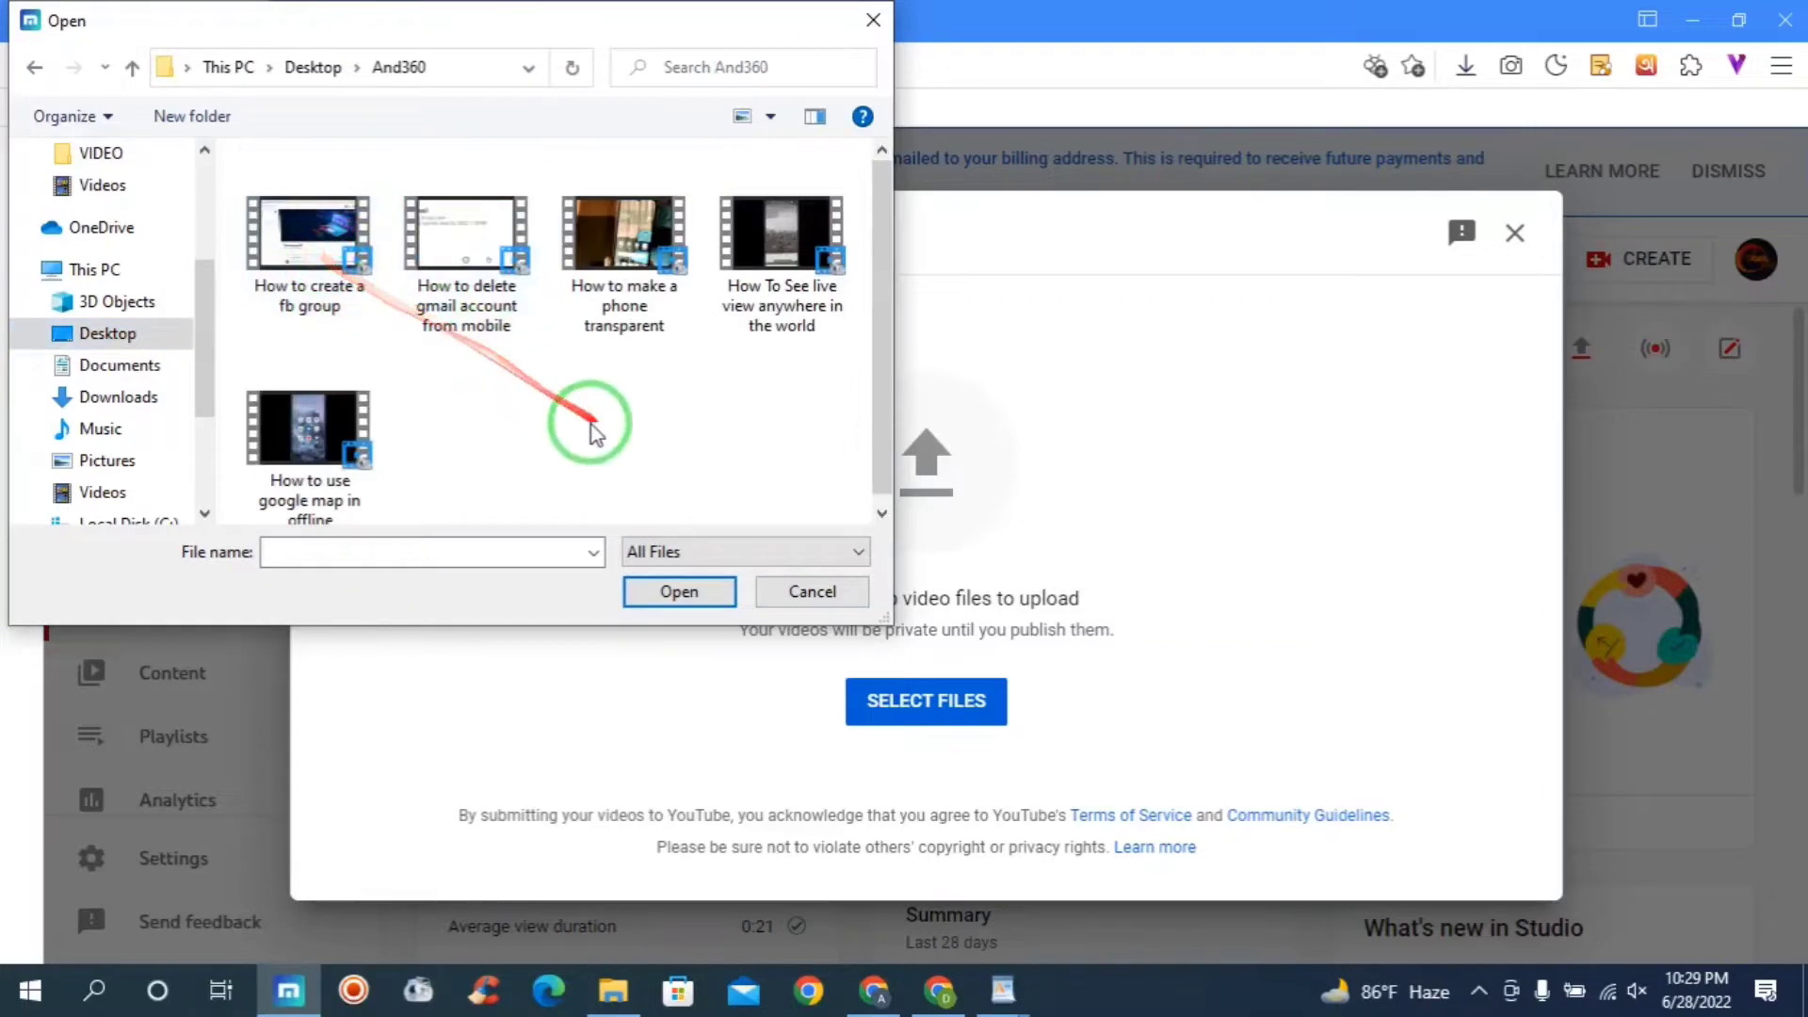
left_click(622, 256)
left_click(674, 591)
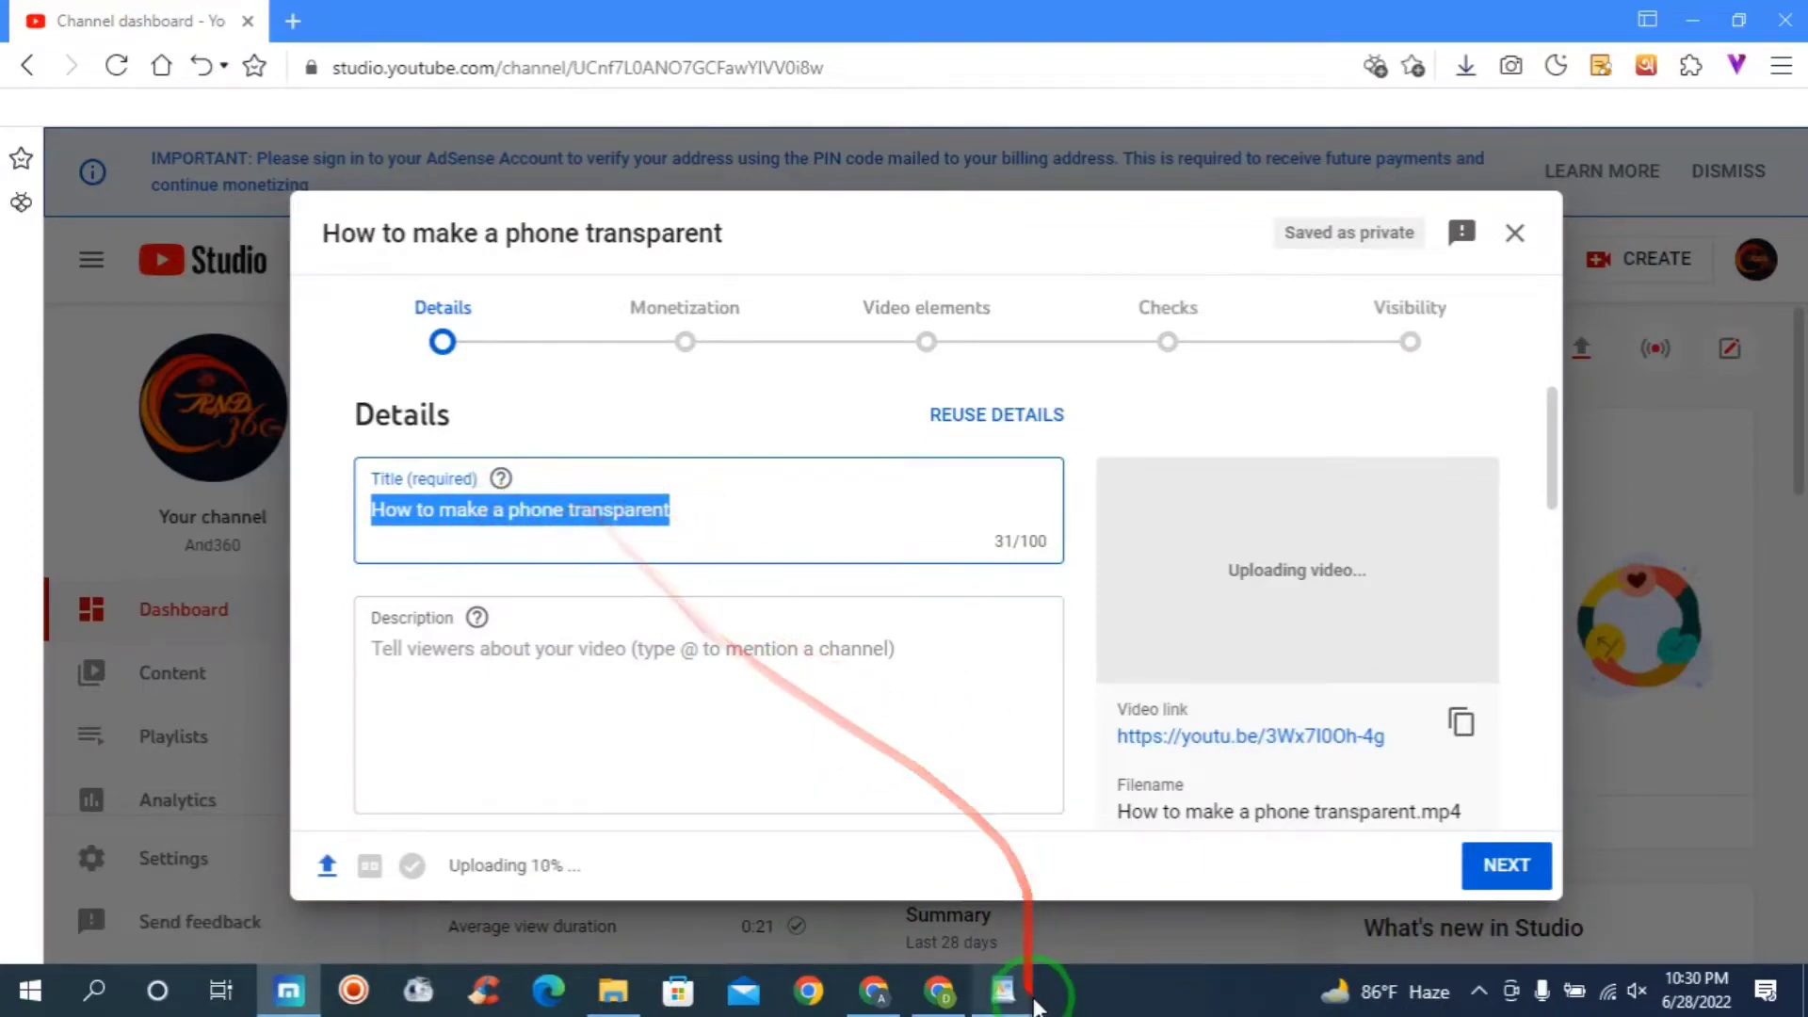
Replace the video title with "How to make your phone transparent or invisible To Make Any Phone Transparent" copied from New Rich Text Document in WordPad.
left_click(1003, 989)
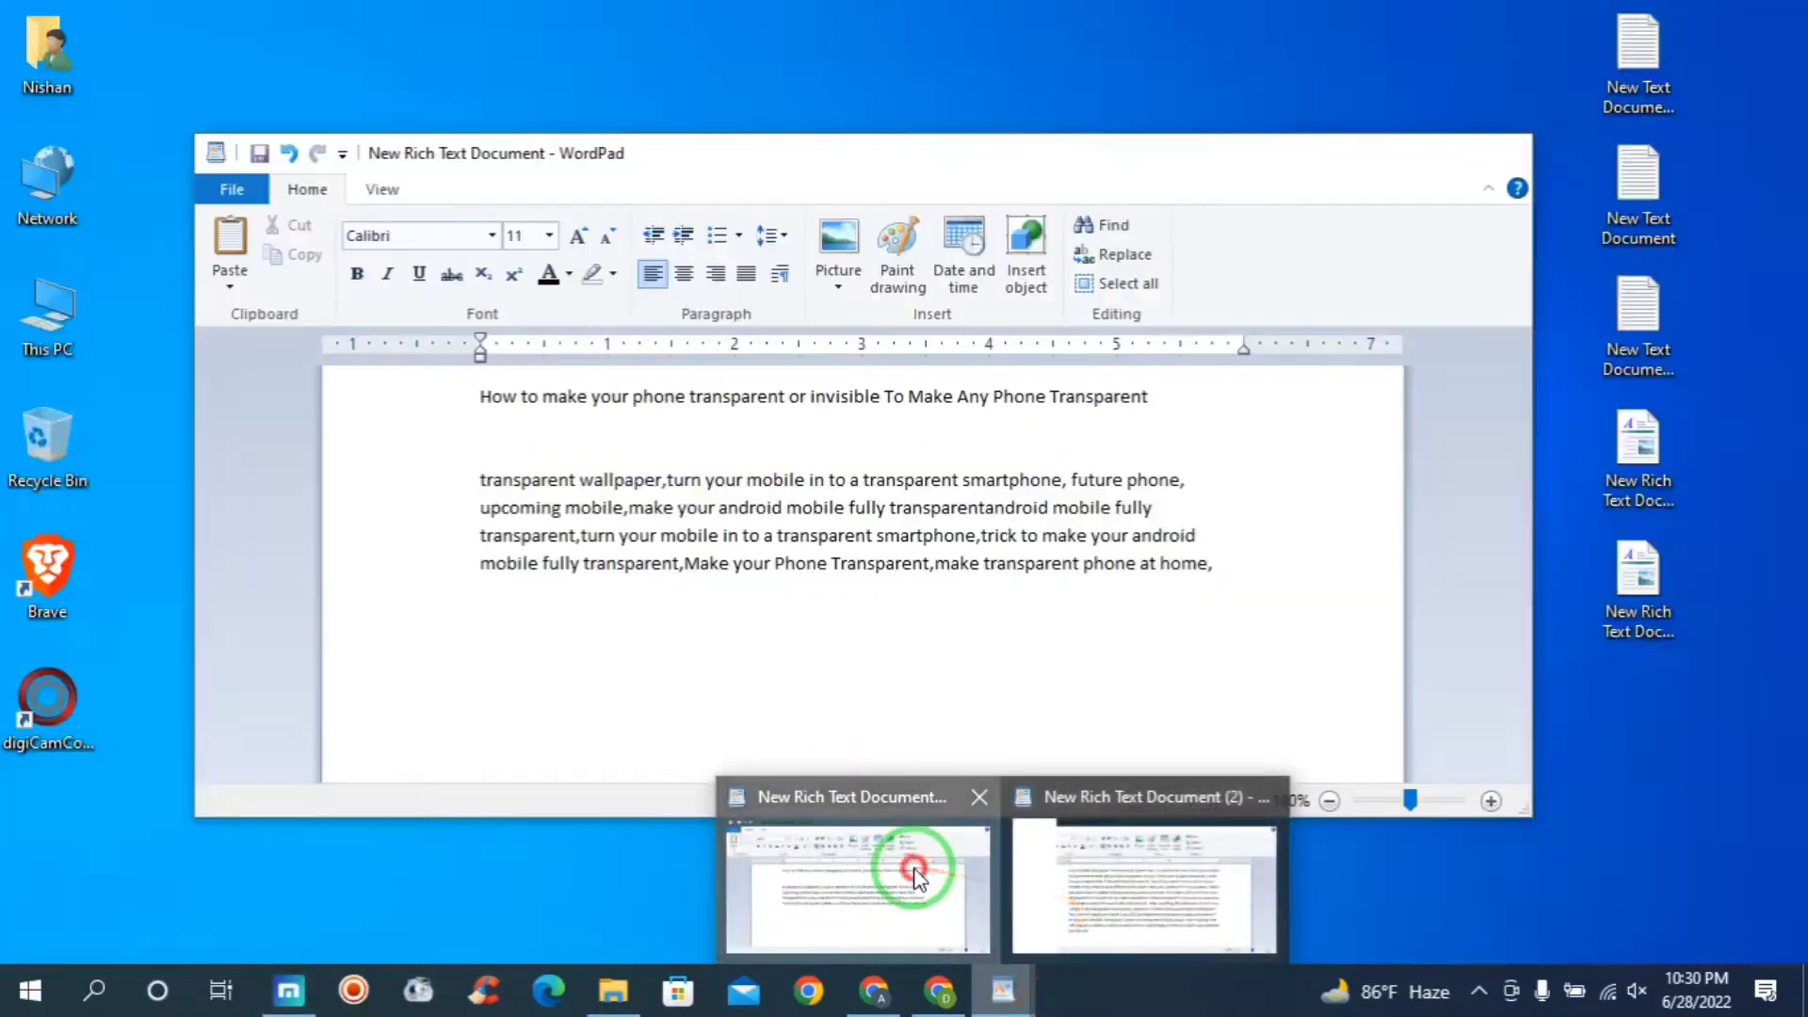
left_click(918, 876)
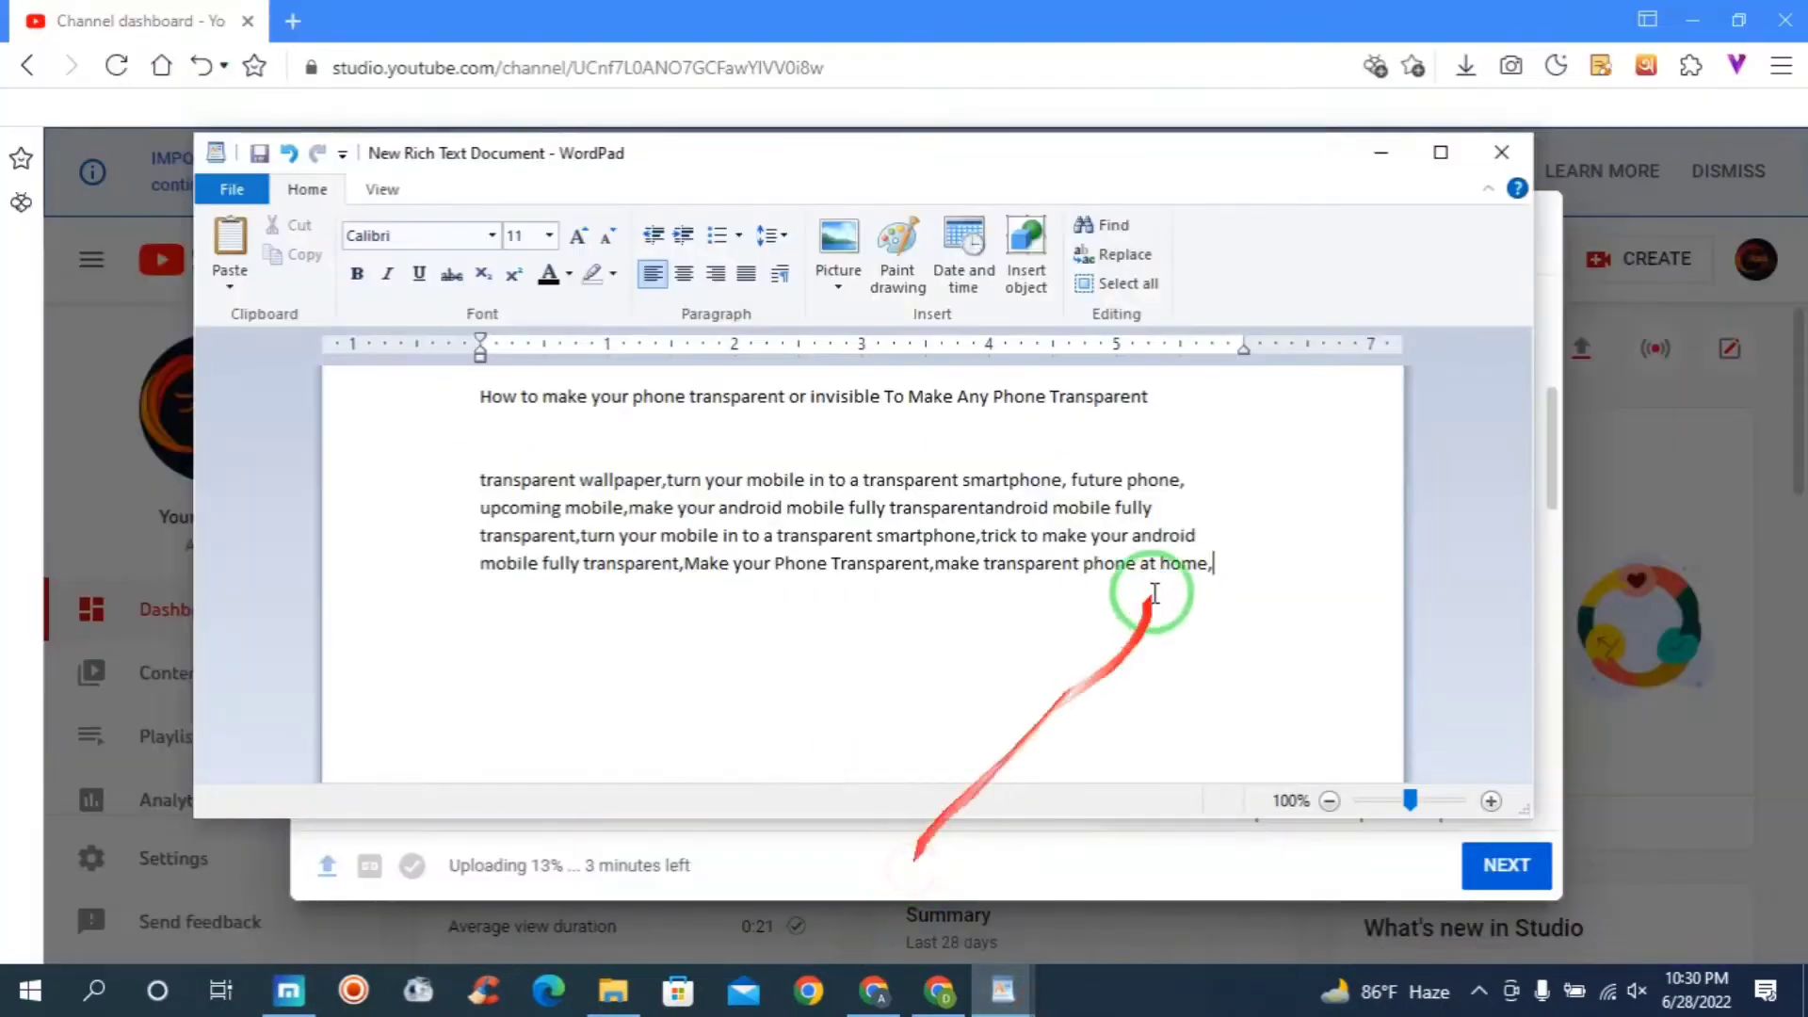
left_click_drag(1178, 399, 474, 410)
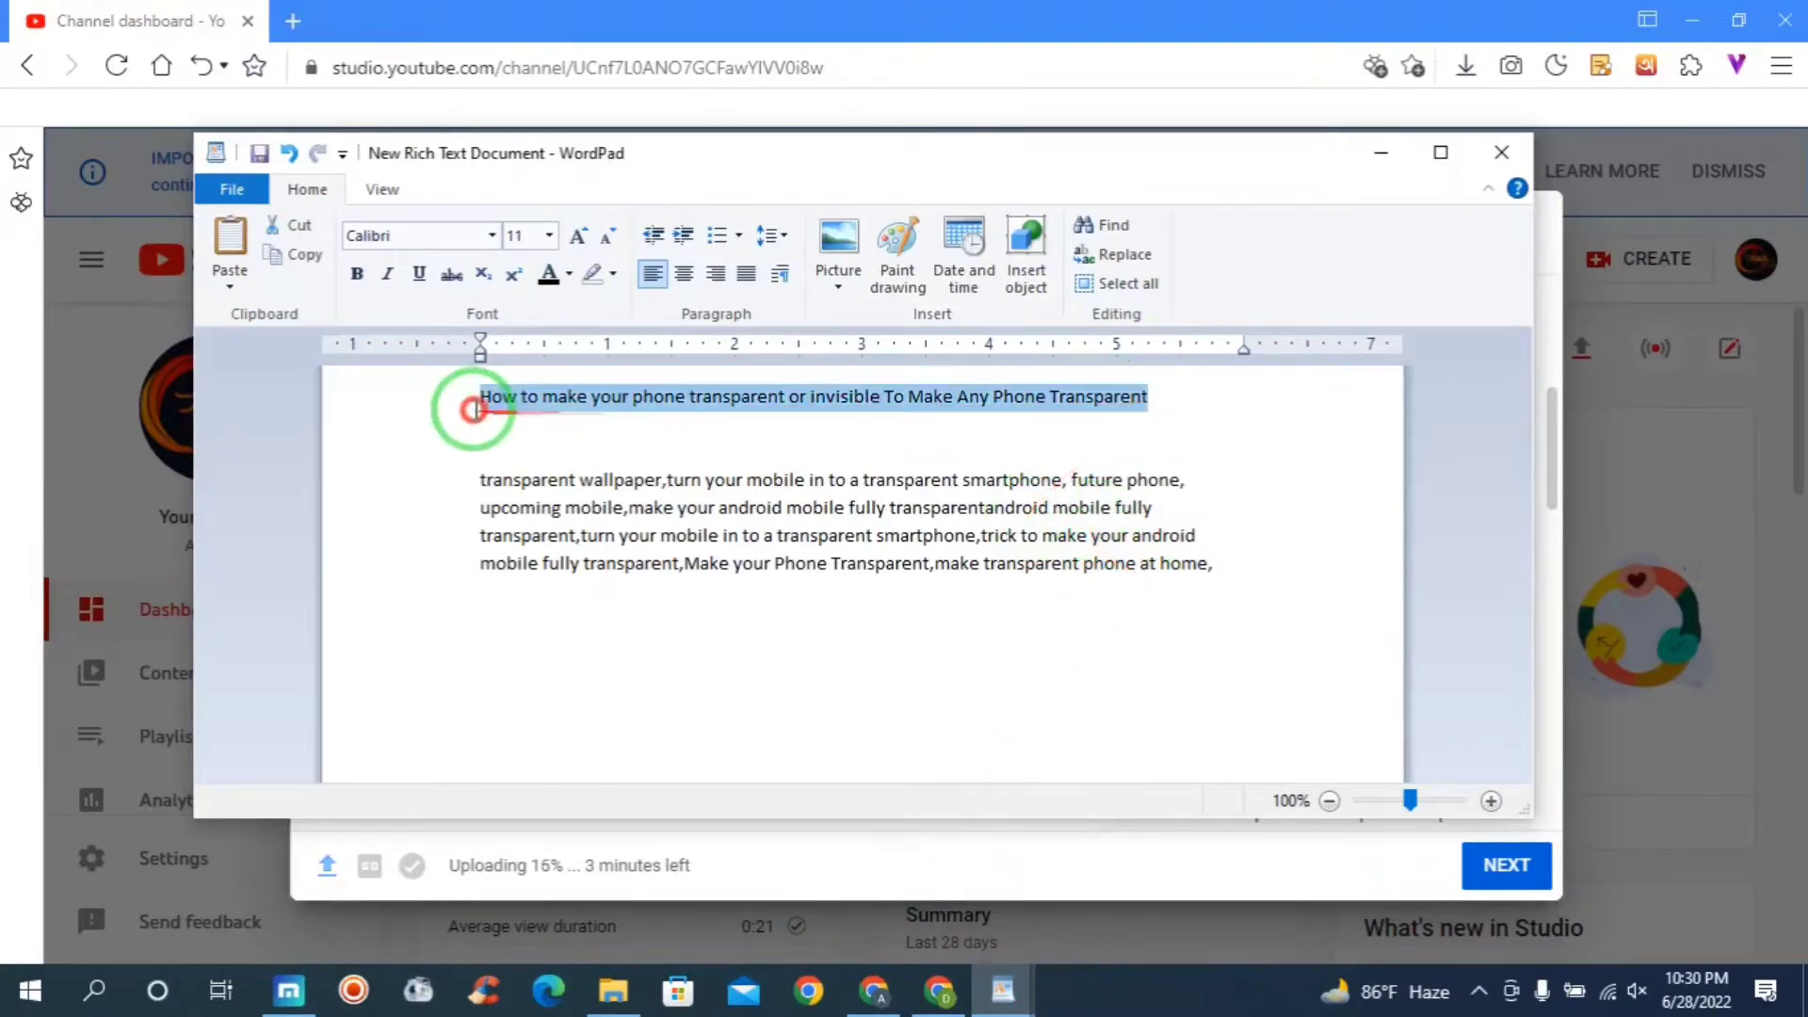
right_click(680, 401)
left_click(718, 448)
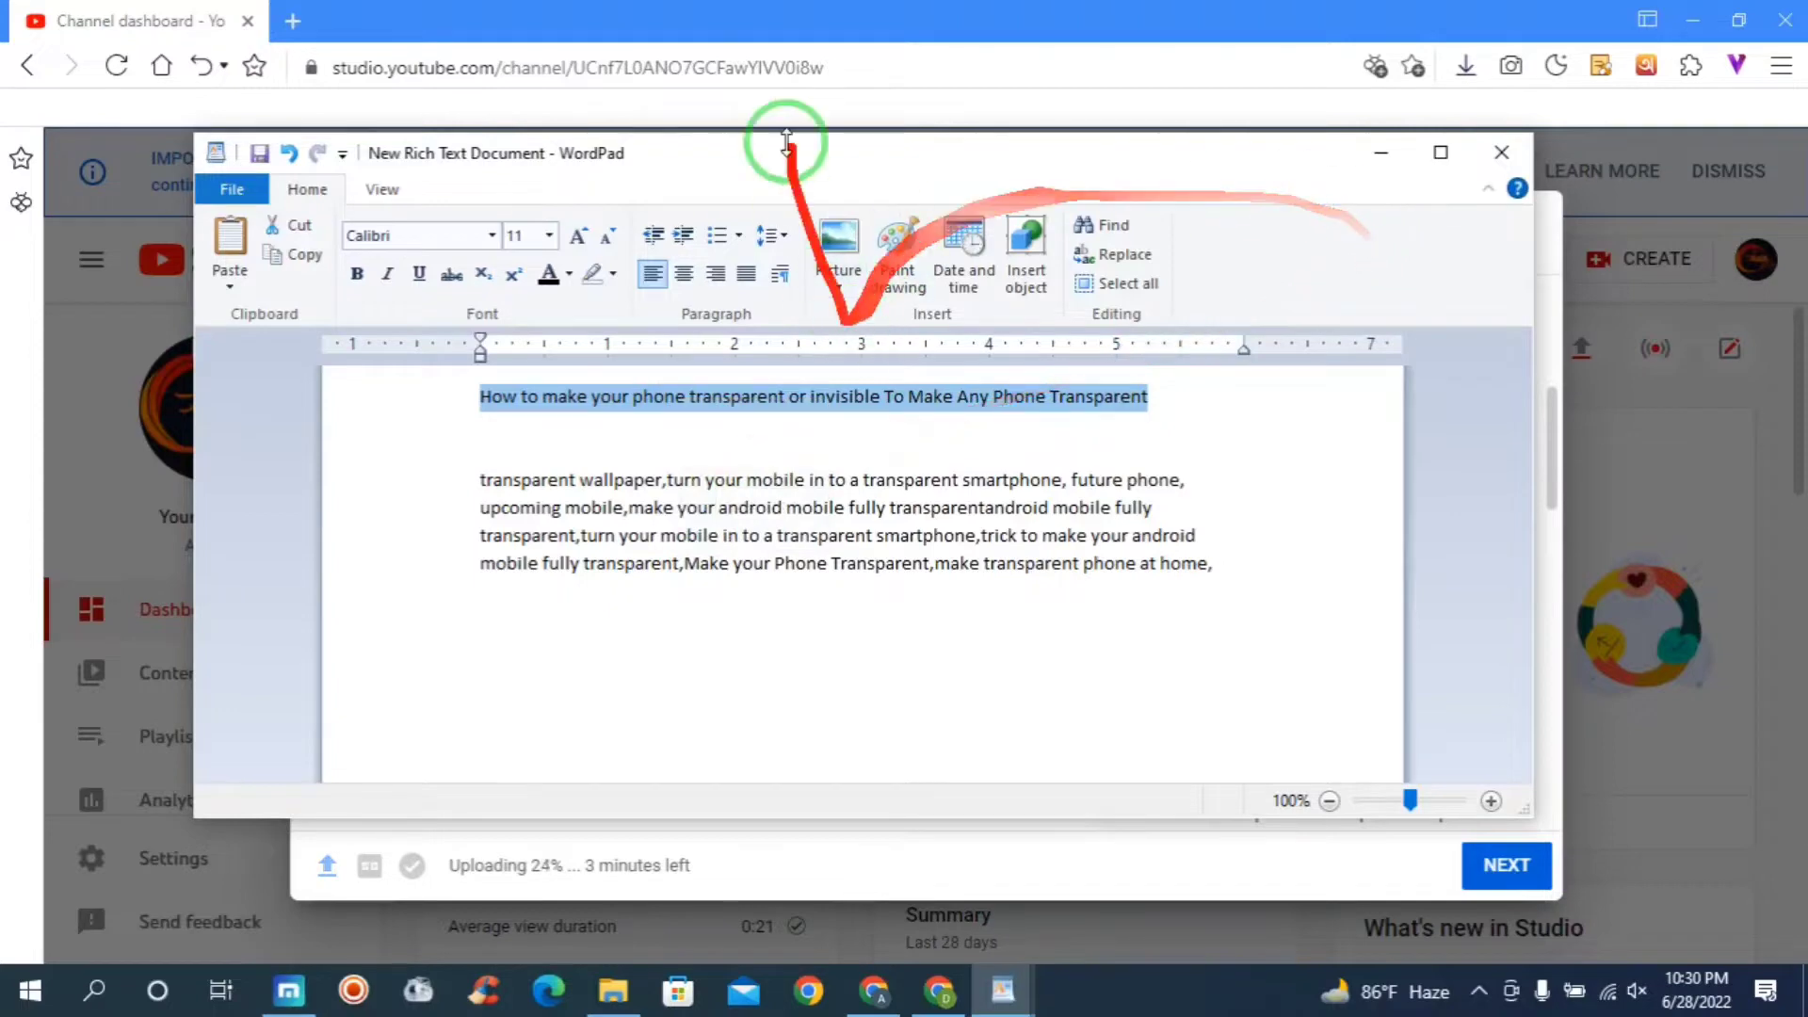
left_click(850, 32)
right_click(640, 514)
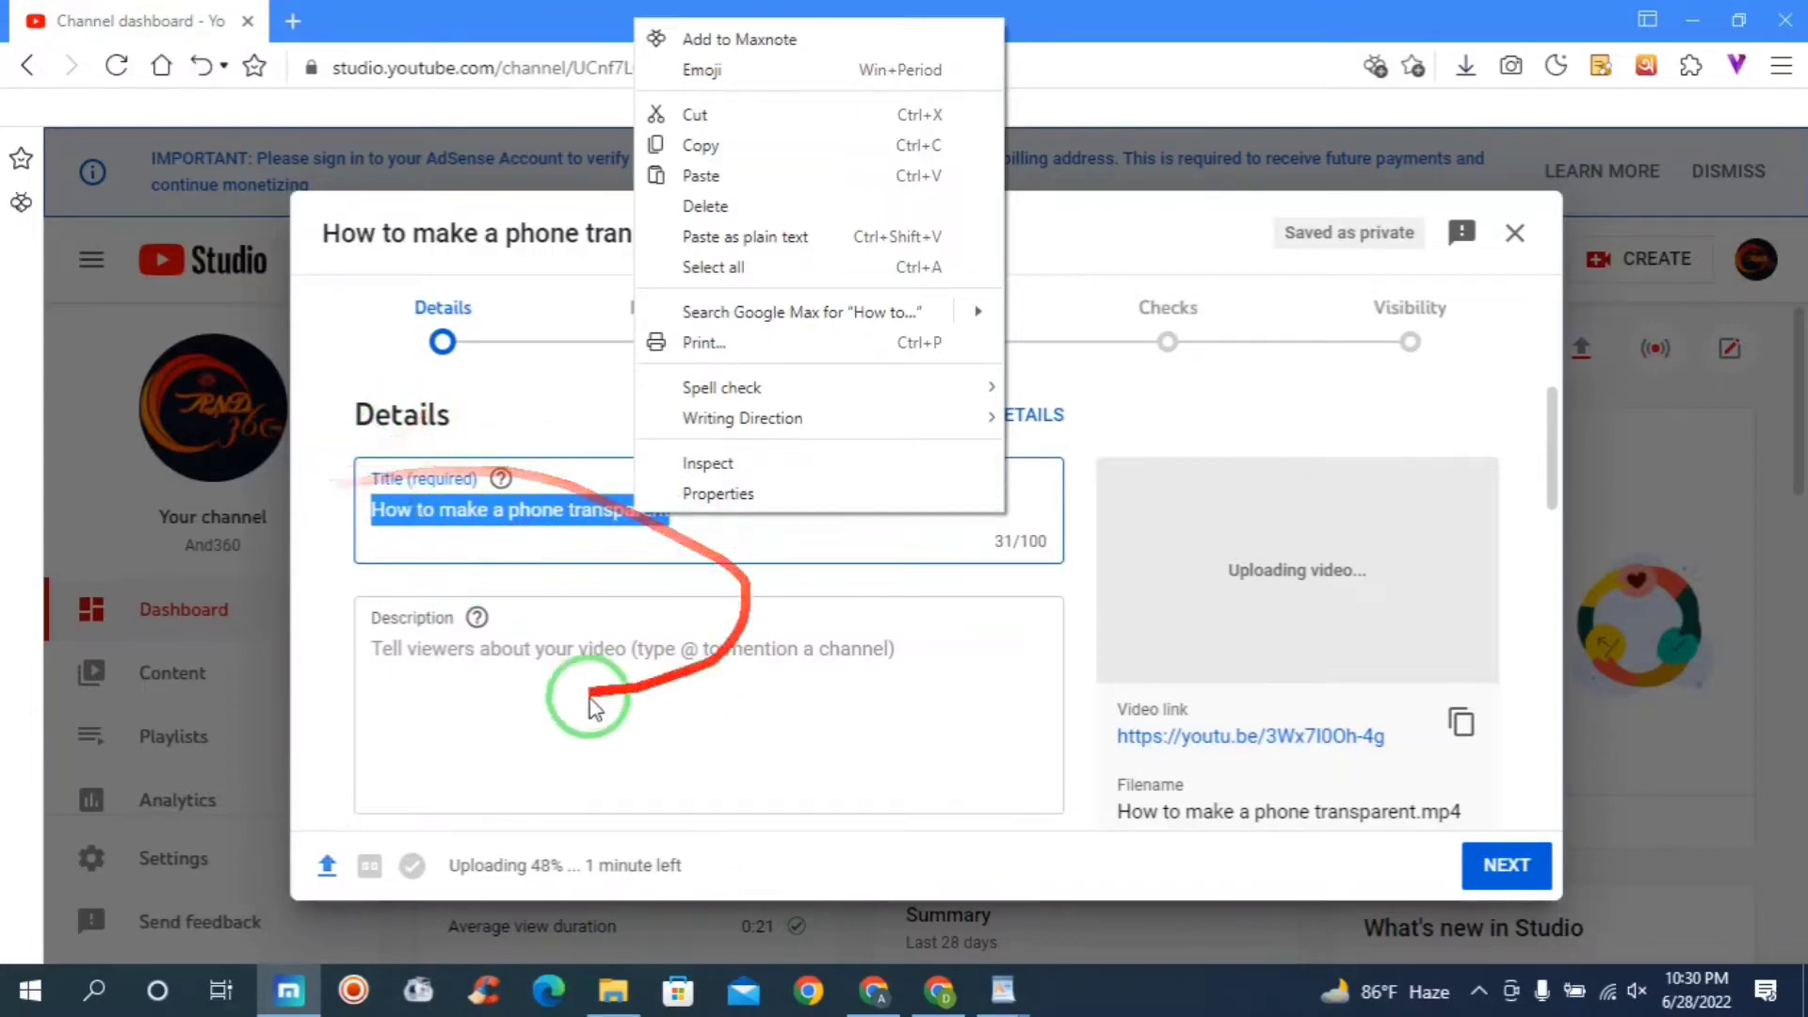
left_click(706, 175)
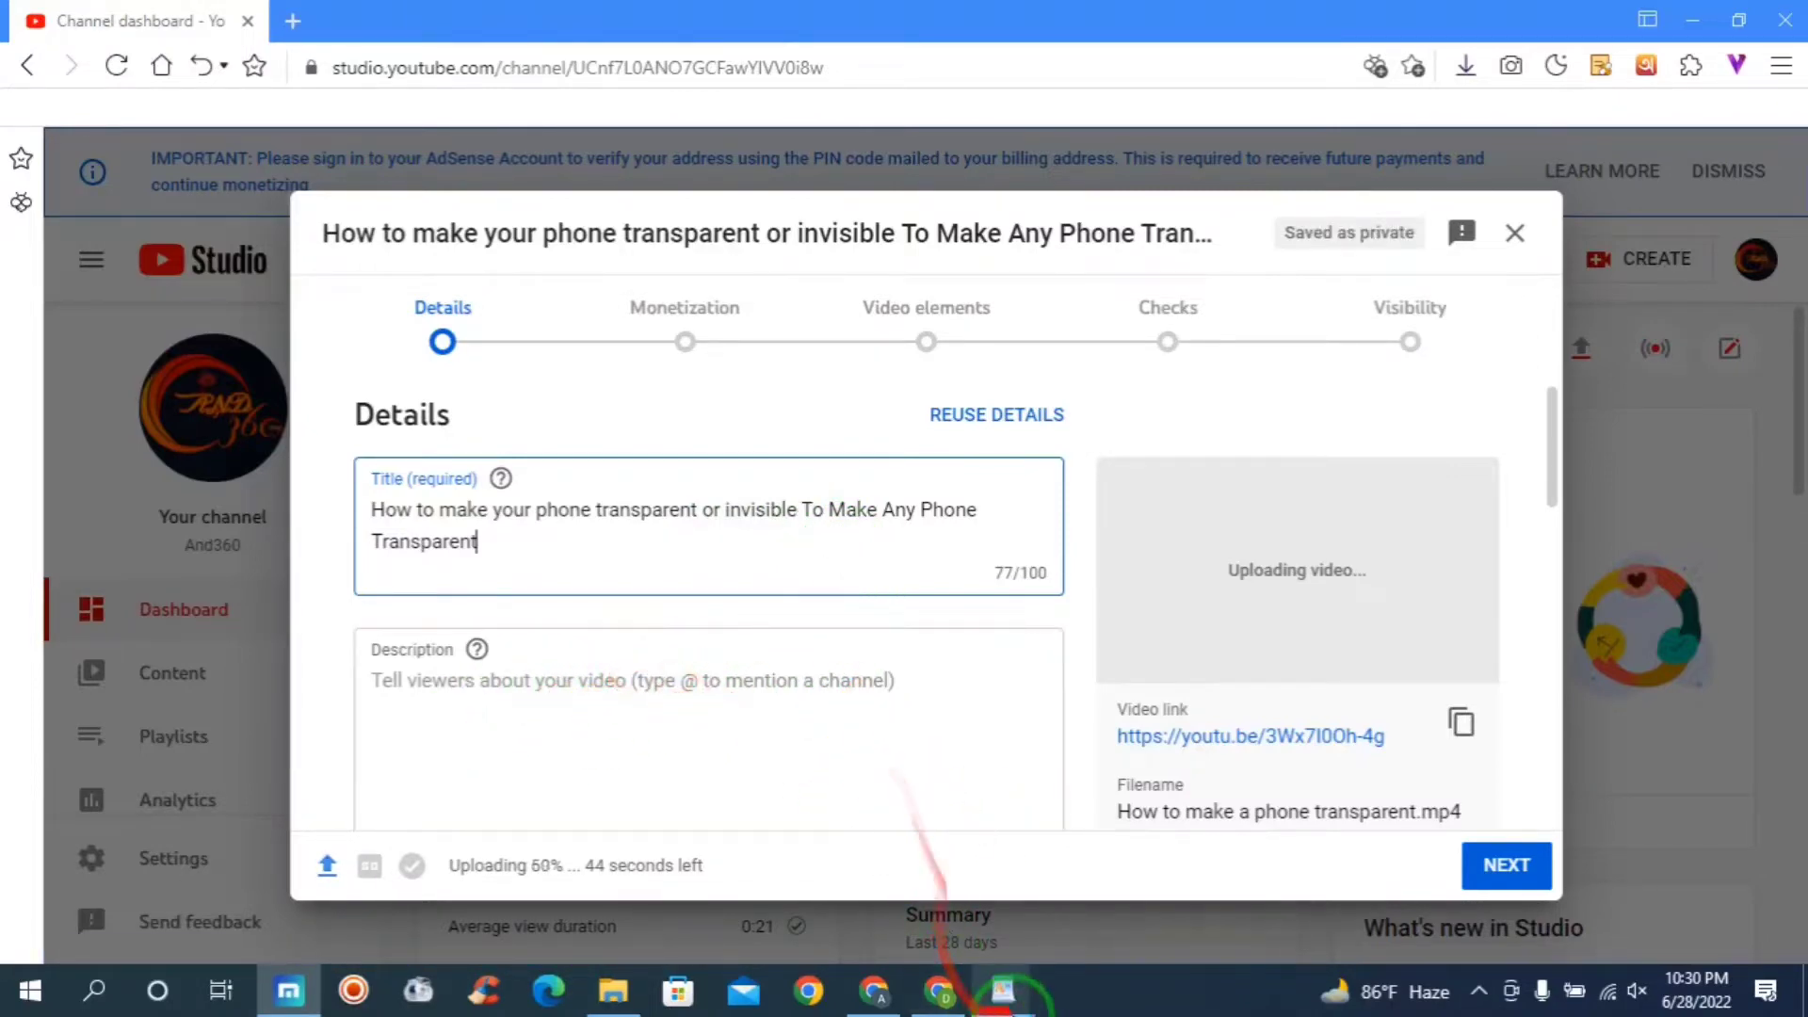
Fill in the video description with the full paragraph copied from New Rich Text Document (2) in WordPad.
left_click(1024, 998)
left_click(1092, 864)
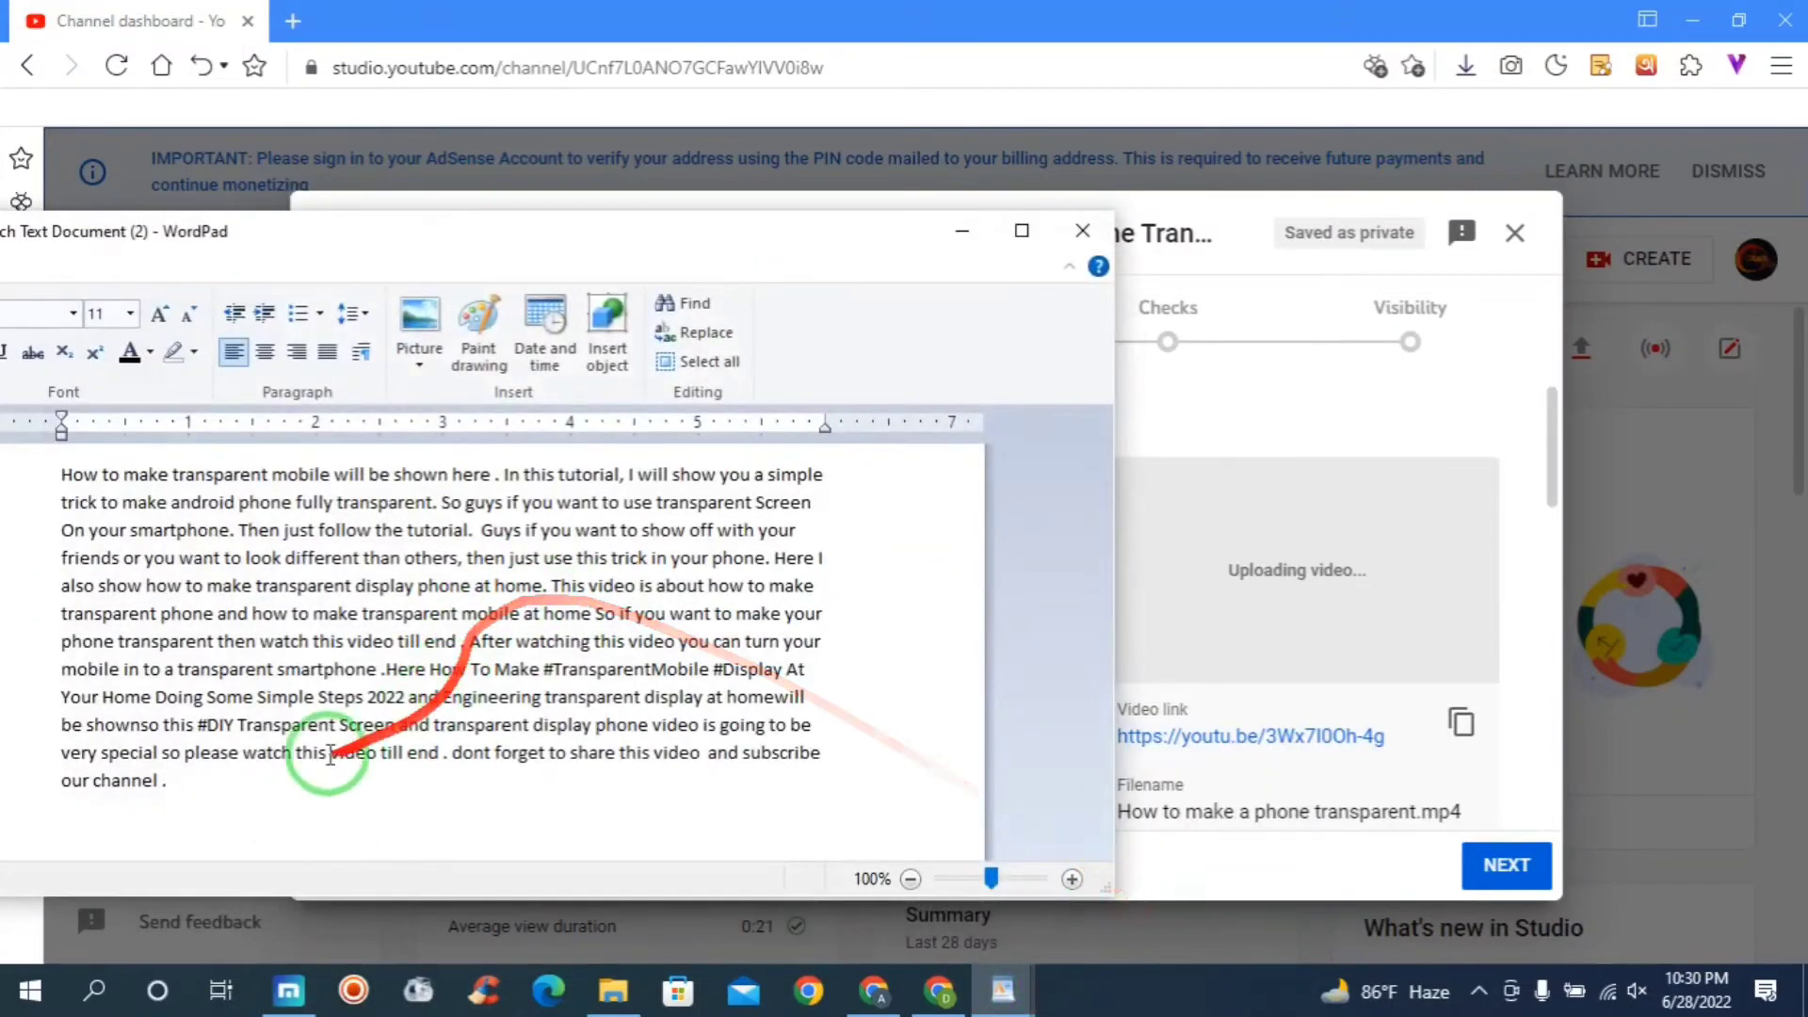
left_click_drag(237, 794, 55, 475)
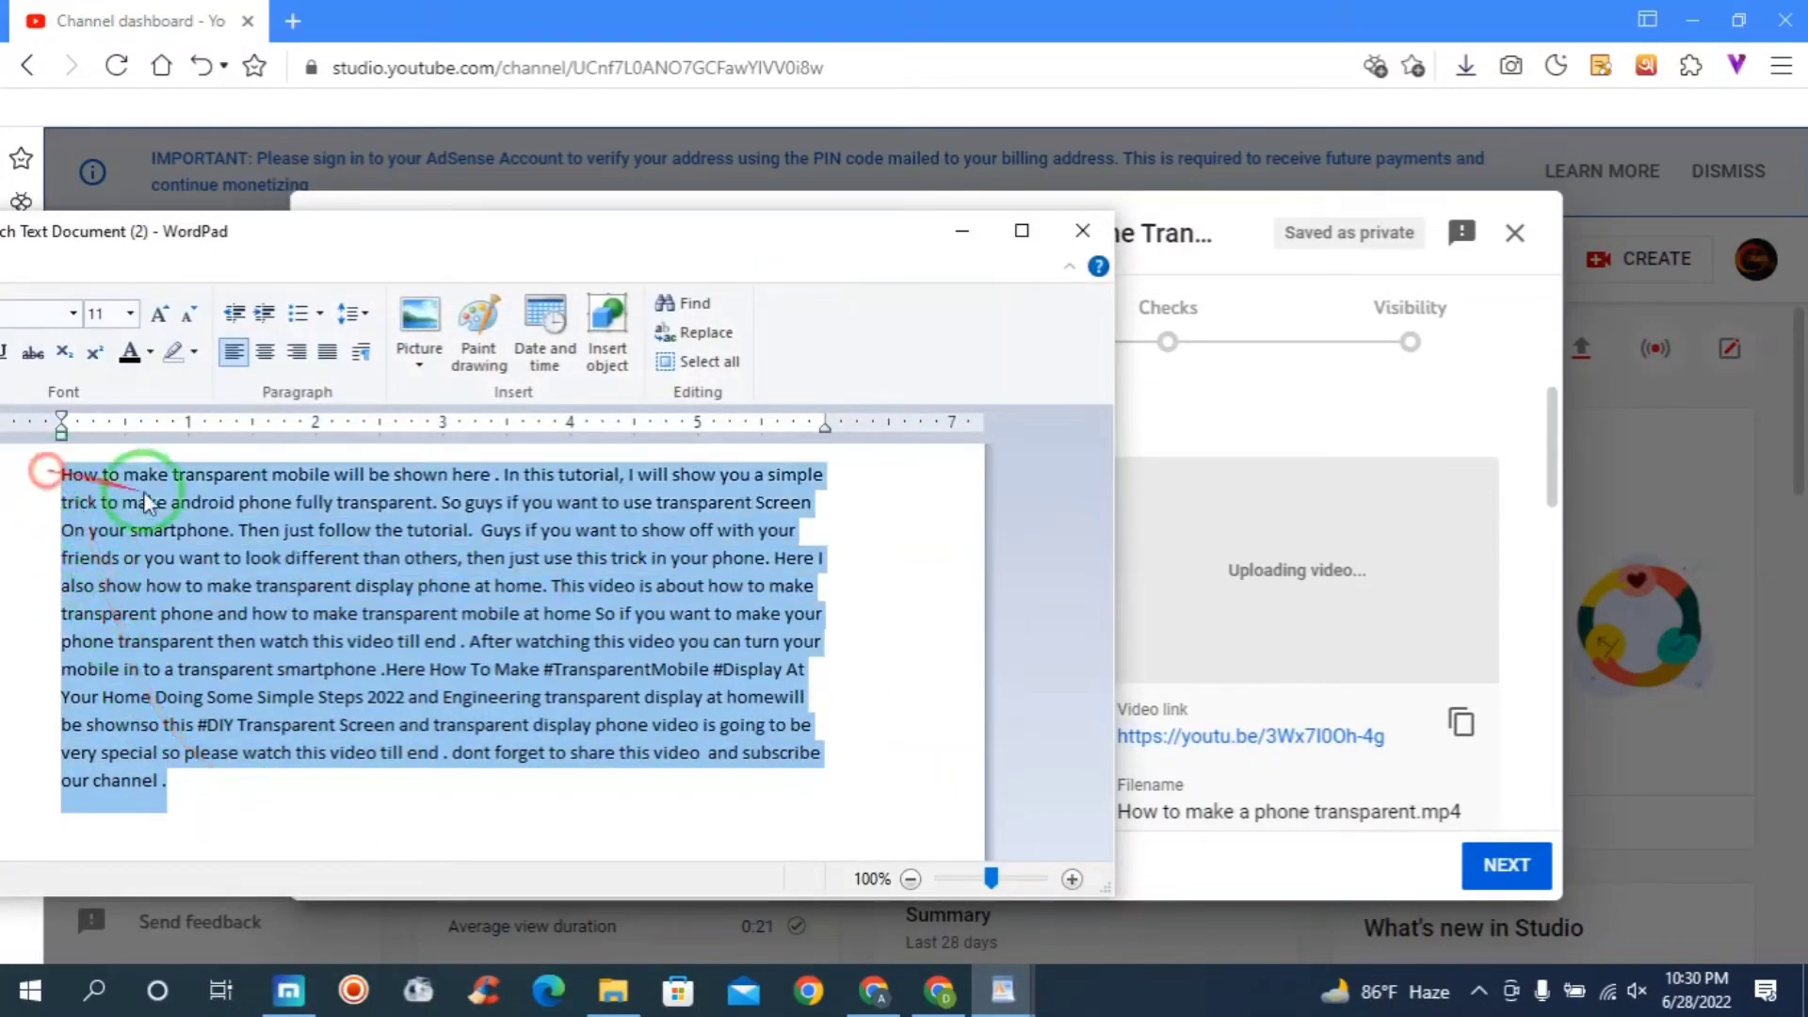
right_click(230, 469)
left_click(308, 517)
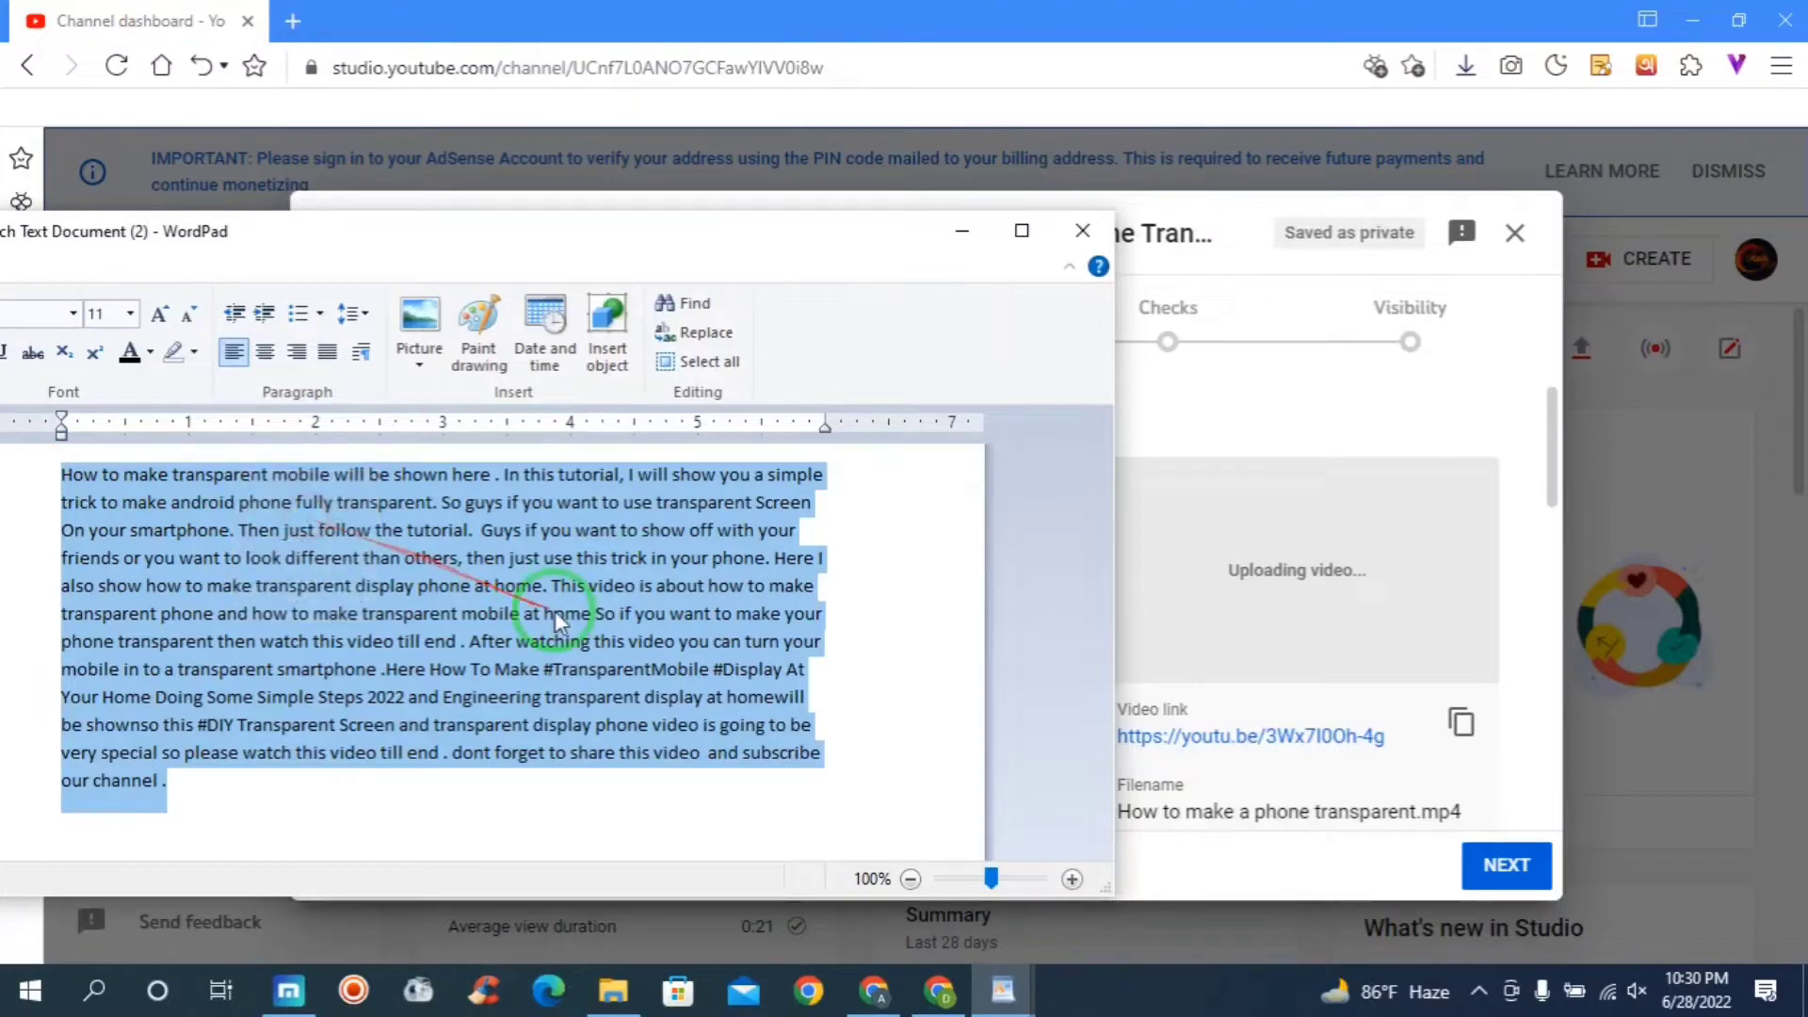
left_click(961, 230)
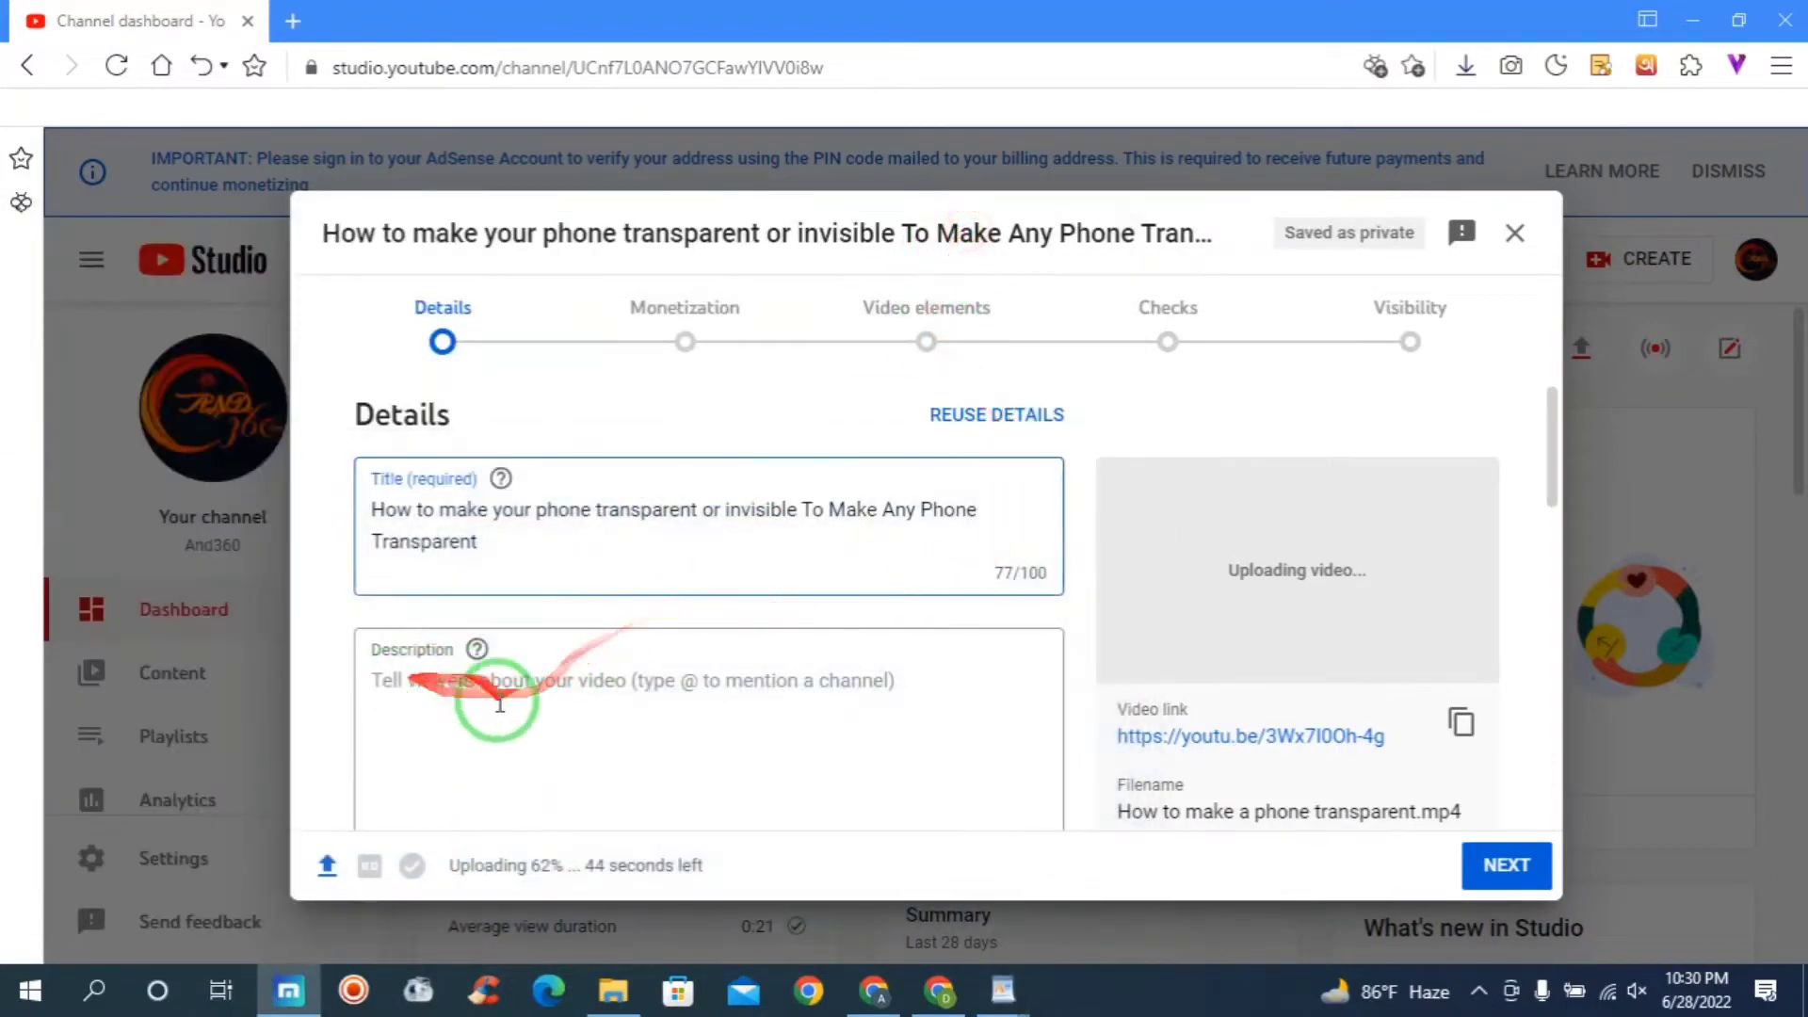
left_click(465, 694)
right_click(468, 697)
left_click(563, 441)
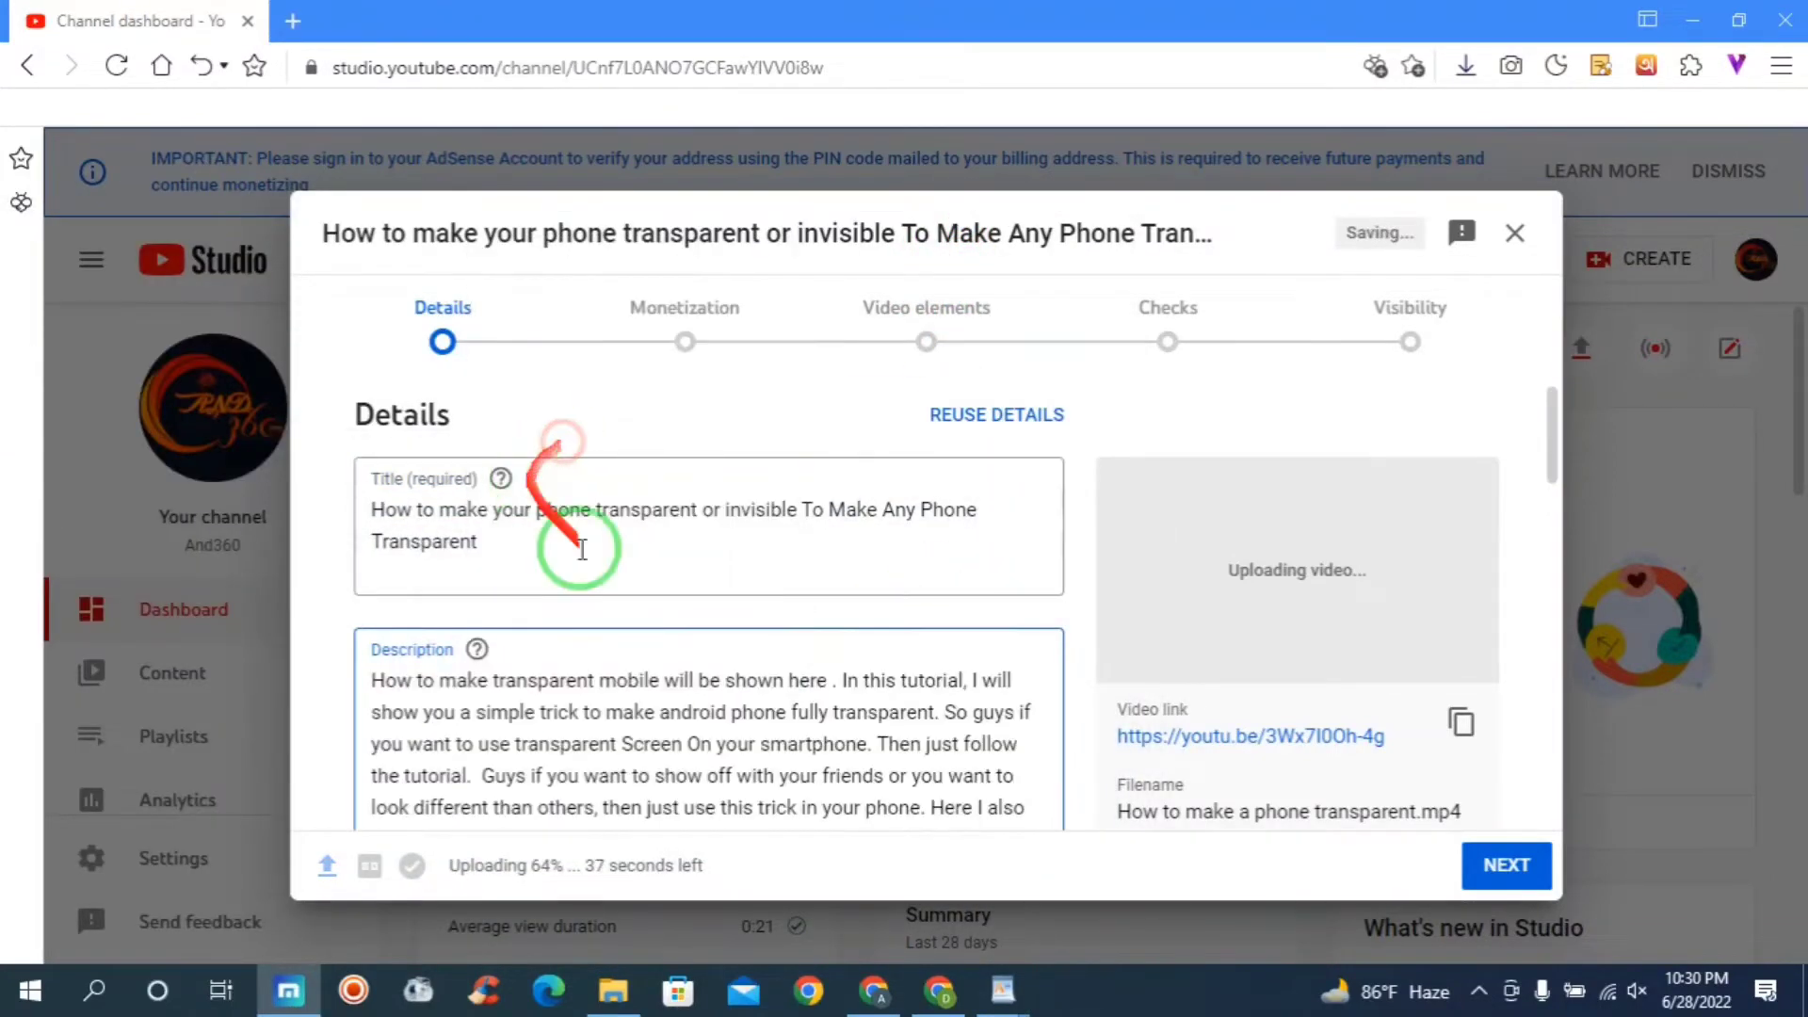
scroll(772, 664, "down", 2)
scroll(783, 664, "down", 6)
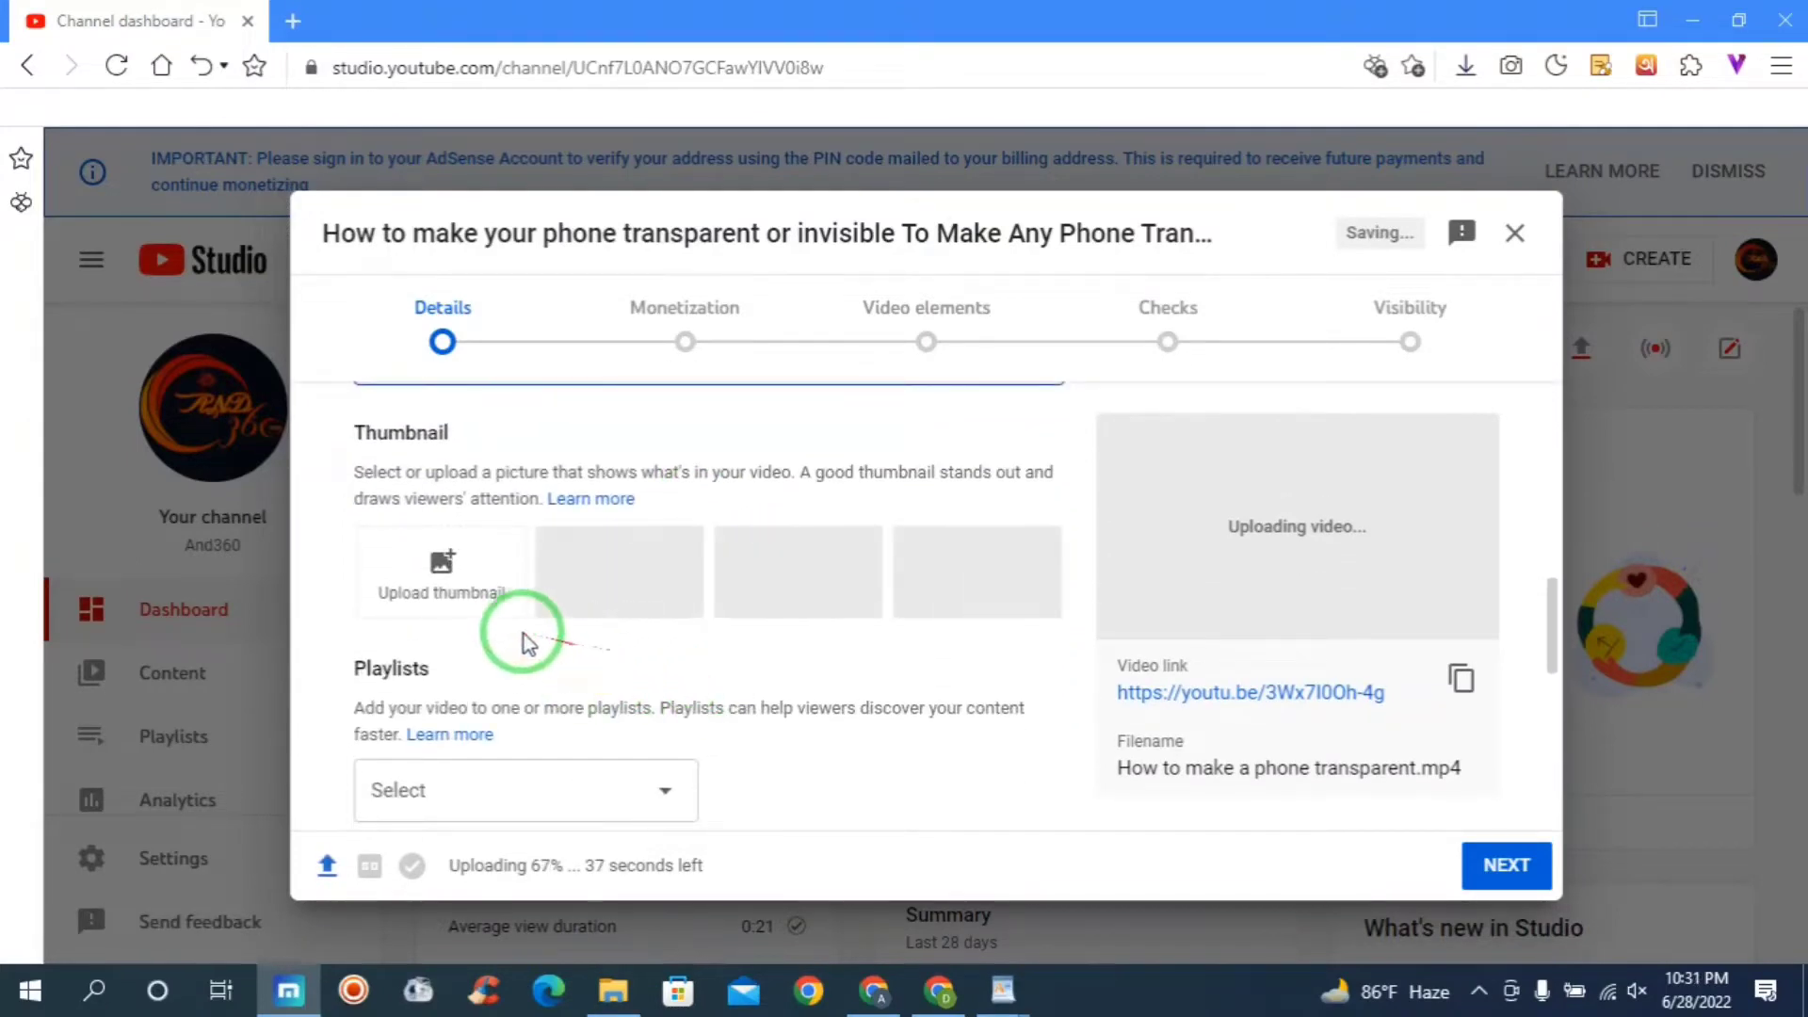
left_click(425, 591)
left_click(431, 556)
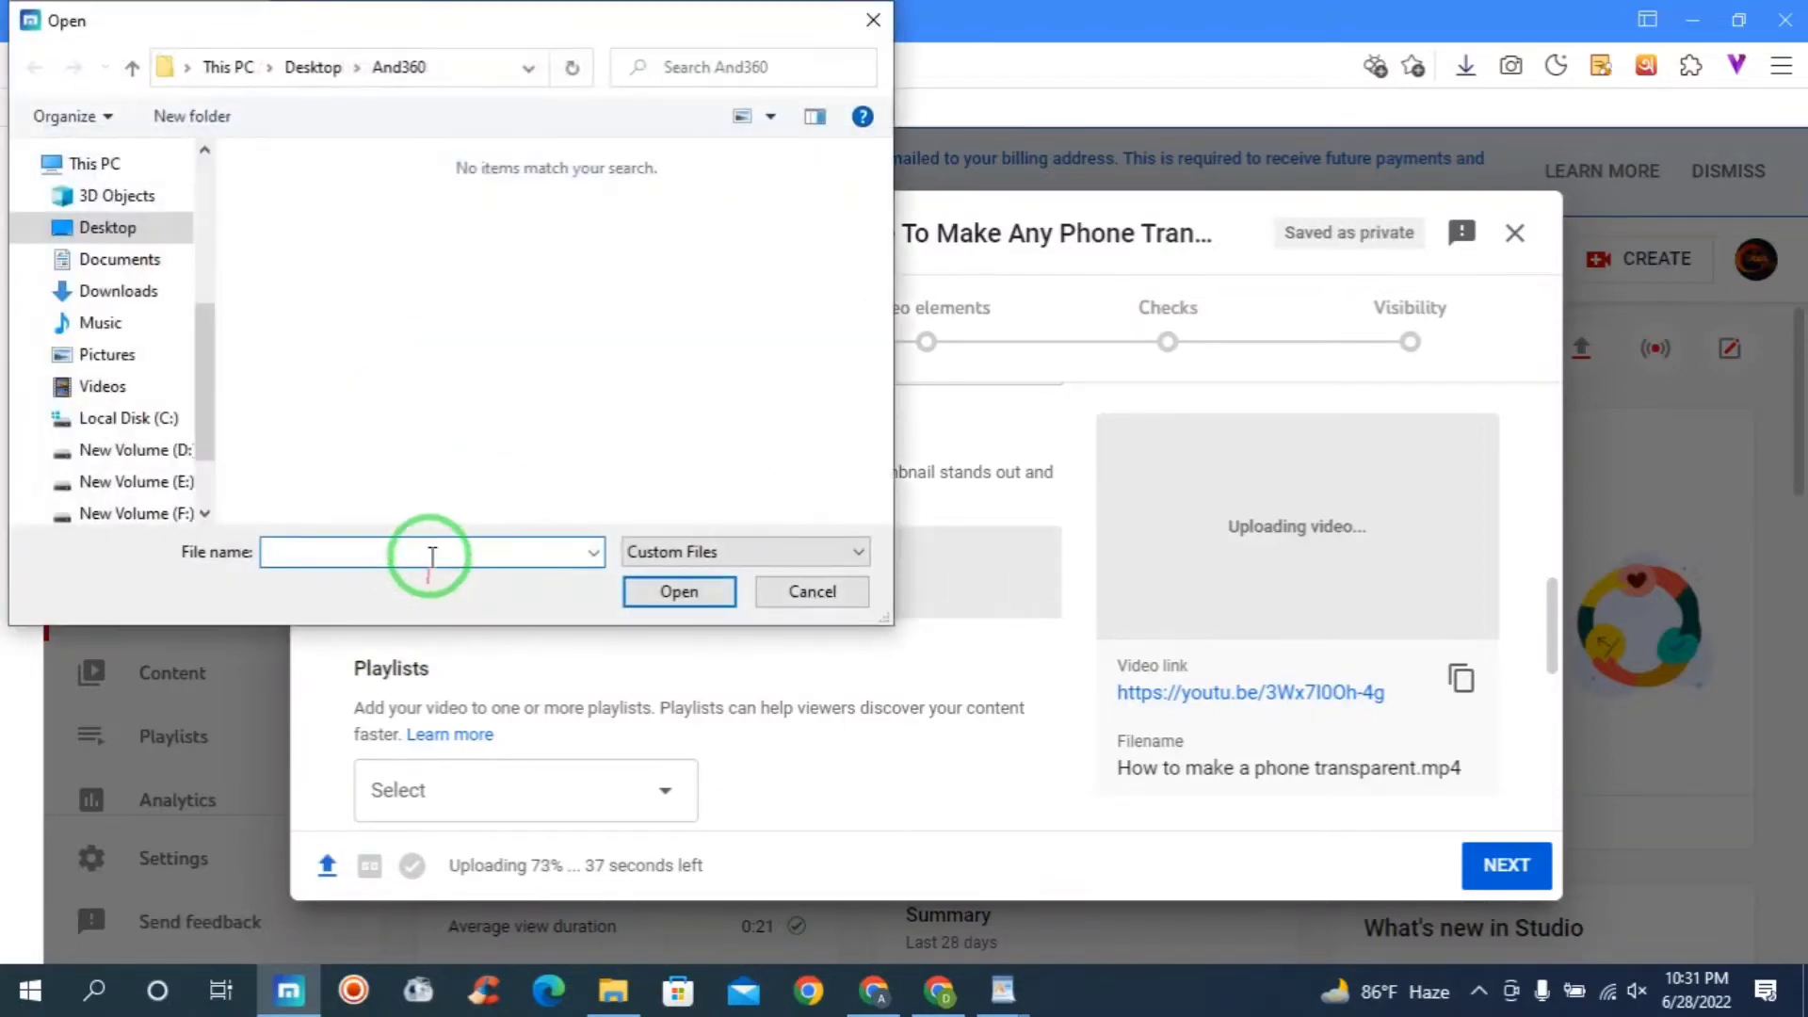
left_click(90, 294)
double_click(303, 271)
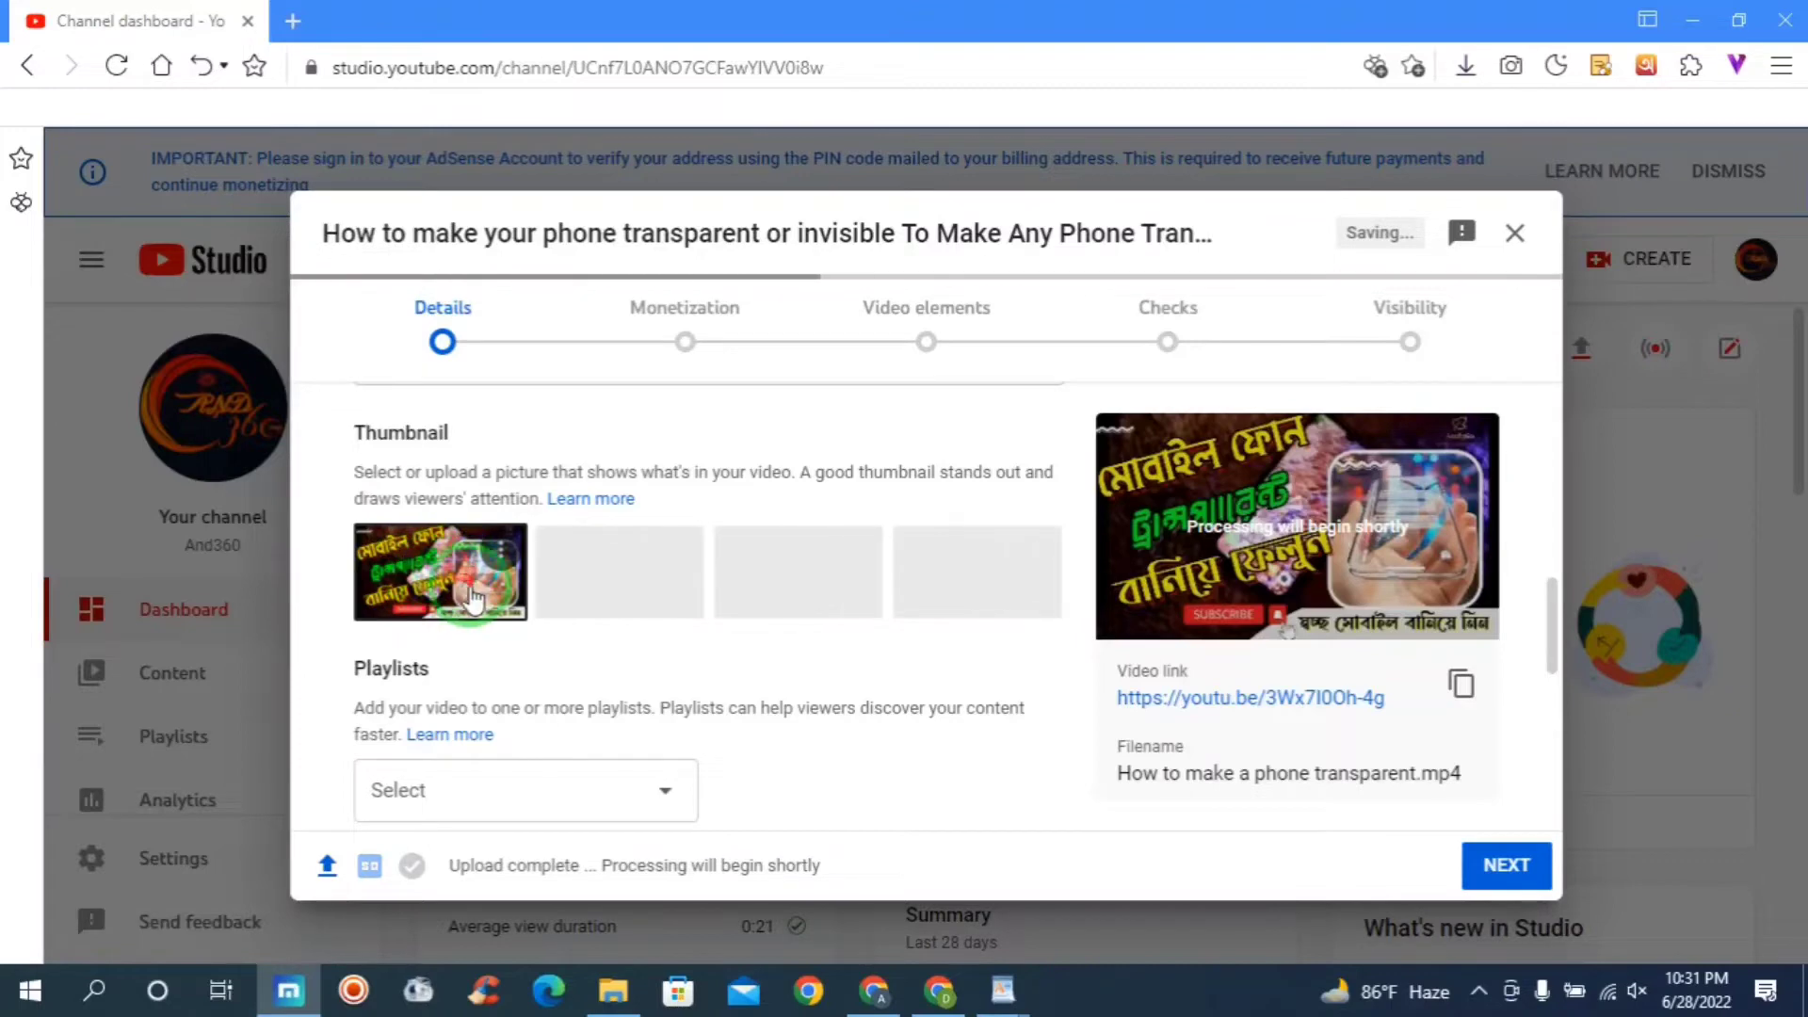
Expand the additional video details that cover paid promotion, tags and subtitles.
scroll(706, 617, "down", 4)
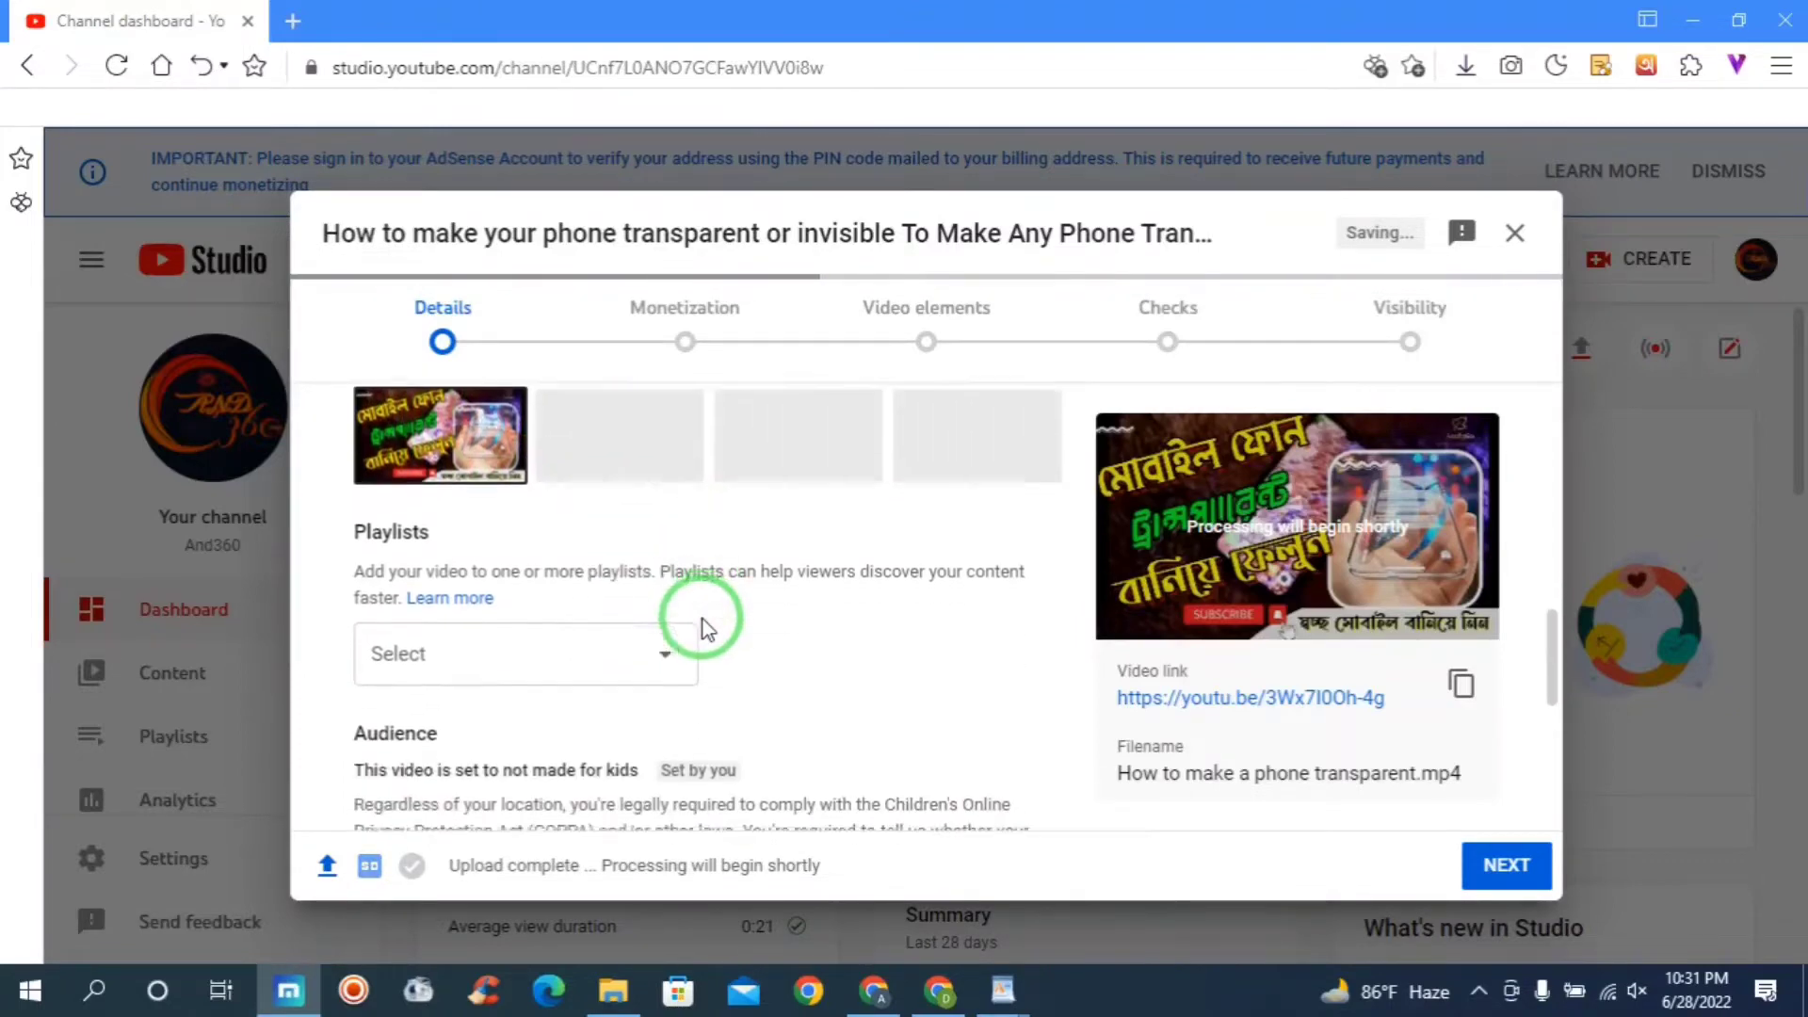
scroll(706, 629, "down", 2)
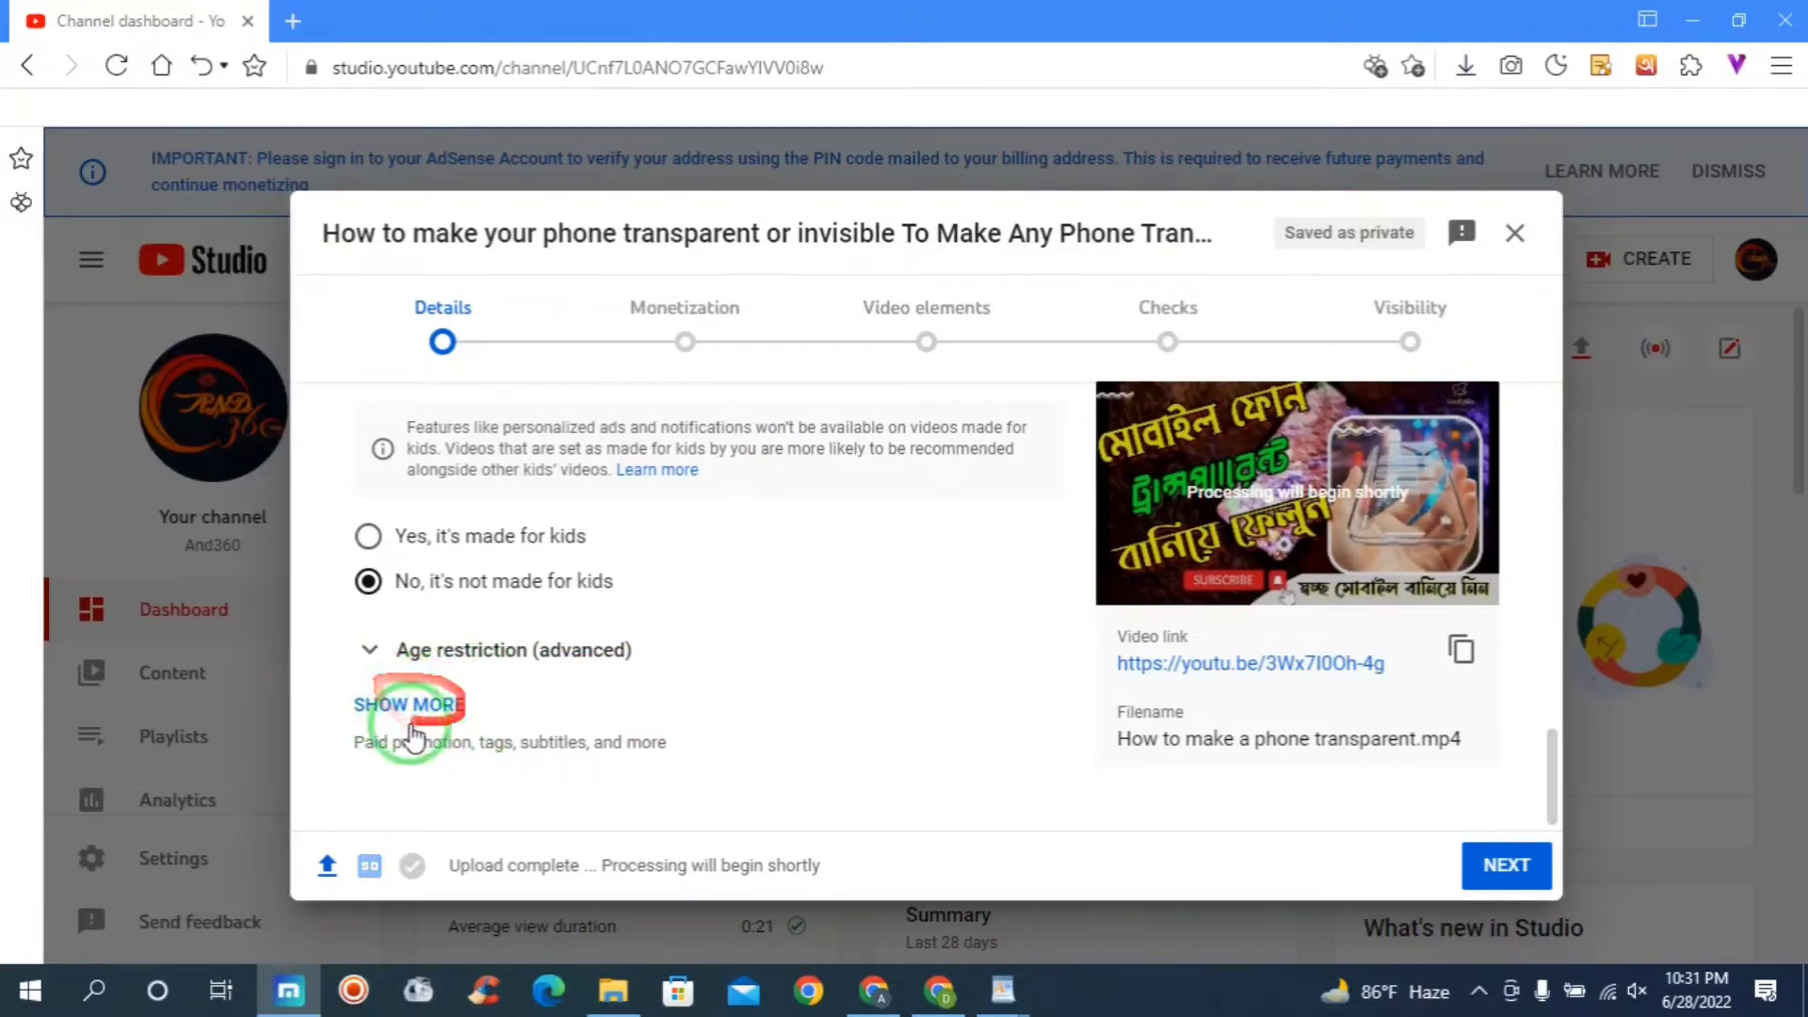
left_click(407, 705)
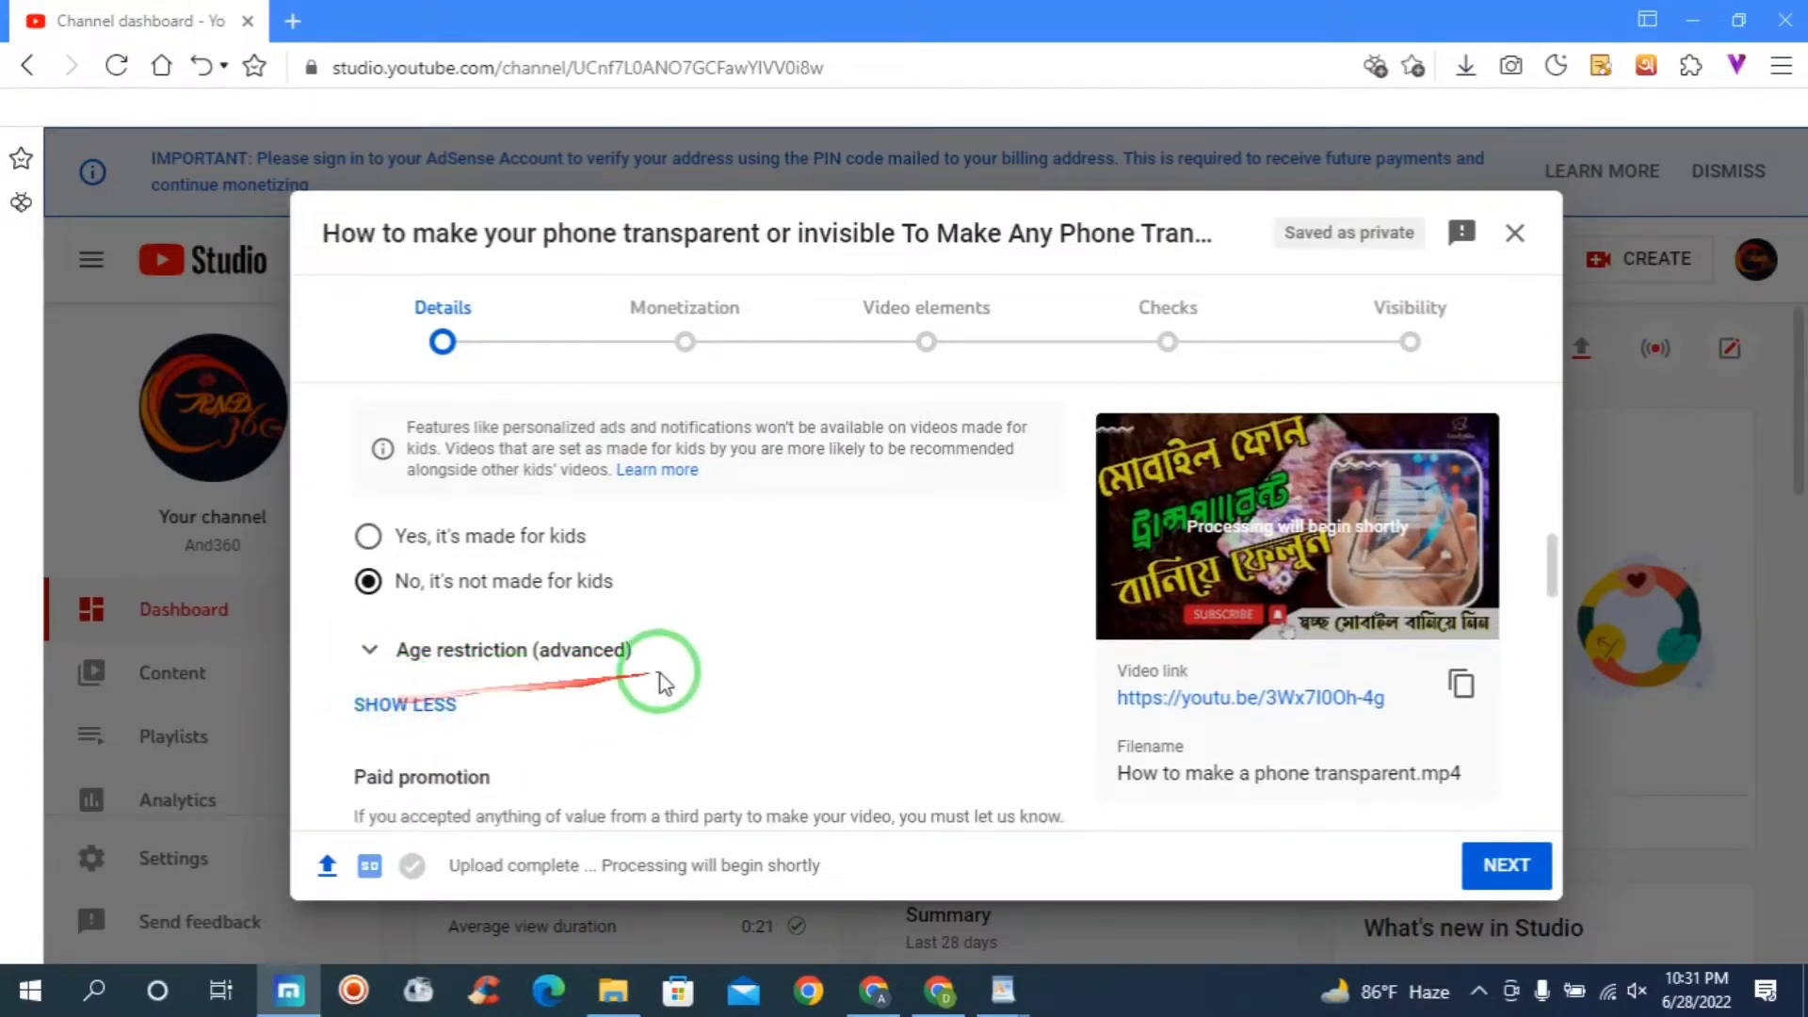
Add the comma-separated keyword list beginning with "transparent wallpaper", copied from New Rich Text Document in WordPad, as the video's tags.
scroll(661, 673, "down", 4)
scroll(661, 673, "down", 1)
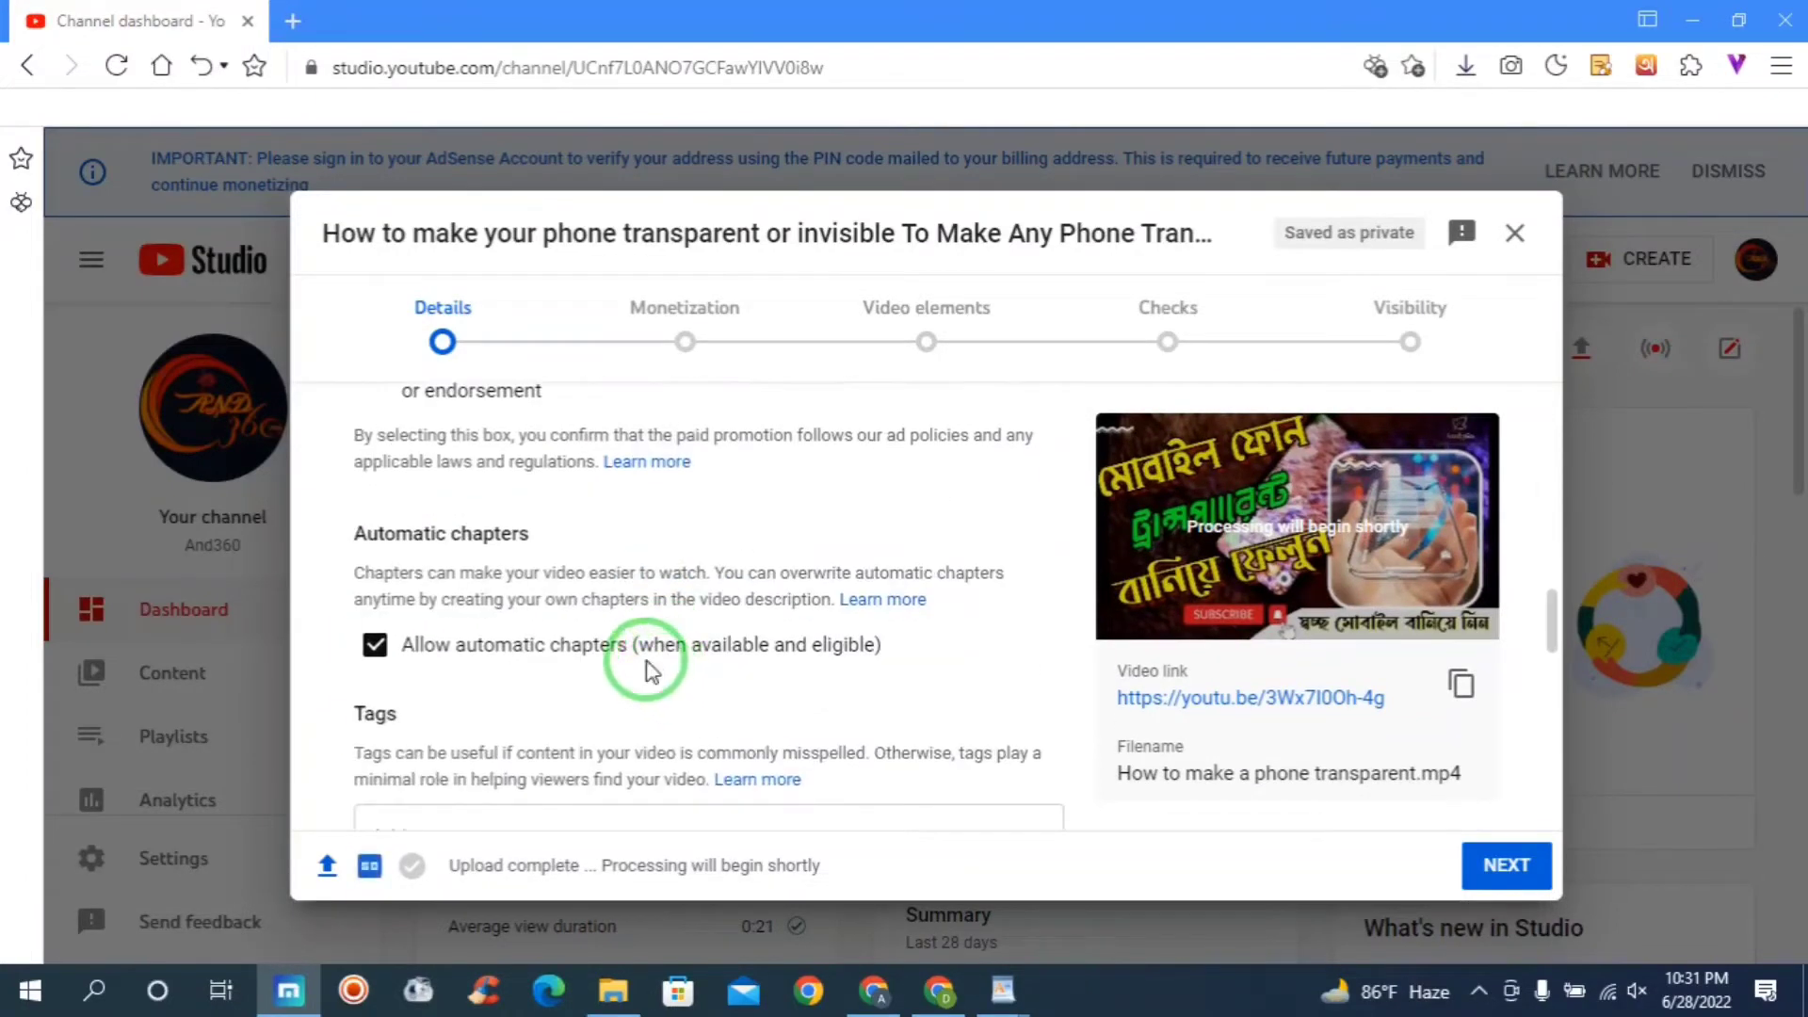
scroll(650, 672, "down", 1)
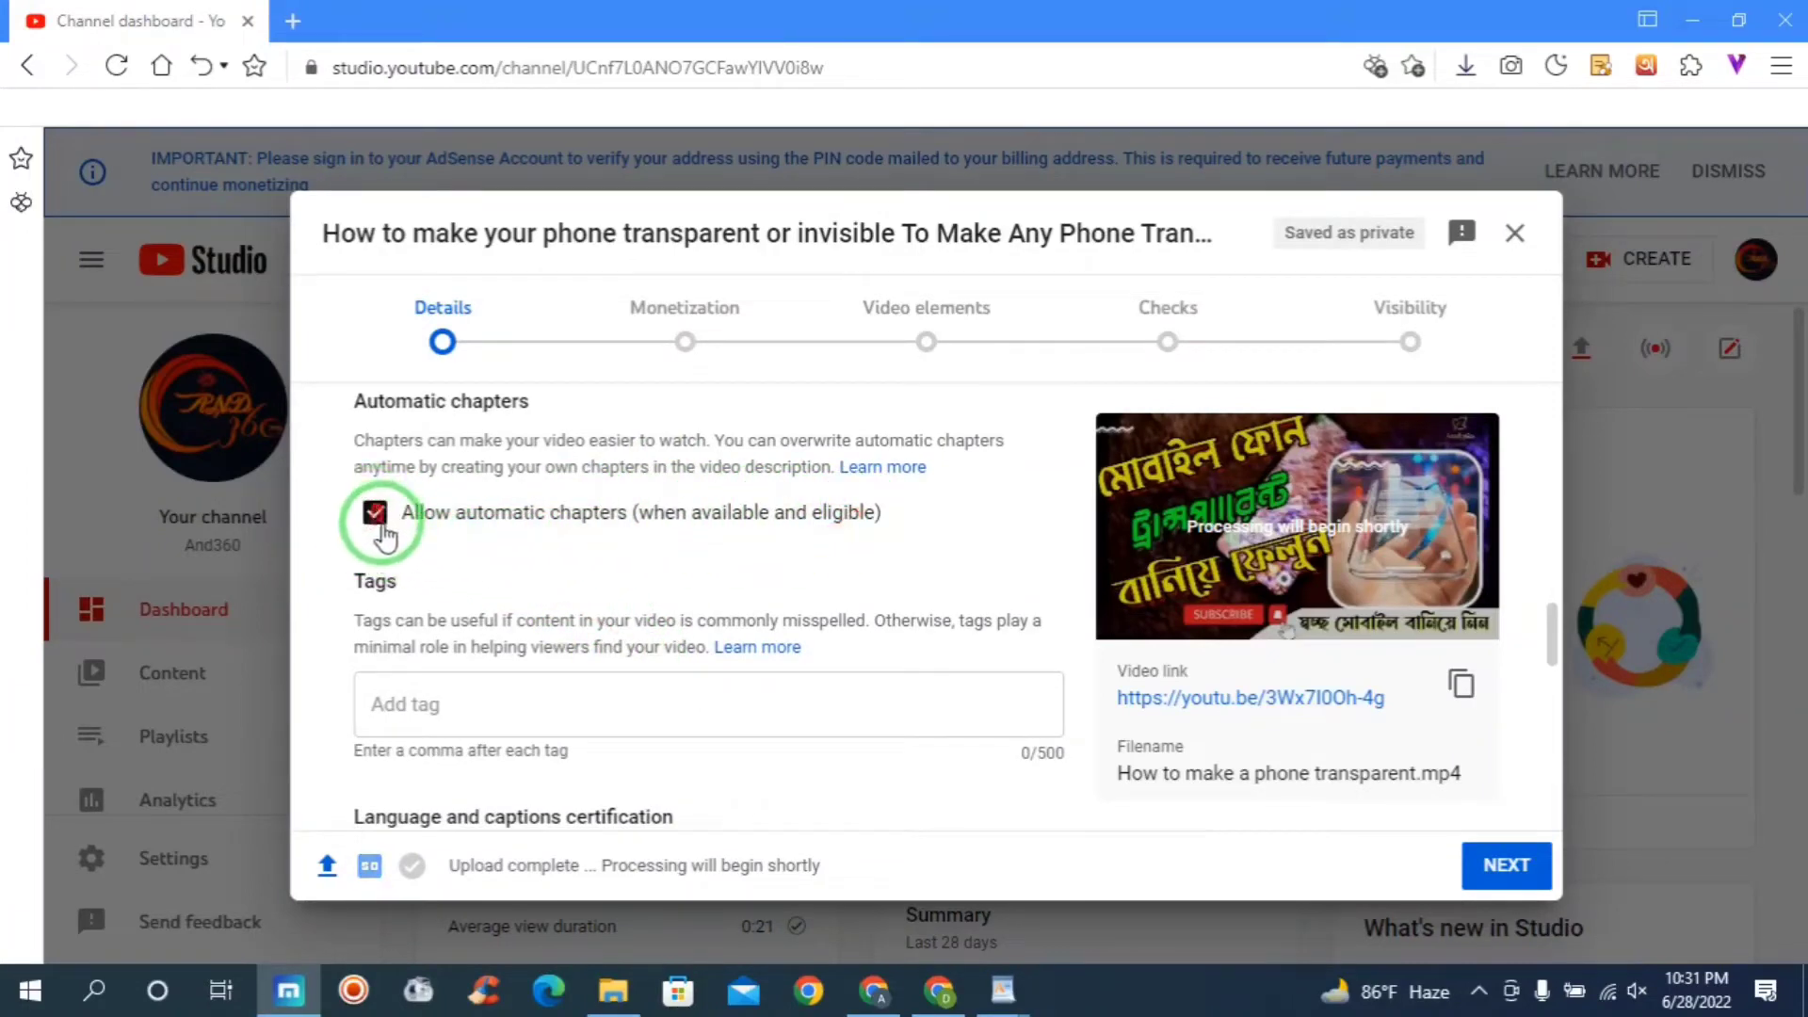
scroll(645, 584, "down", 1)
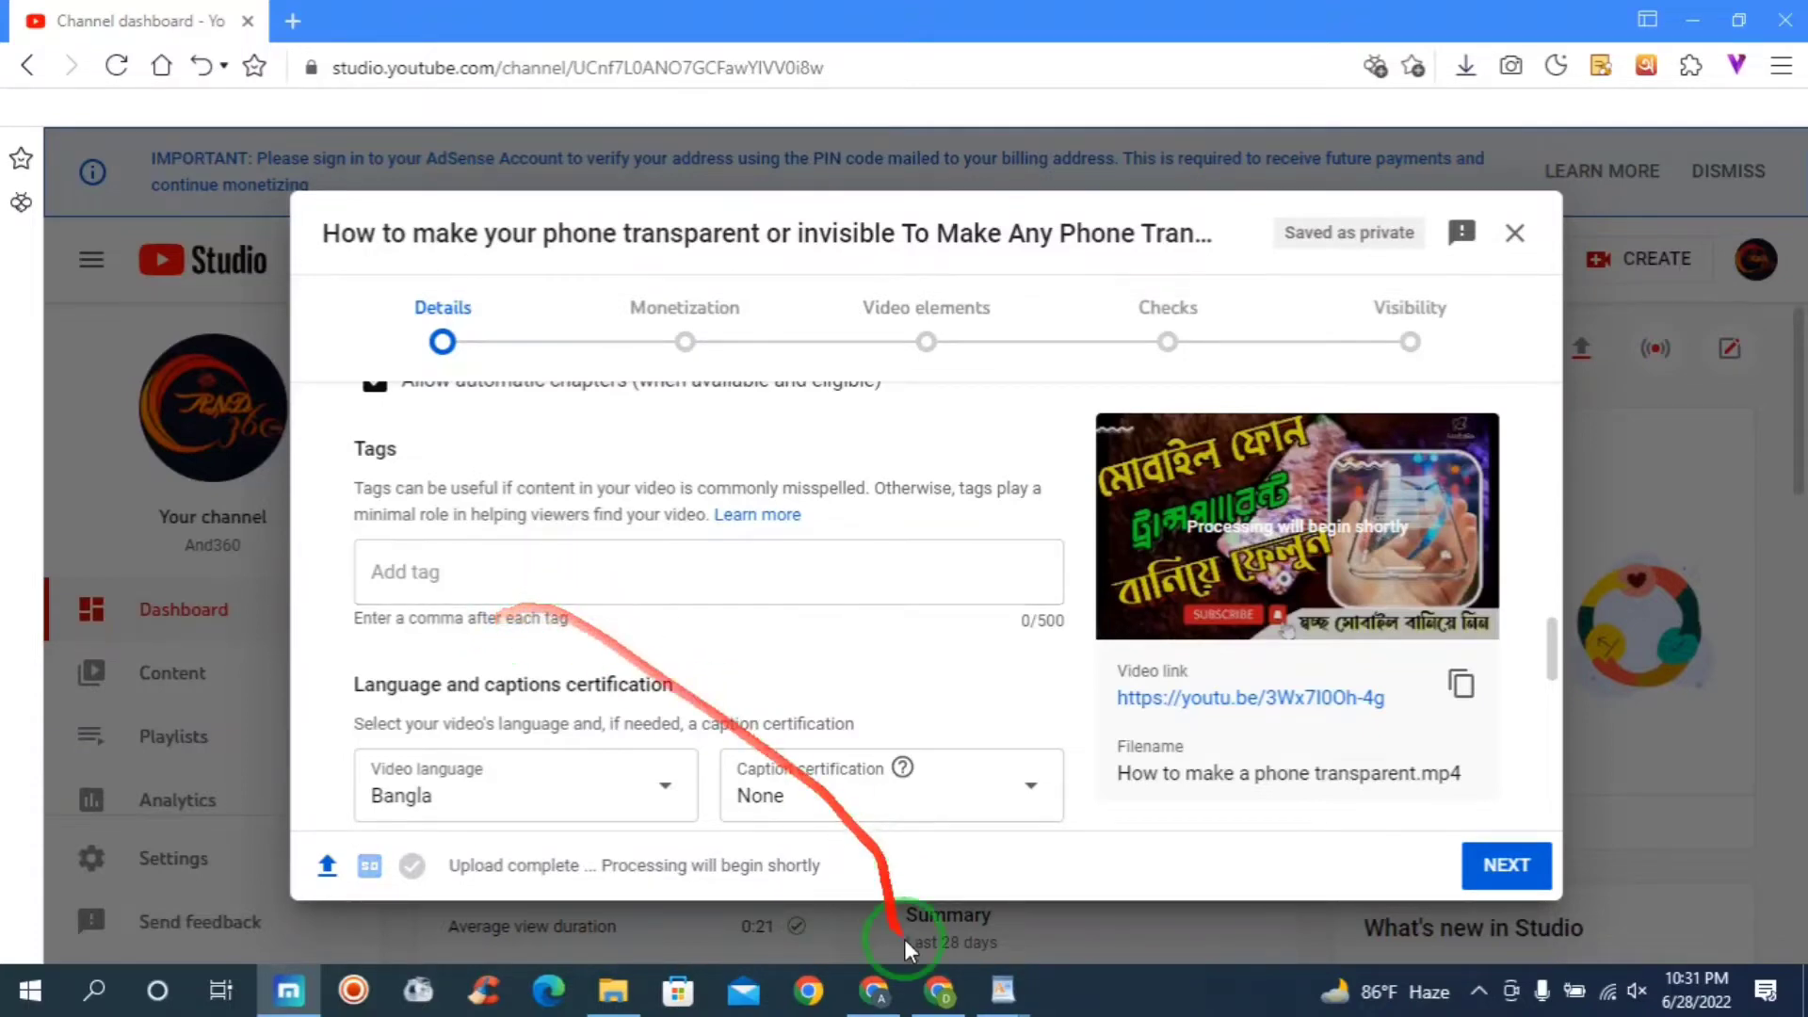
mouse_move(1003, 989)
left_click(810, 871)
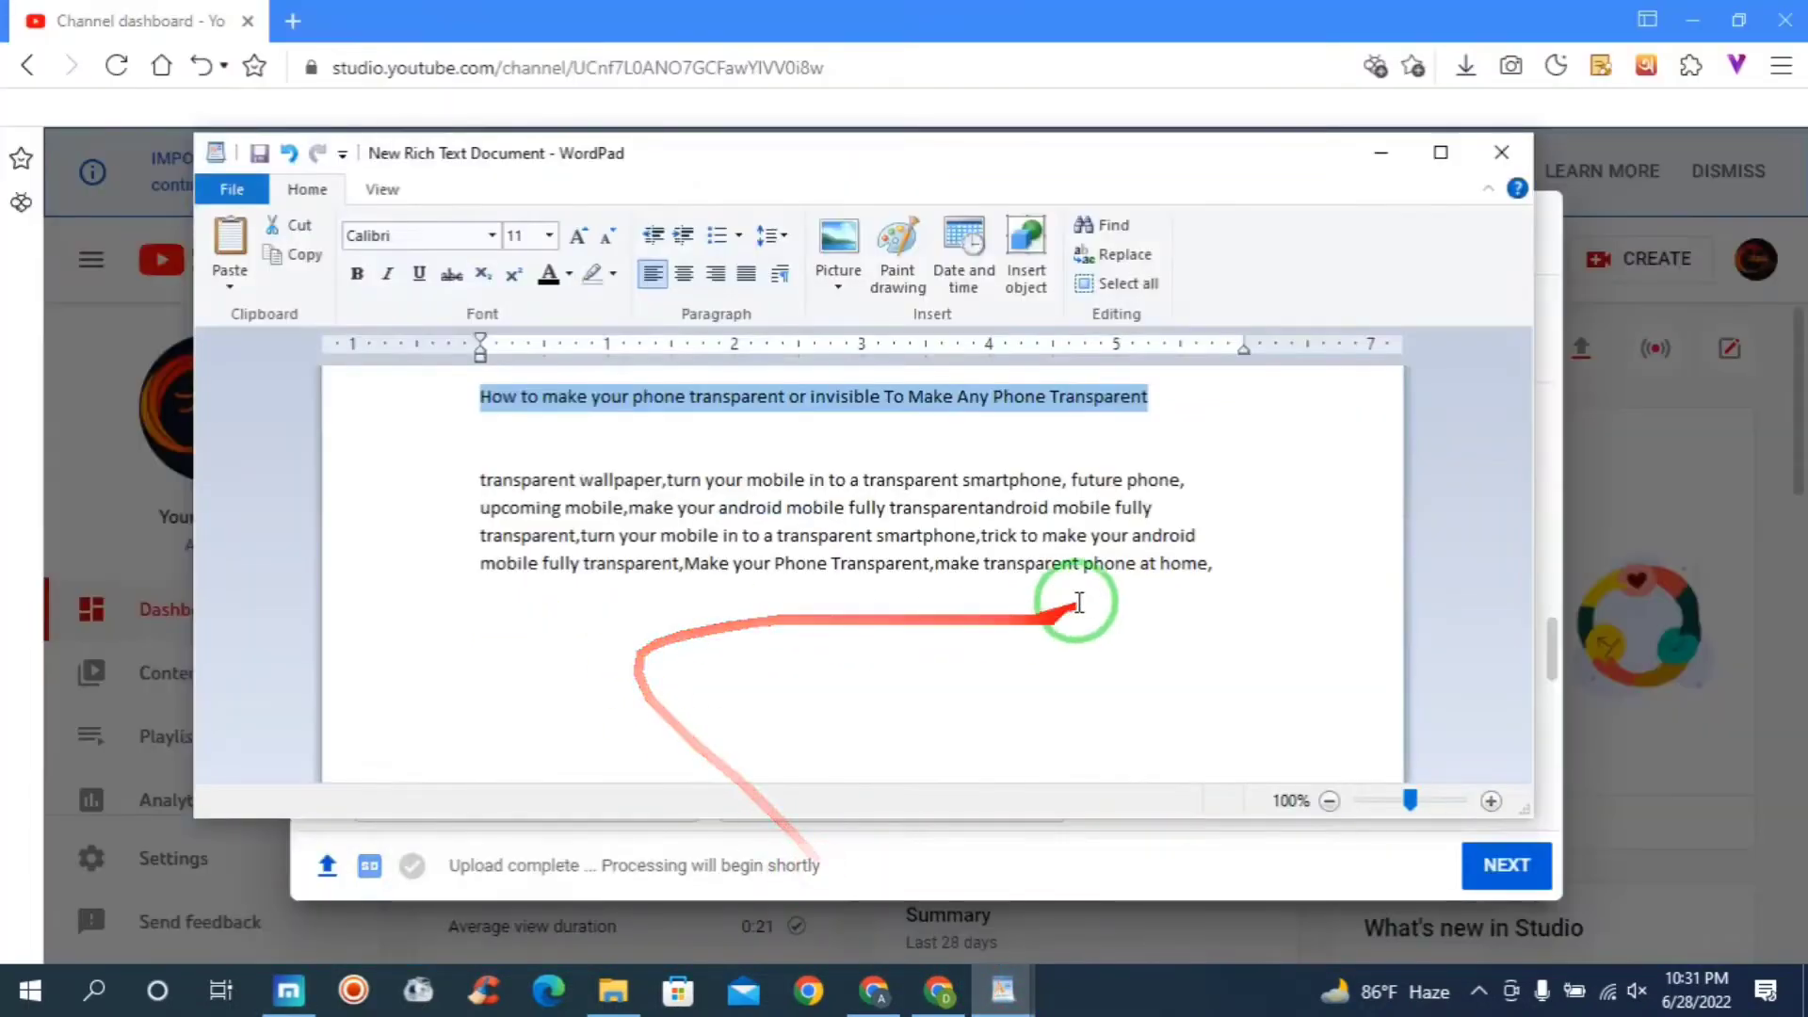
left_click_drag(1256, 565, 468, 468)
right_click(556, 486)
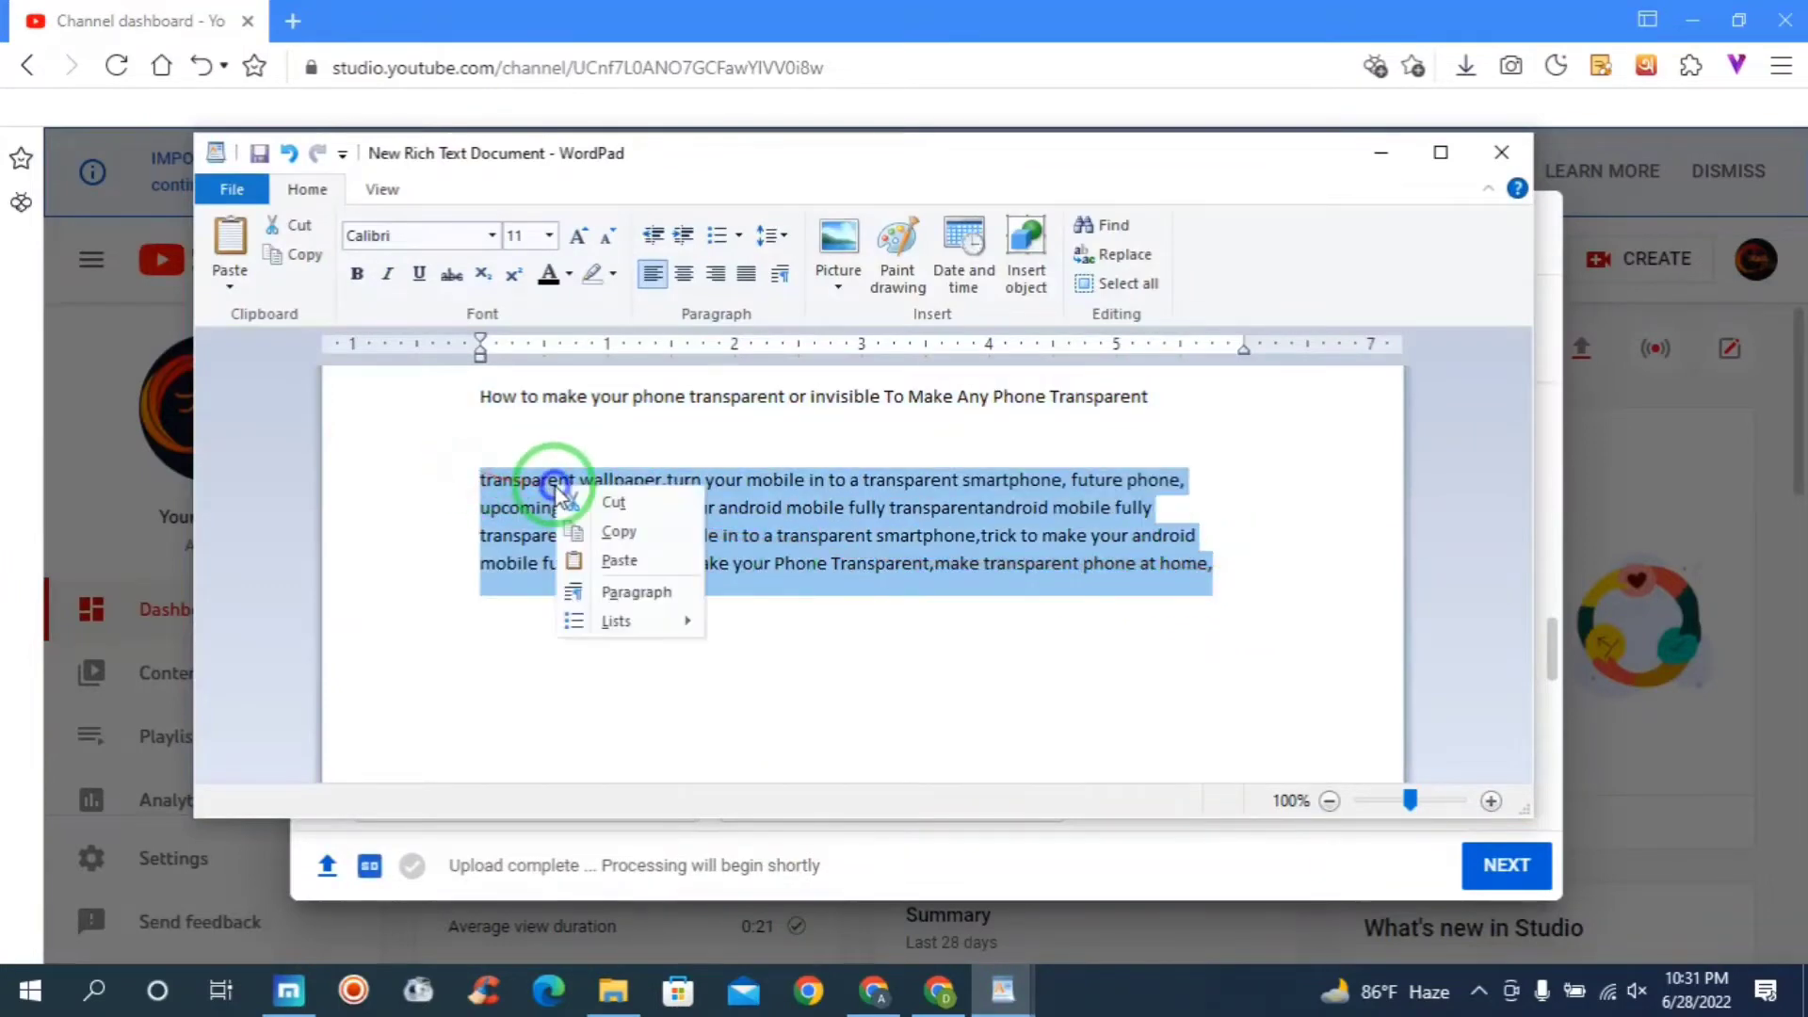
left_click(618, 533)
left_click(1380, 153)
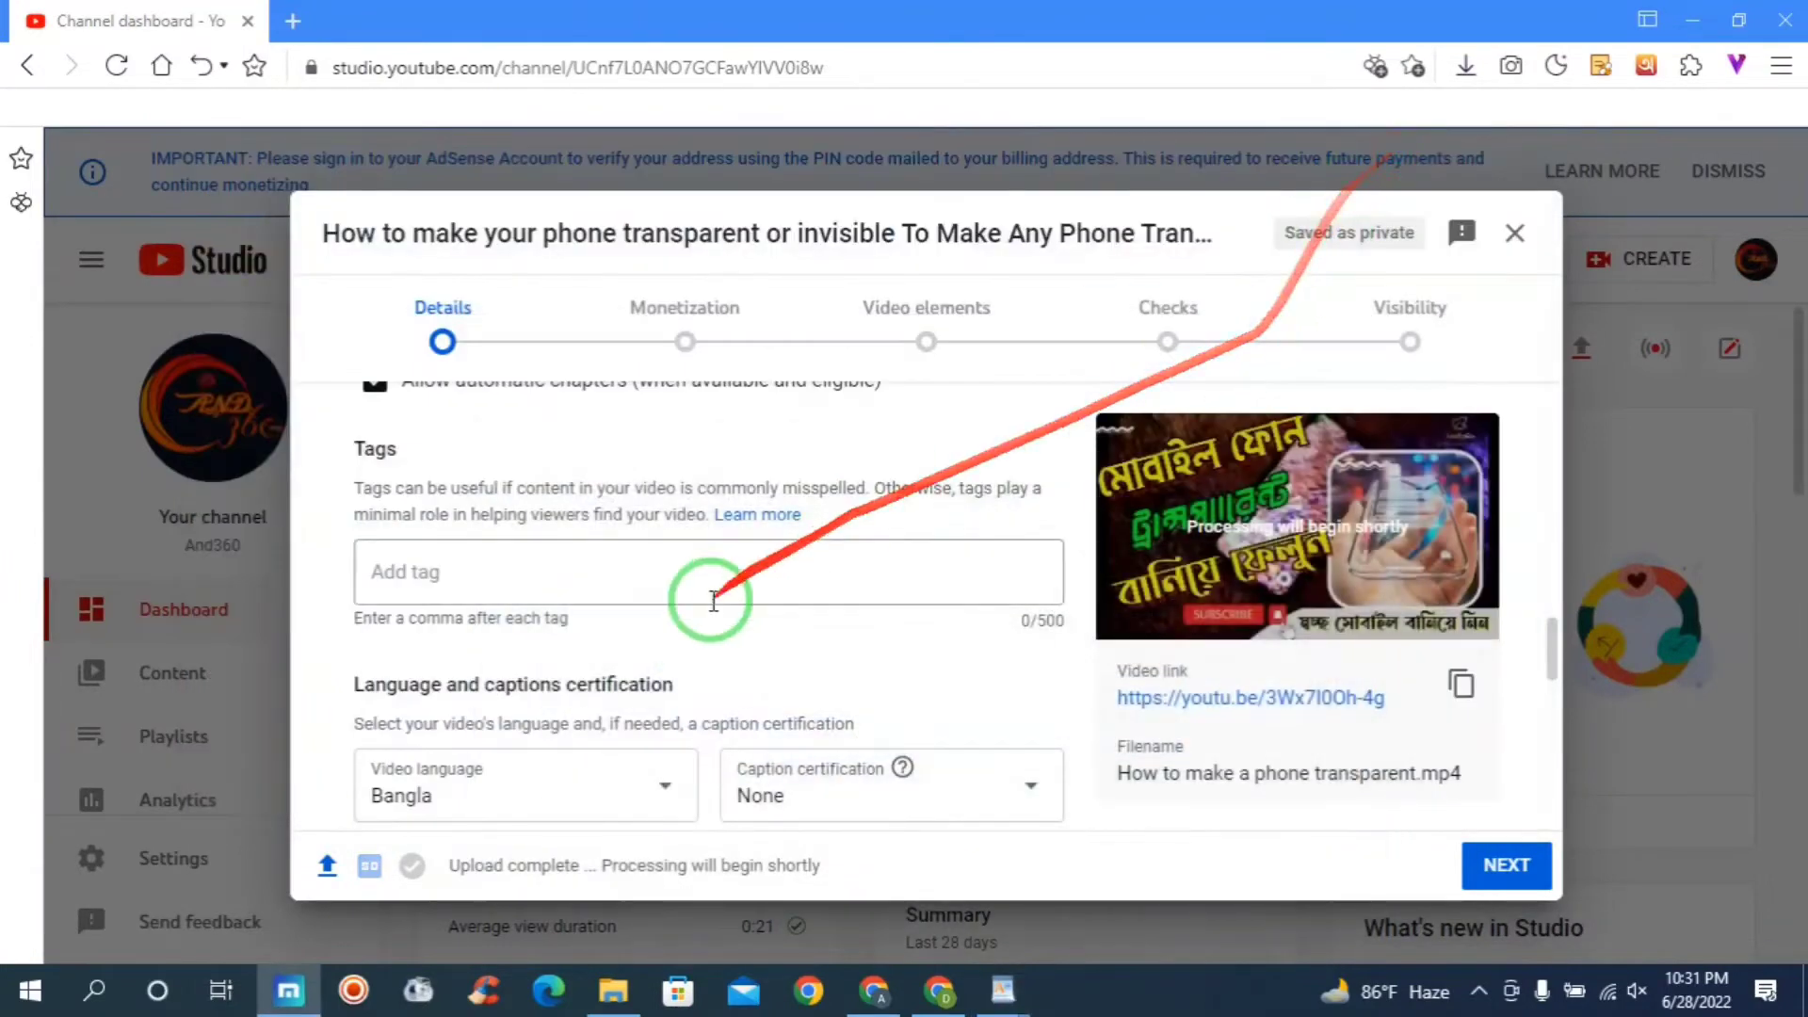
right_click(473, 573)
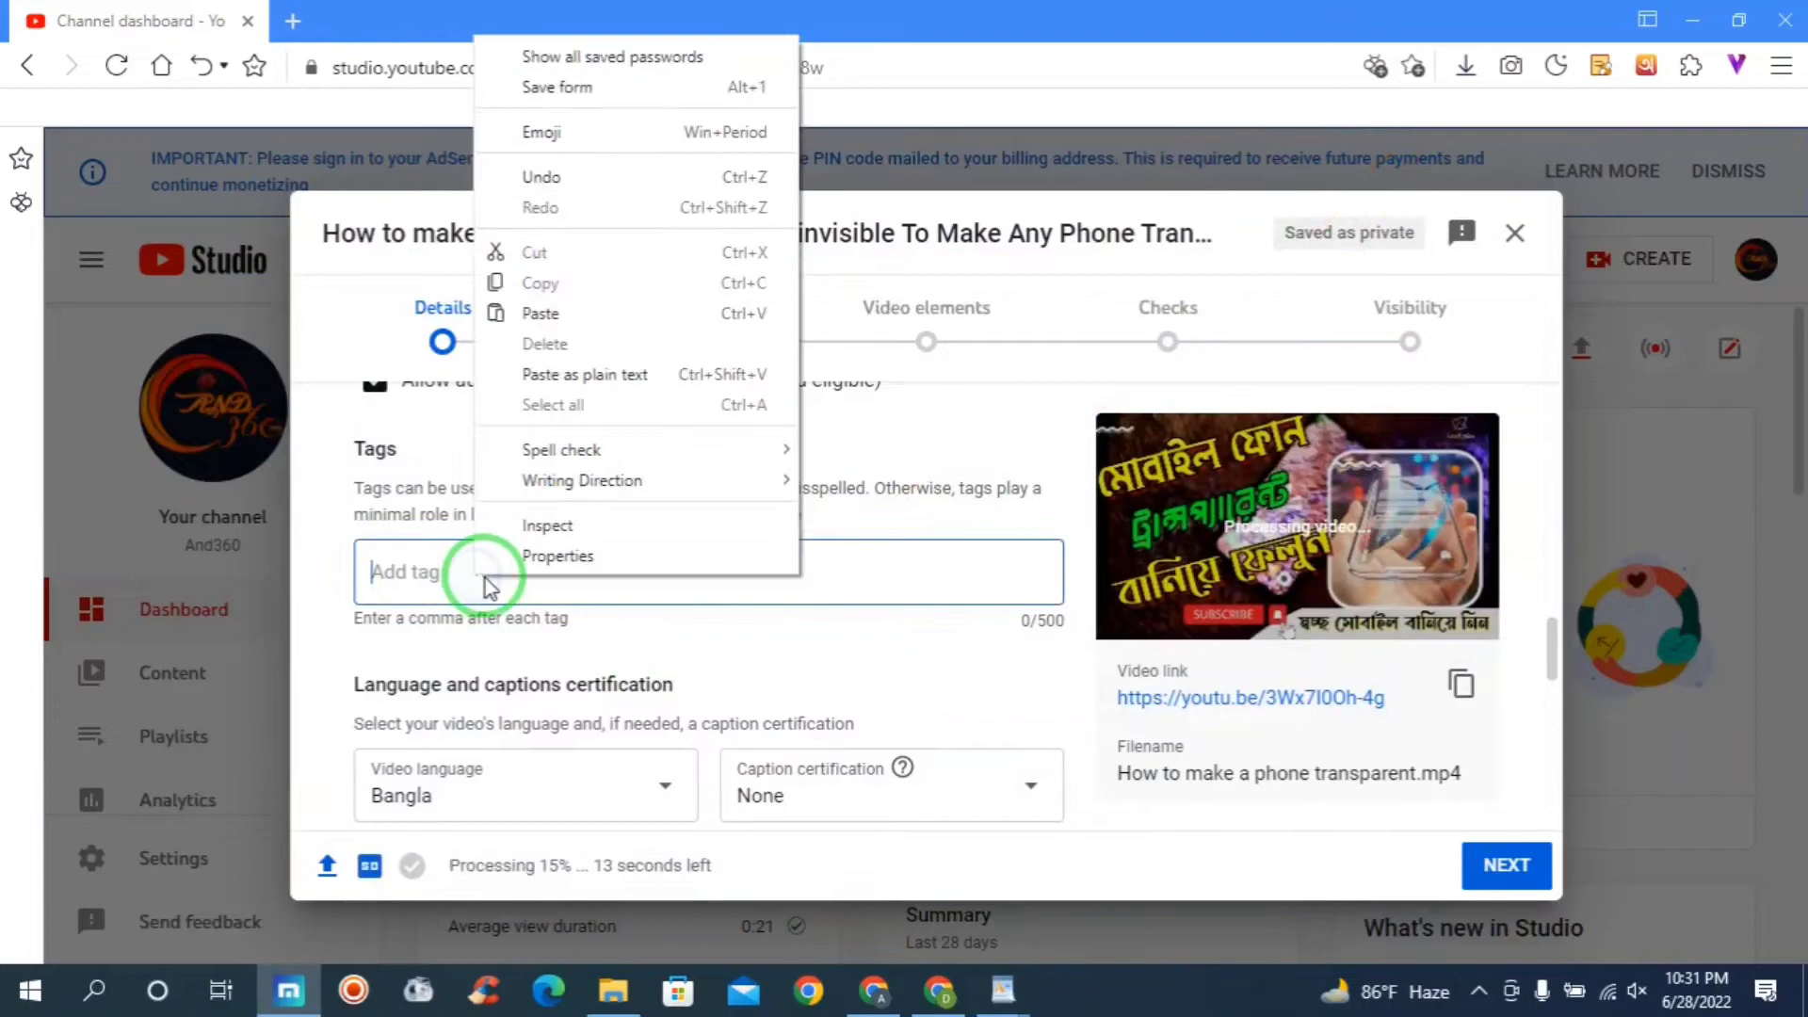
left_click(571, 310)
Set the video's recording date to Jun 24, 2022.
scroll(891, 579, "down", 3)
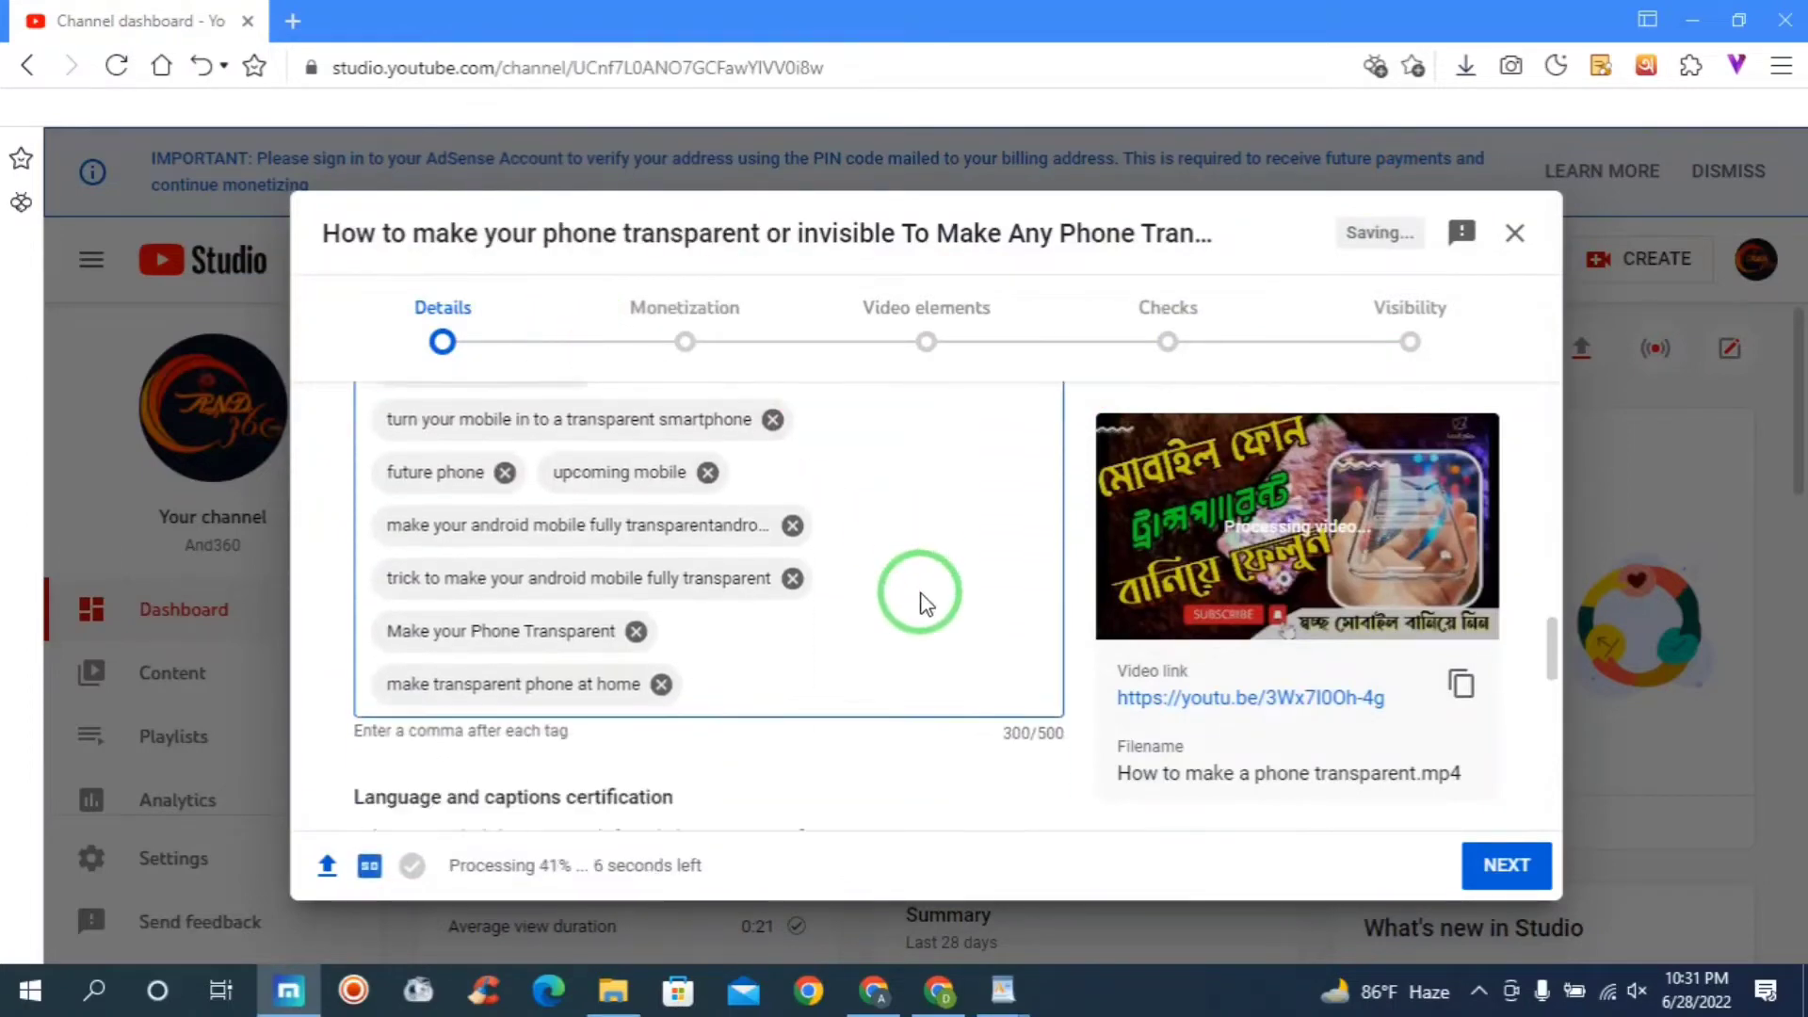
scroll(772, 670, "down", 2)
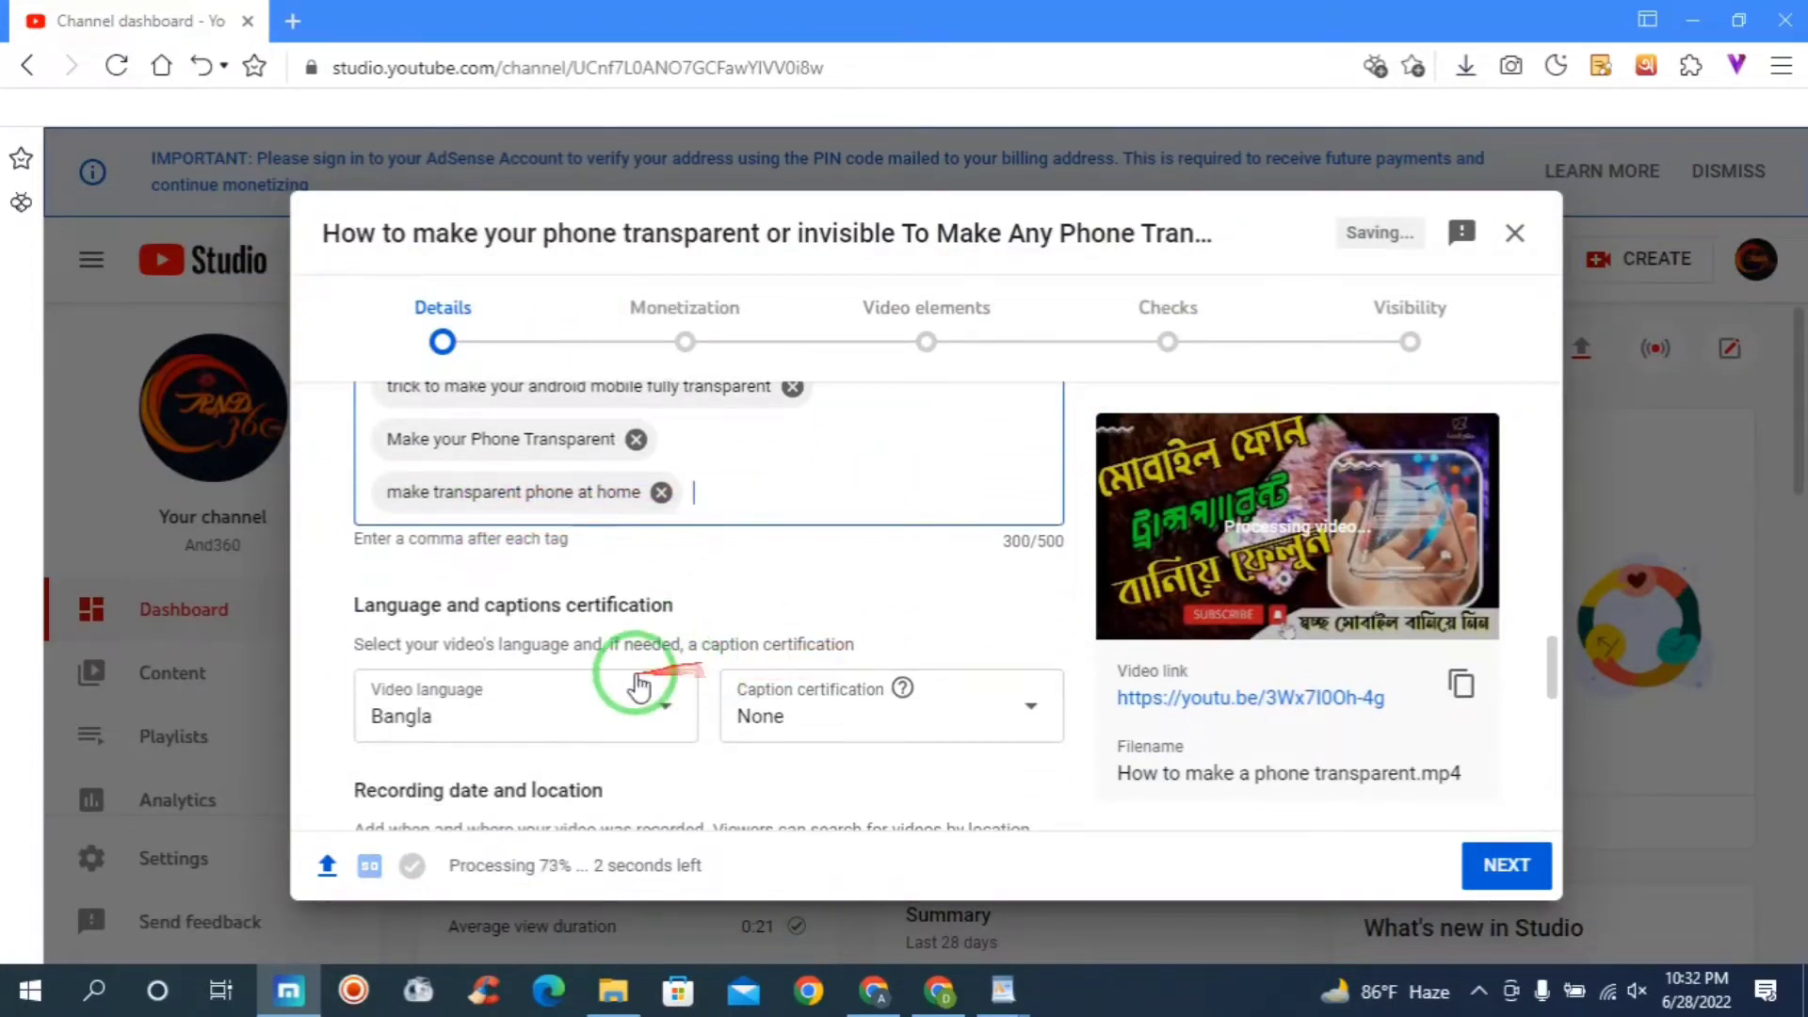
scroll(639, 687, "down", 2)
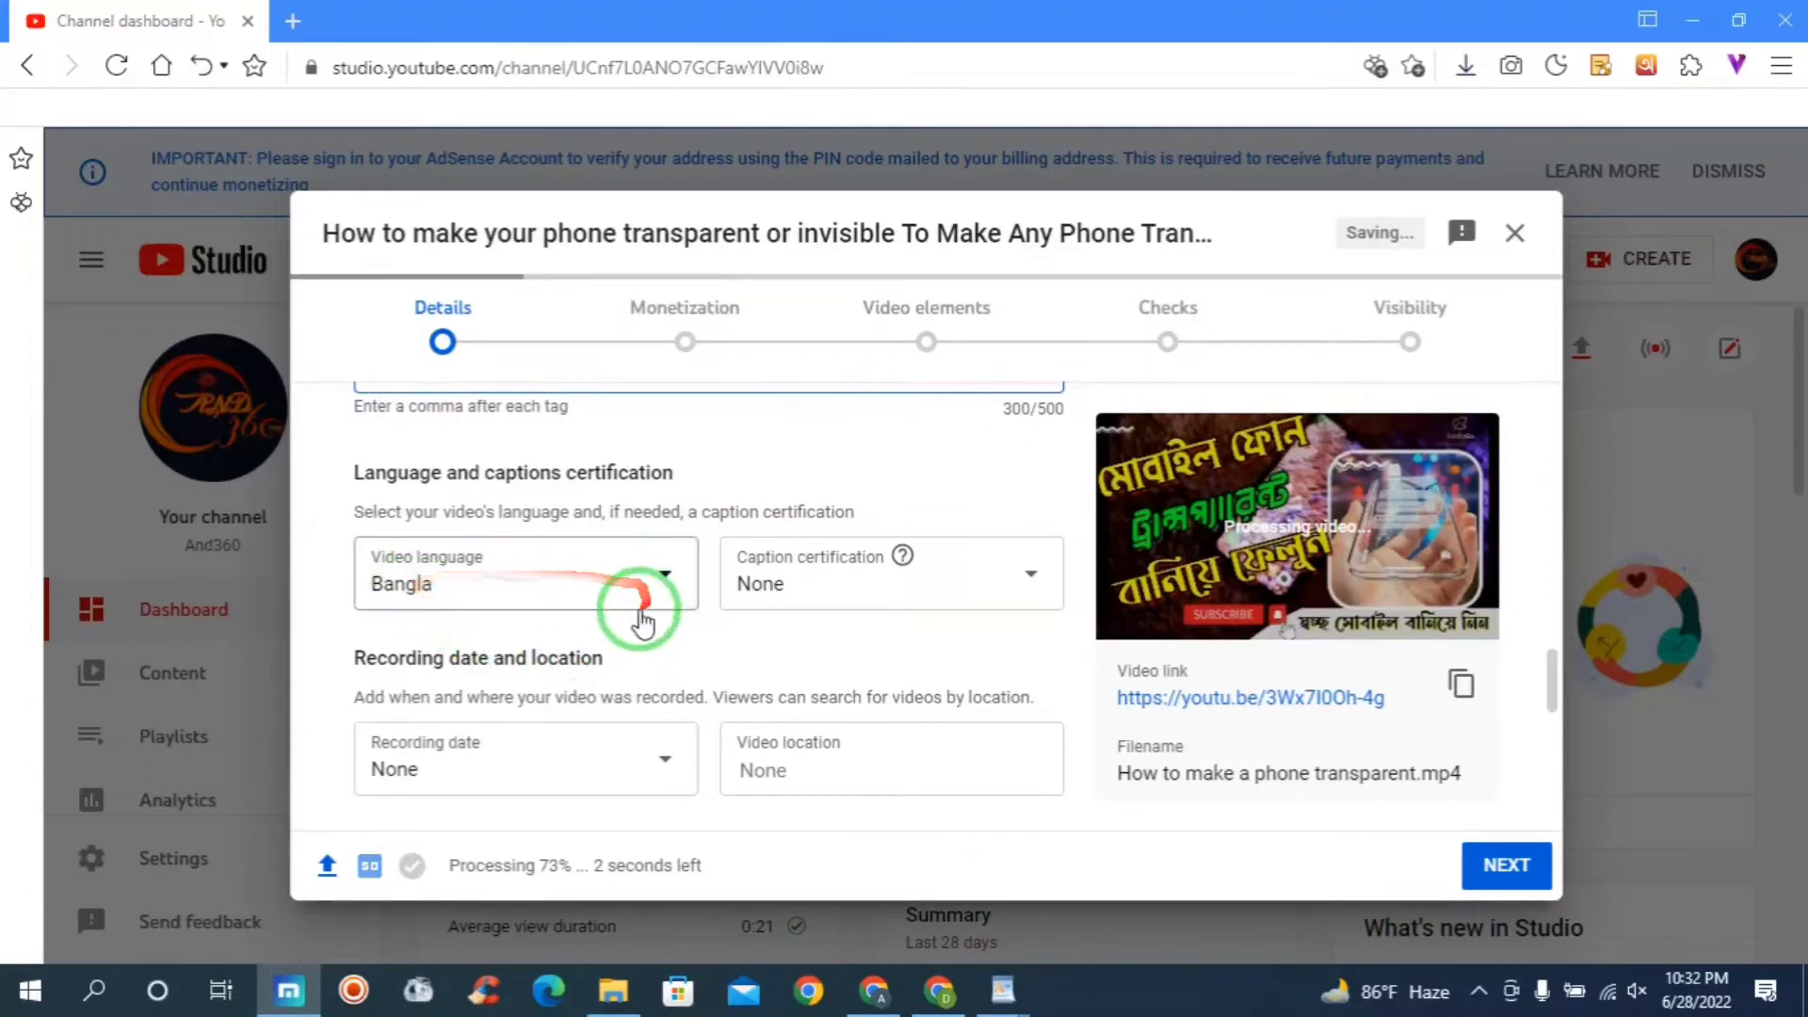
scroll(627, 603, "up", 4)
scroll(593, 570, "up", 2)
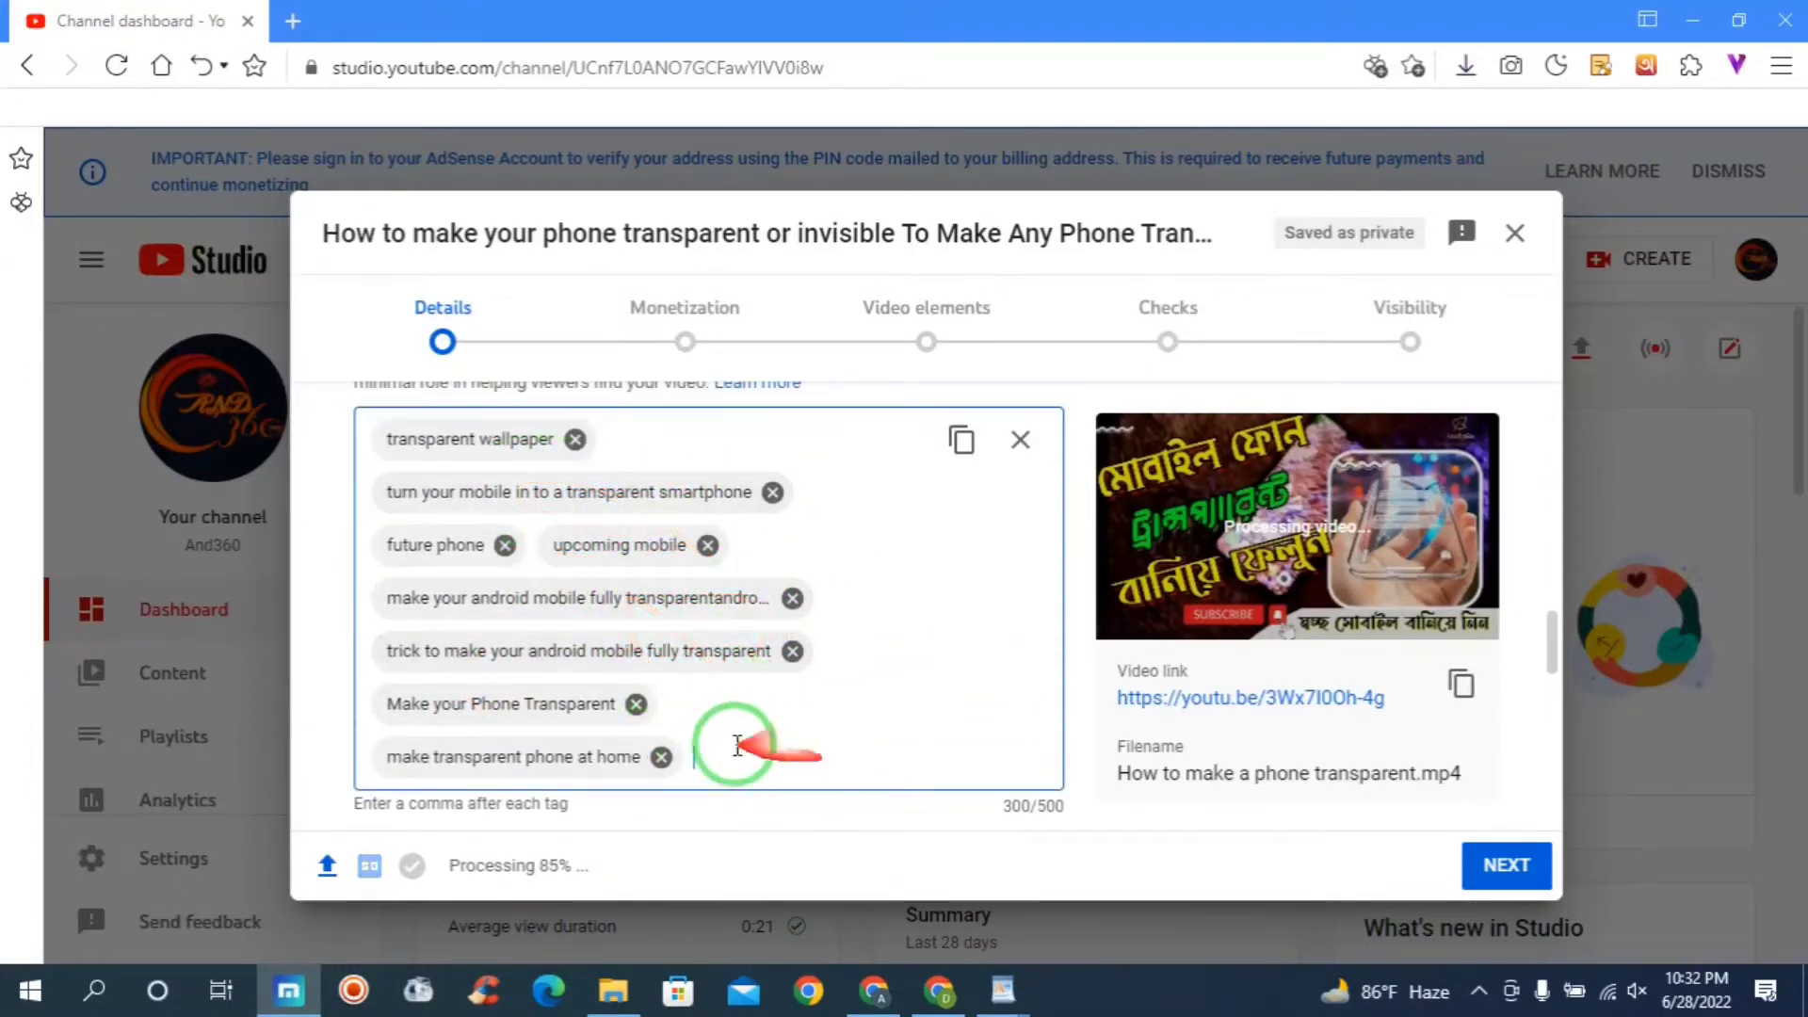
scroll(754, 729, "down", 6)
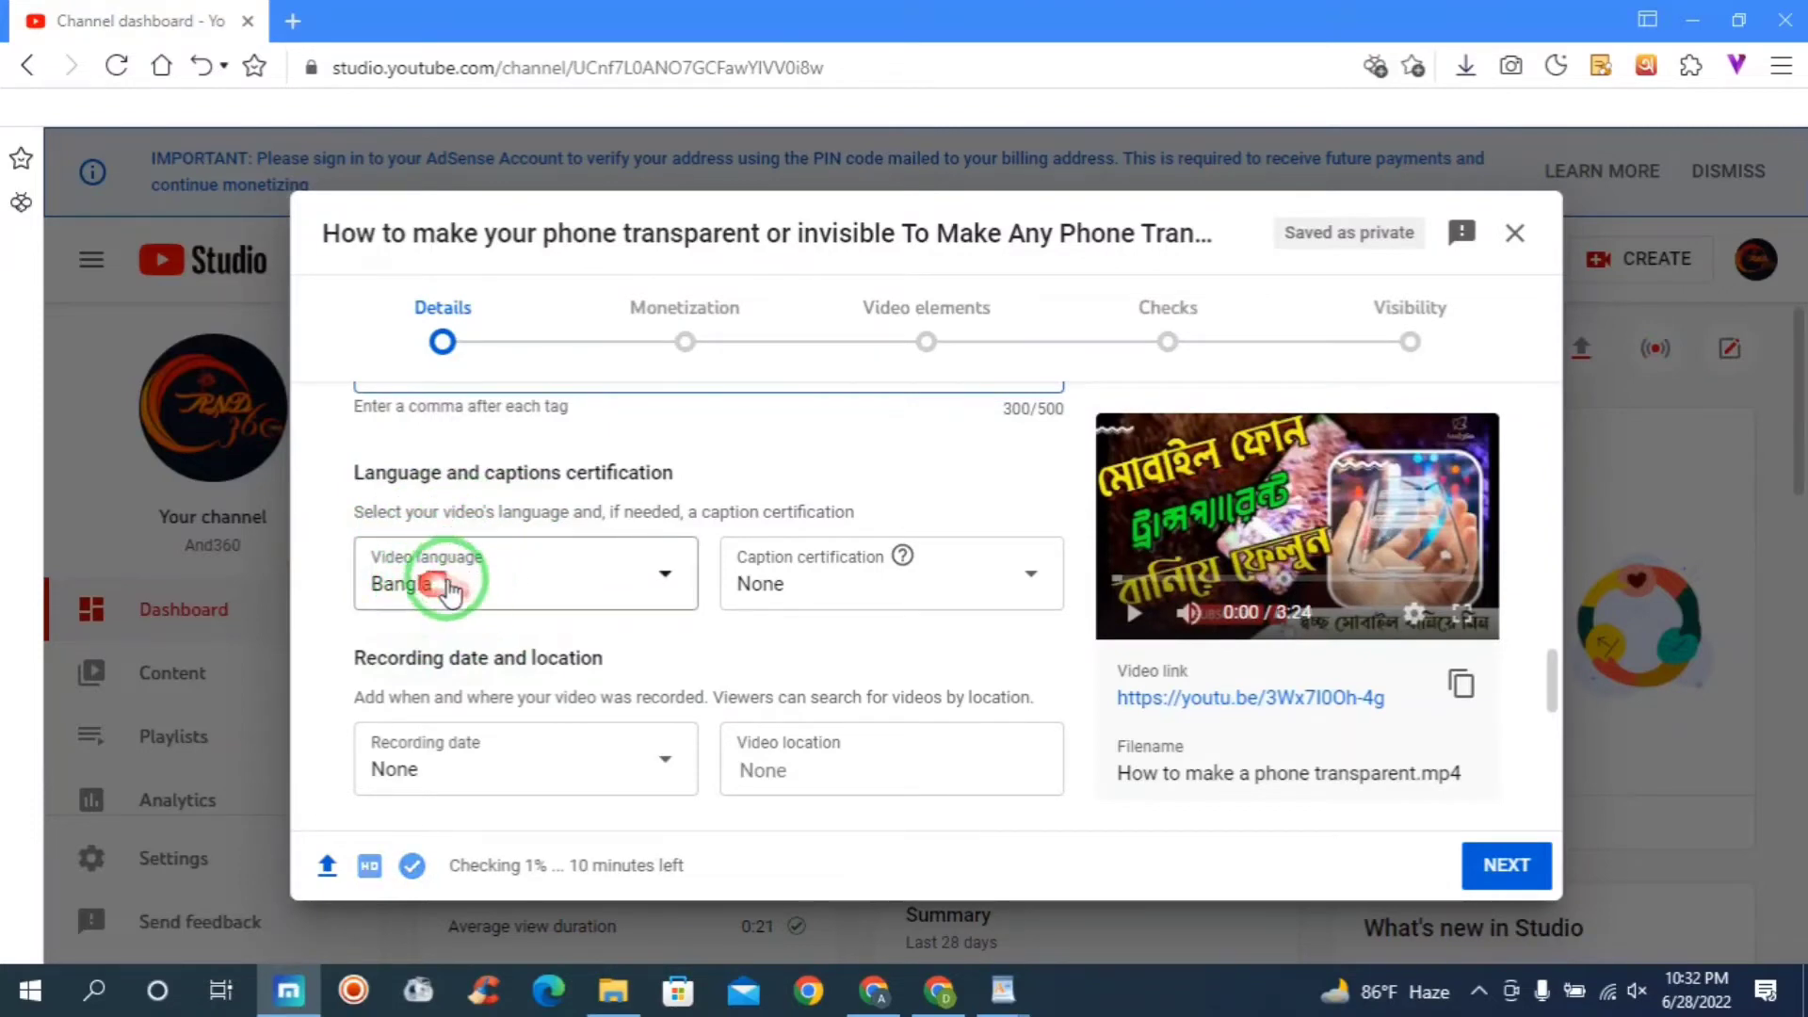
scroll(659, 565, "down", 2)
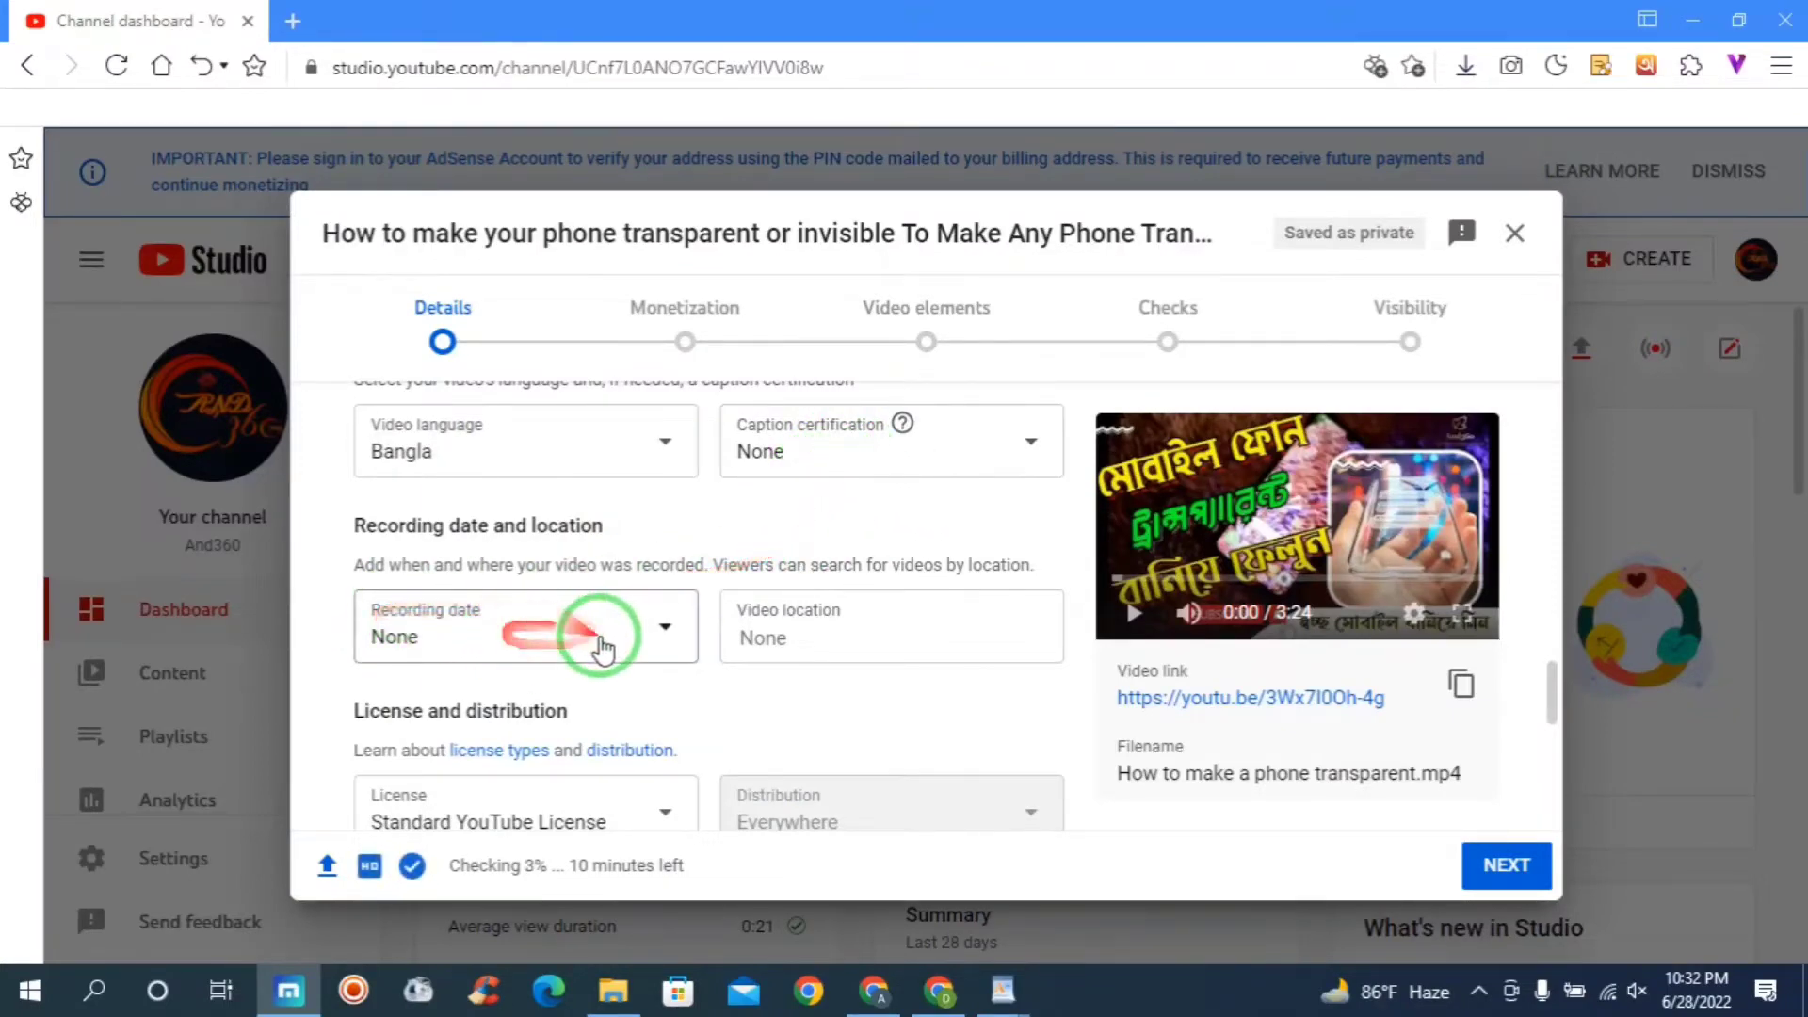
left_click(605, 634)
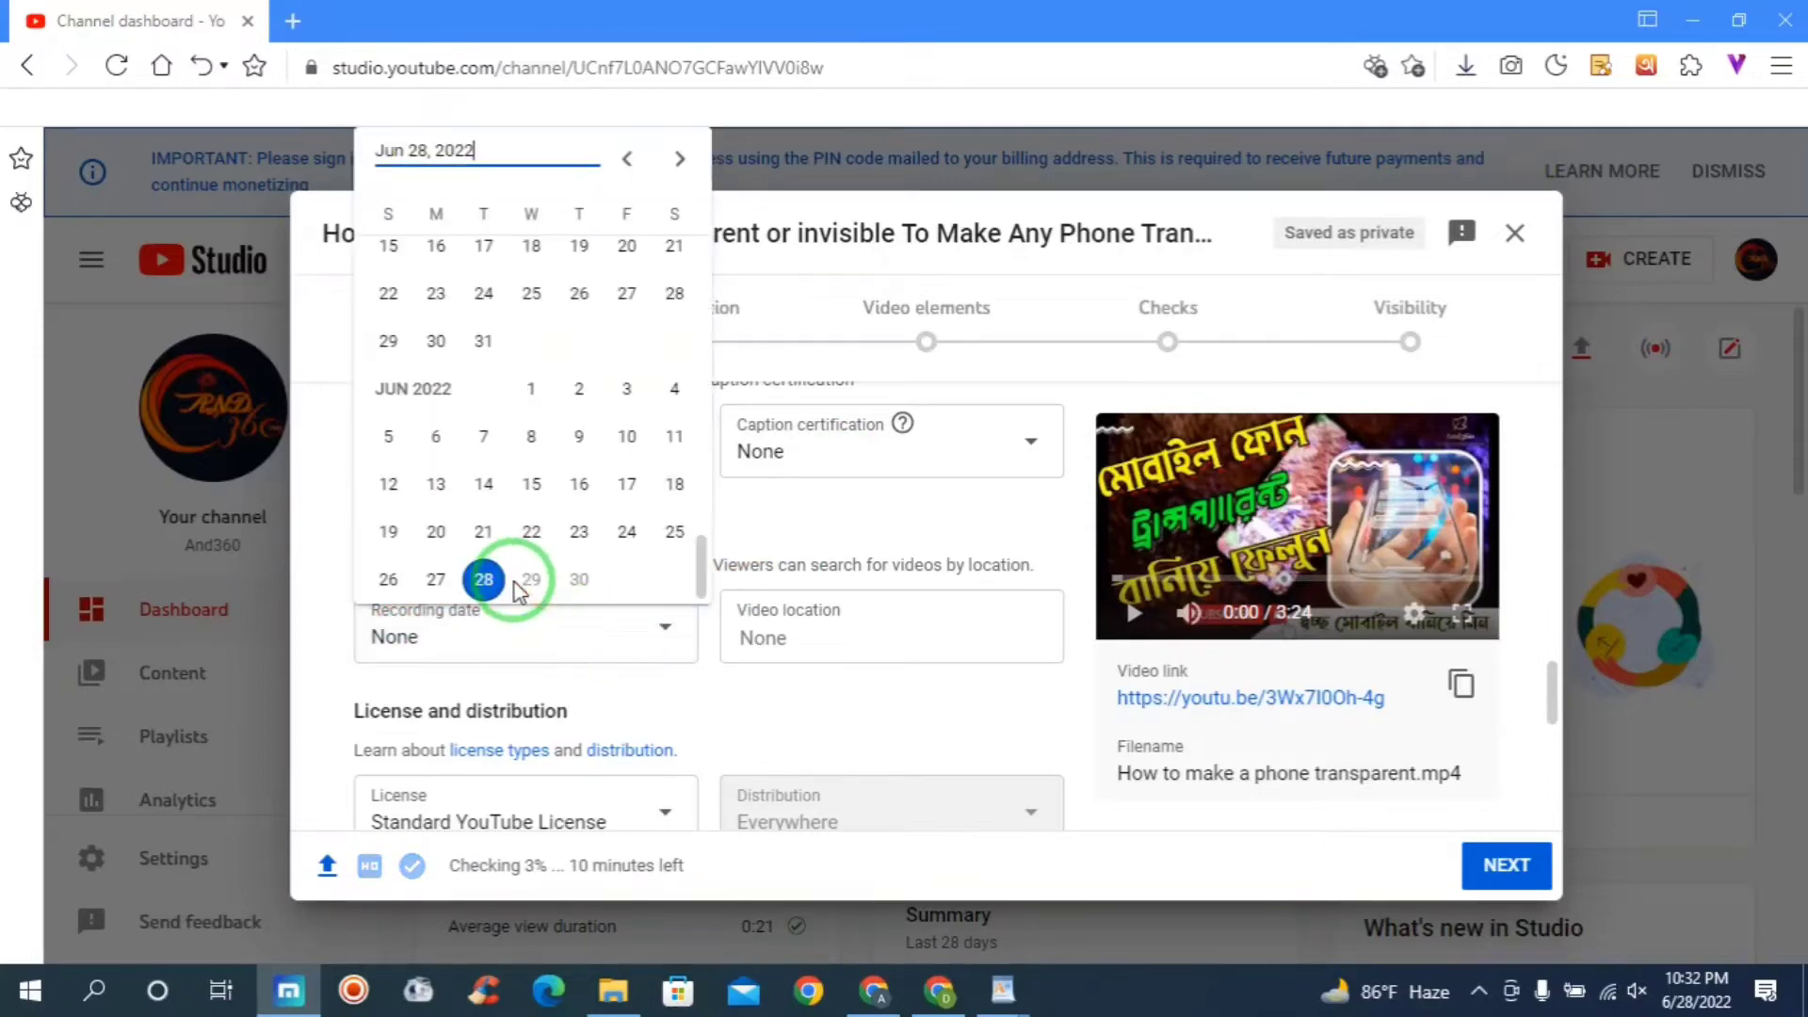
left_click(504, 584)
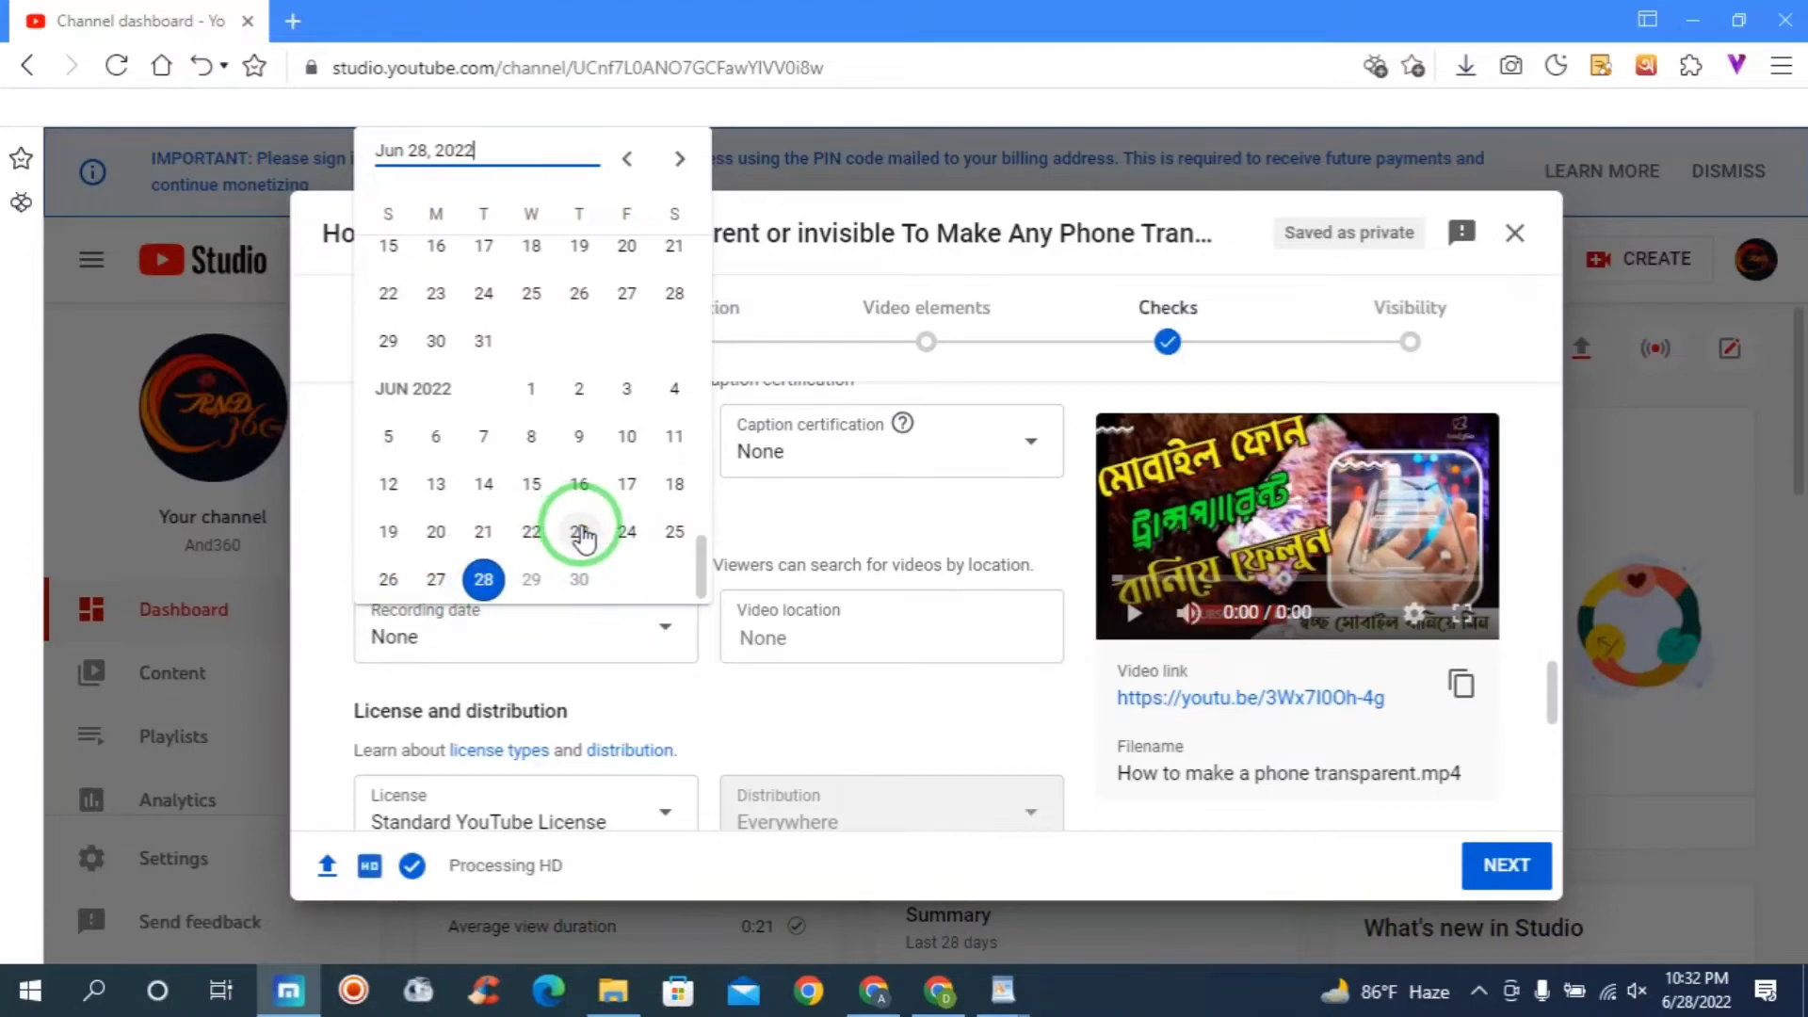
left_click(626, 534)
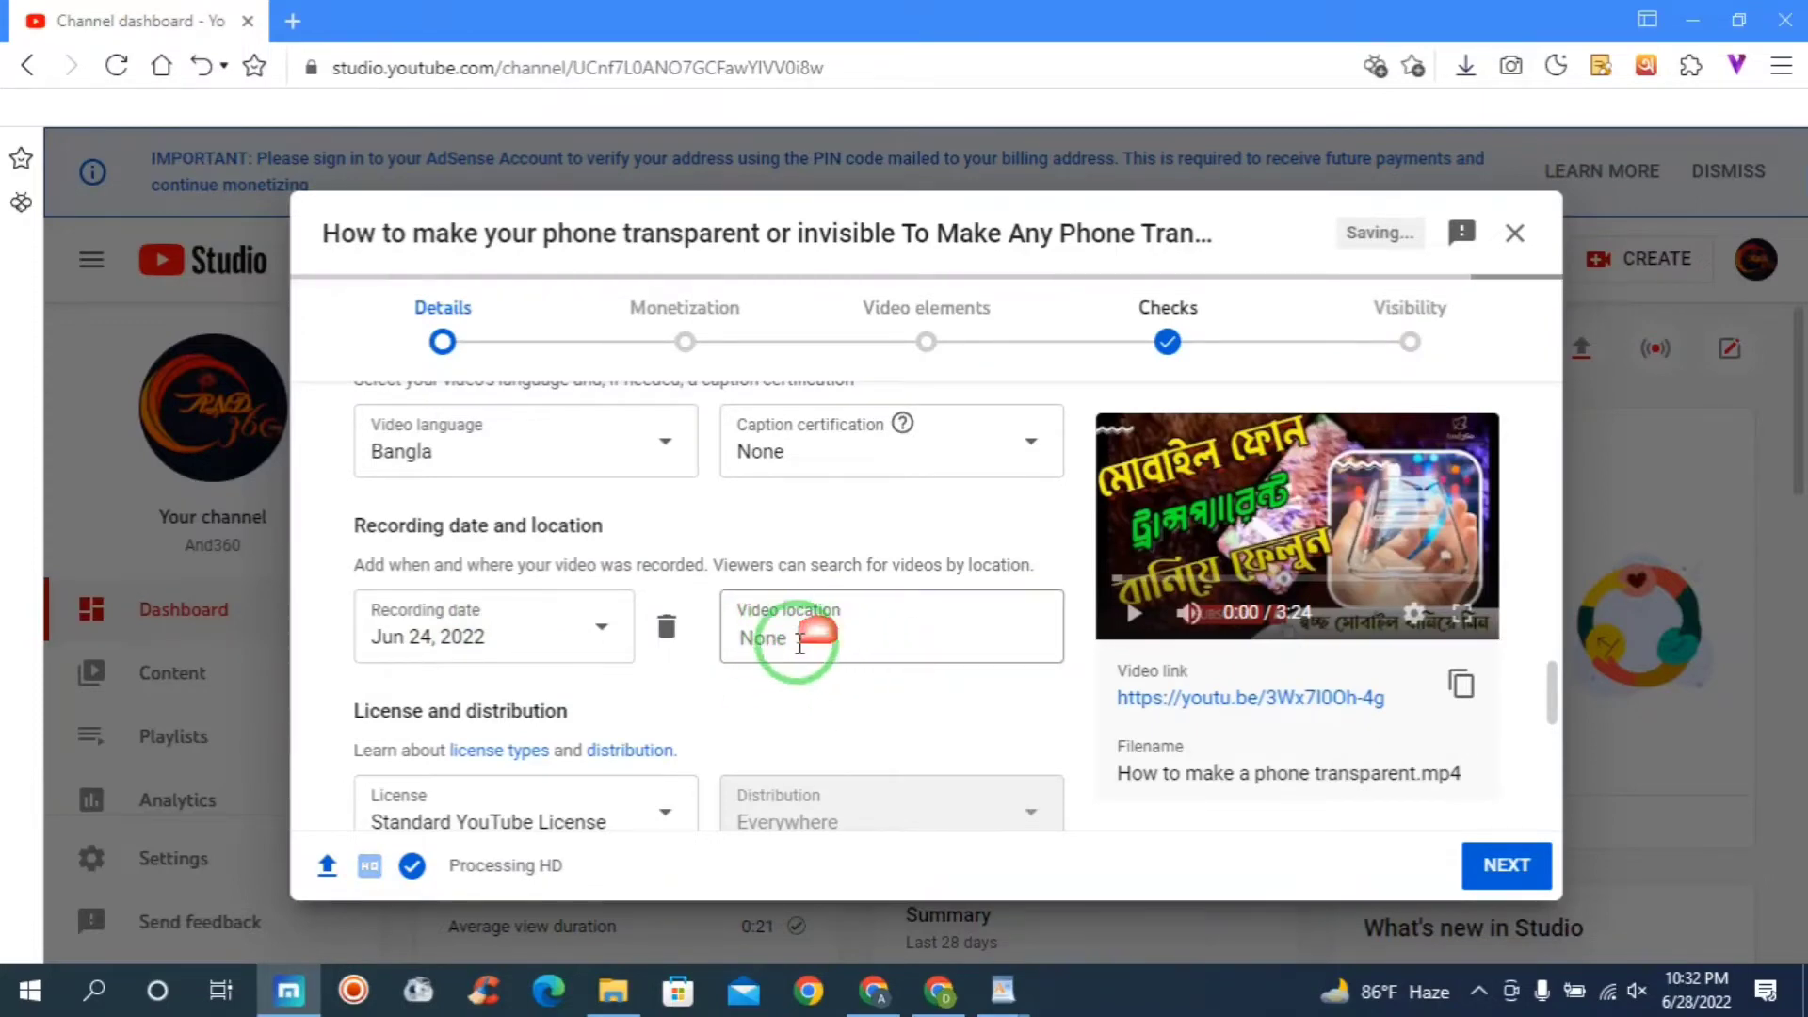
Choose Science & Technology as the video's category.
scroll(598, 685, "down", 1)
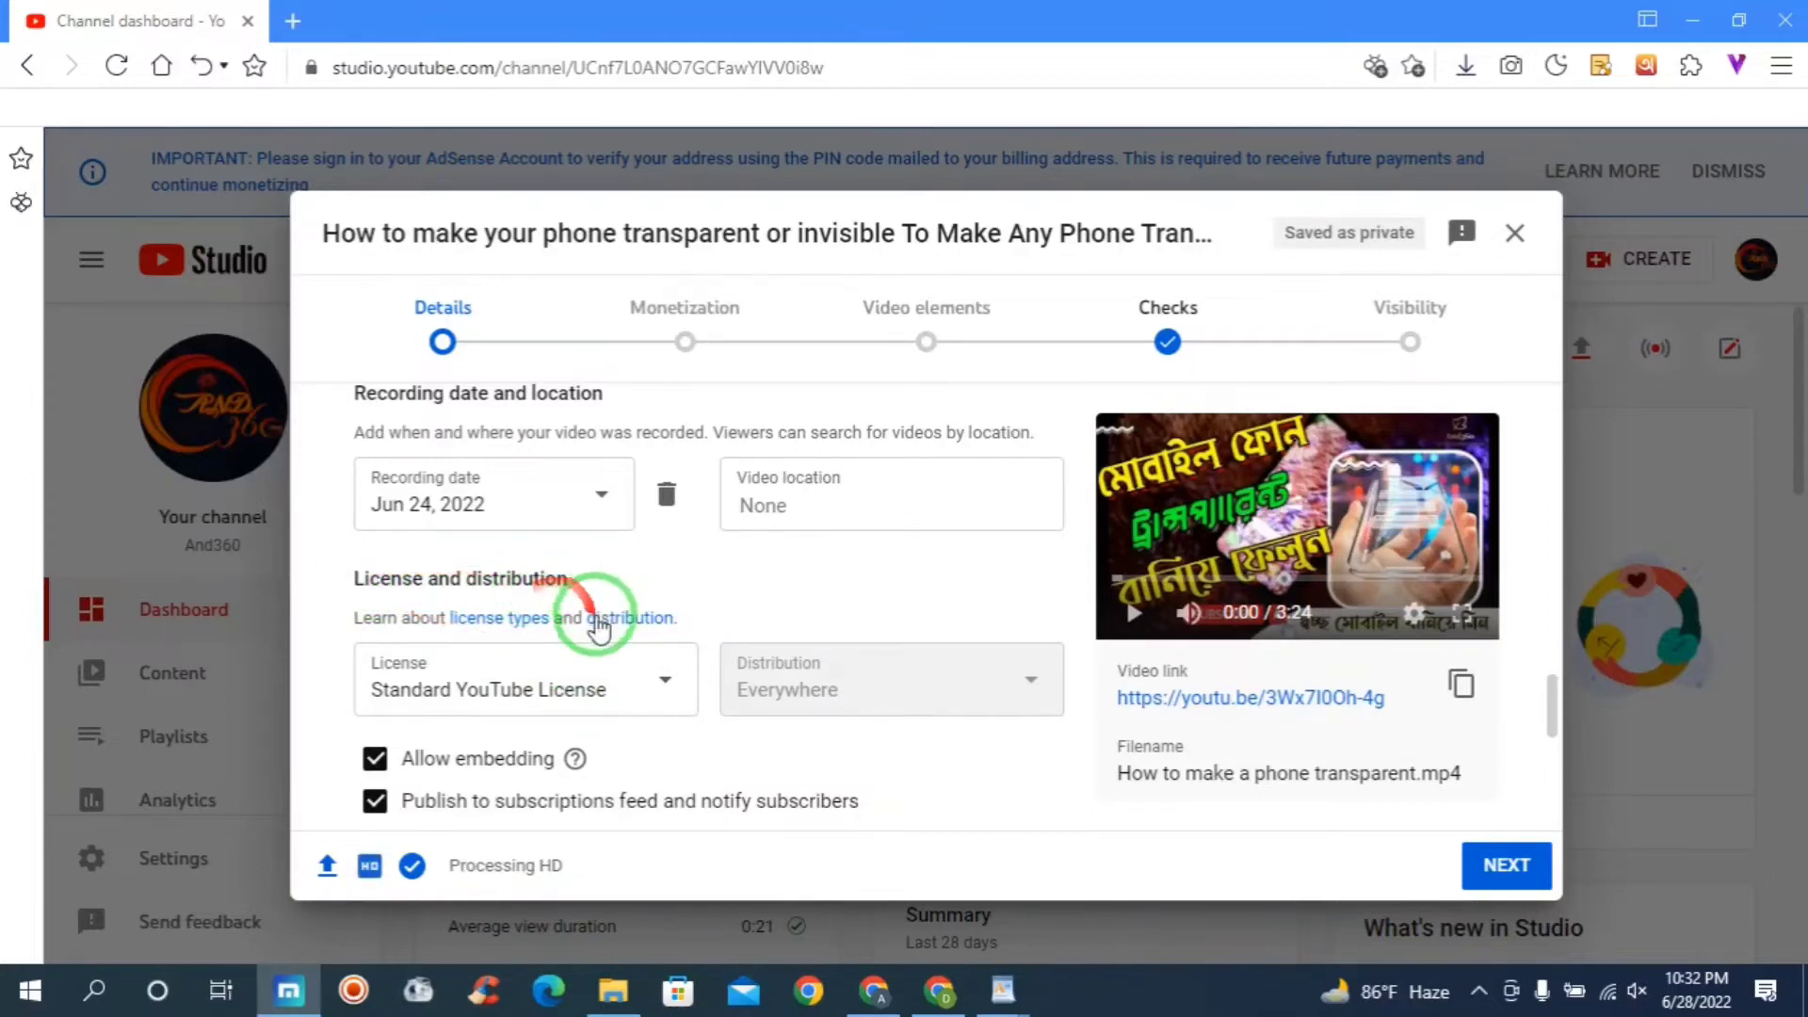
scroll(598, 628, "down", 1)
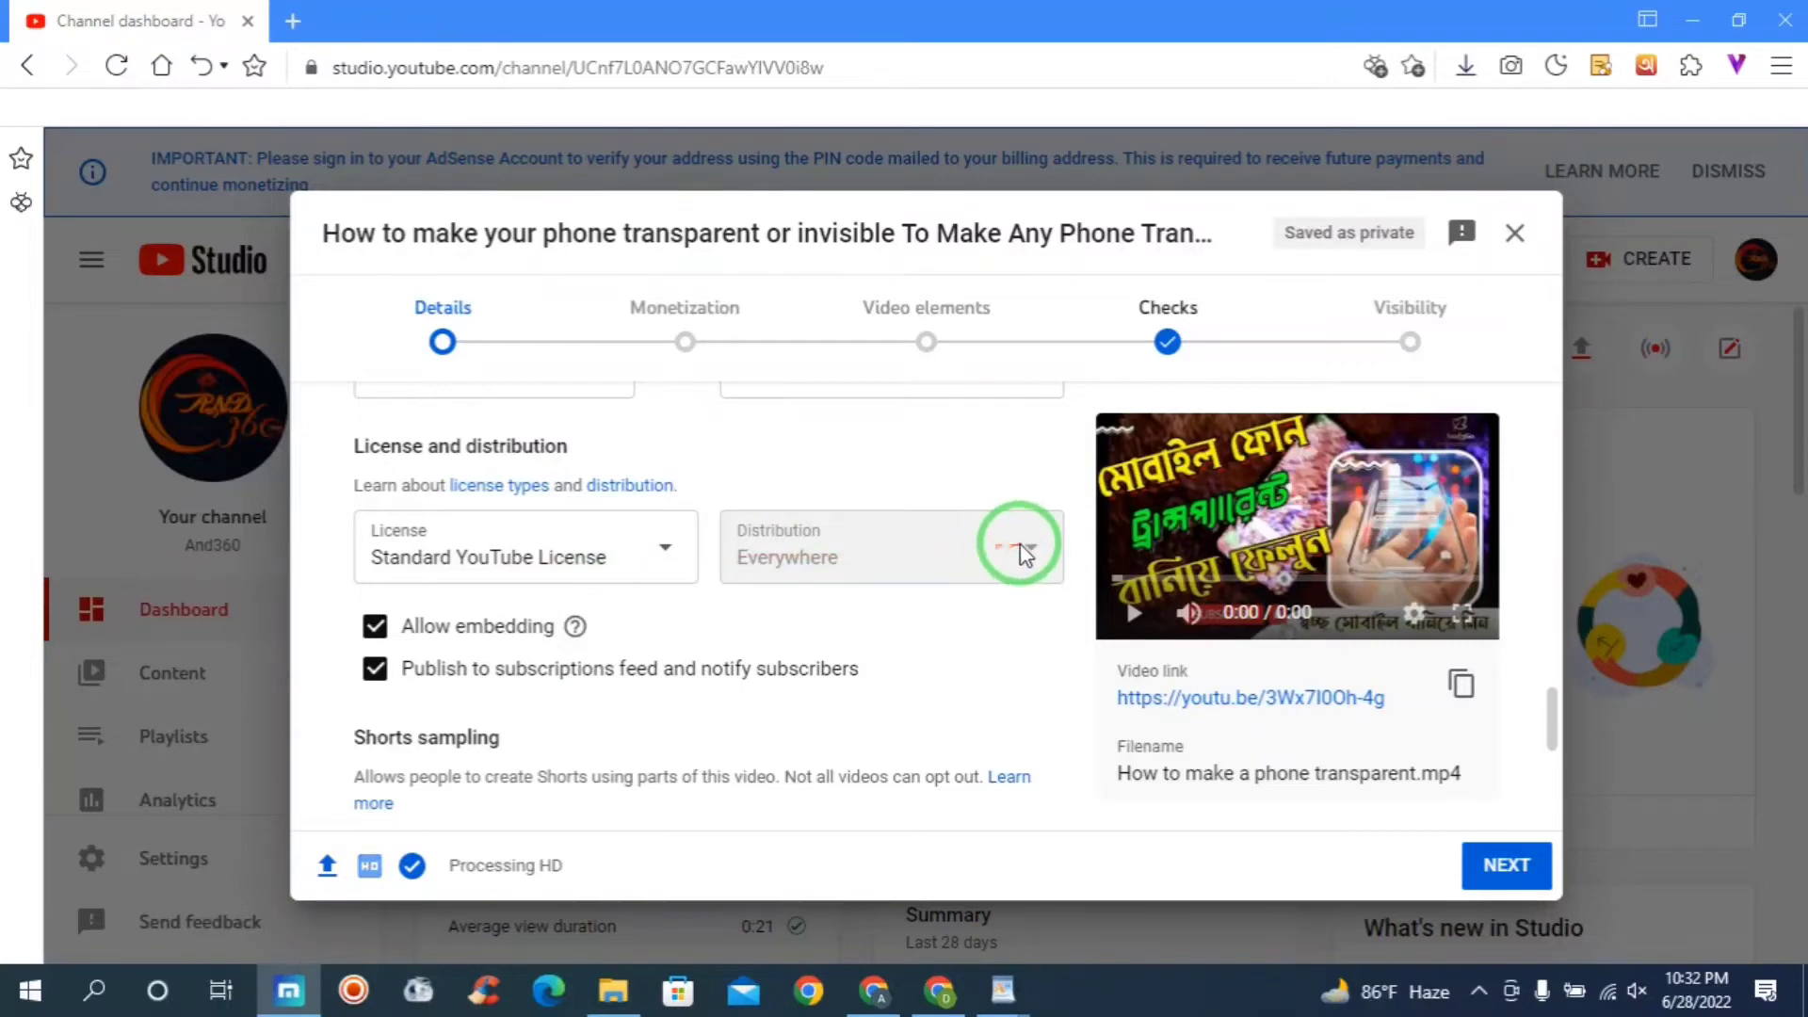
scroll(605, 597, "down", 1)
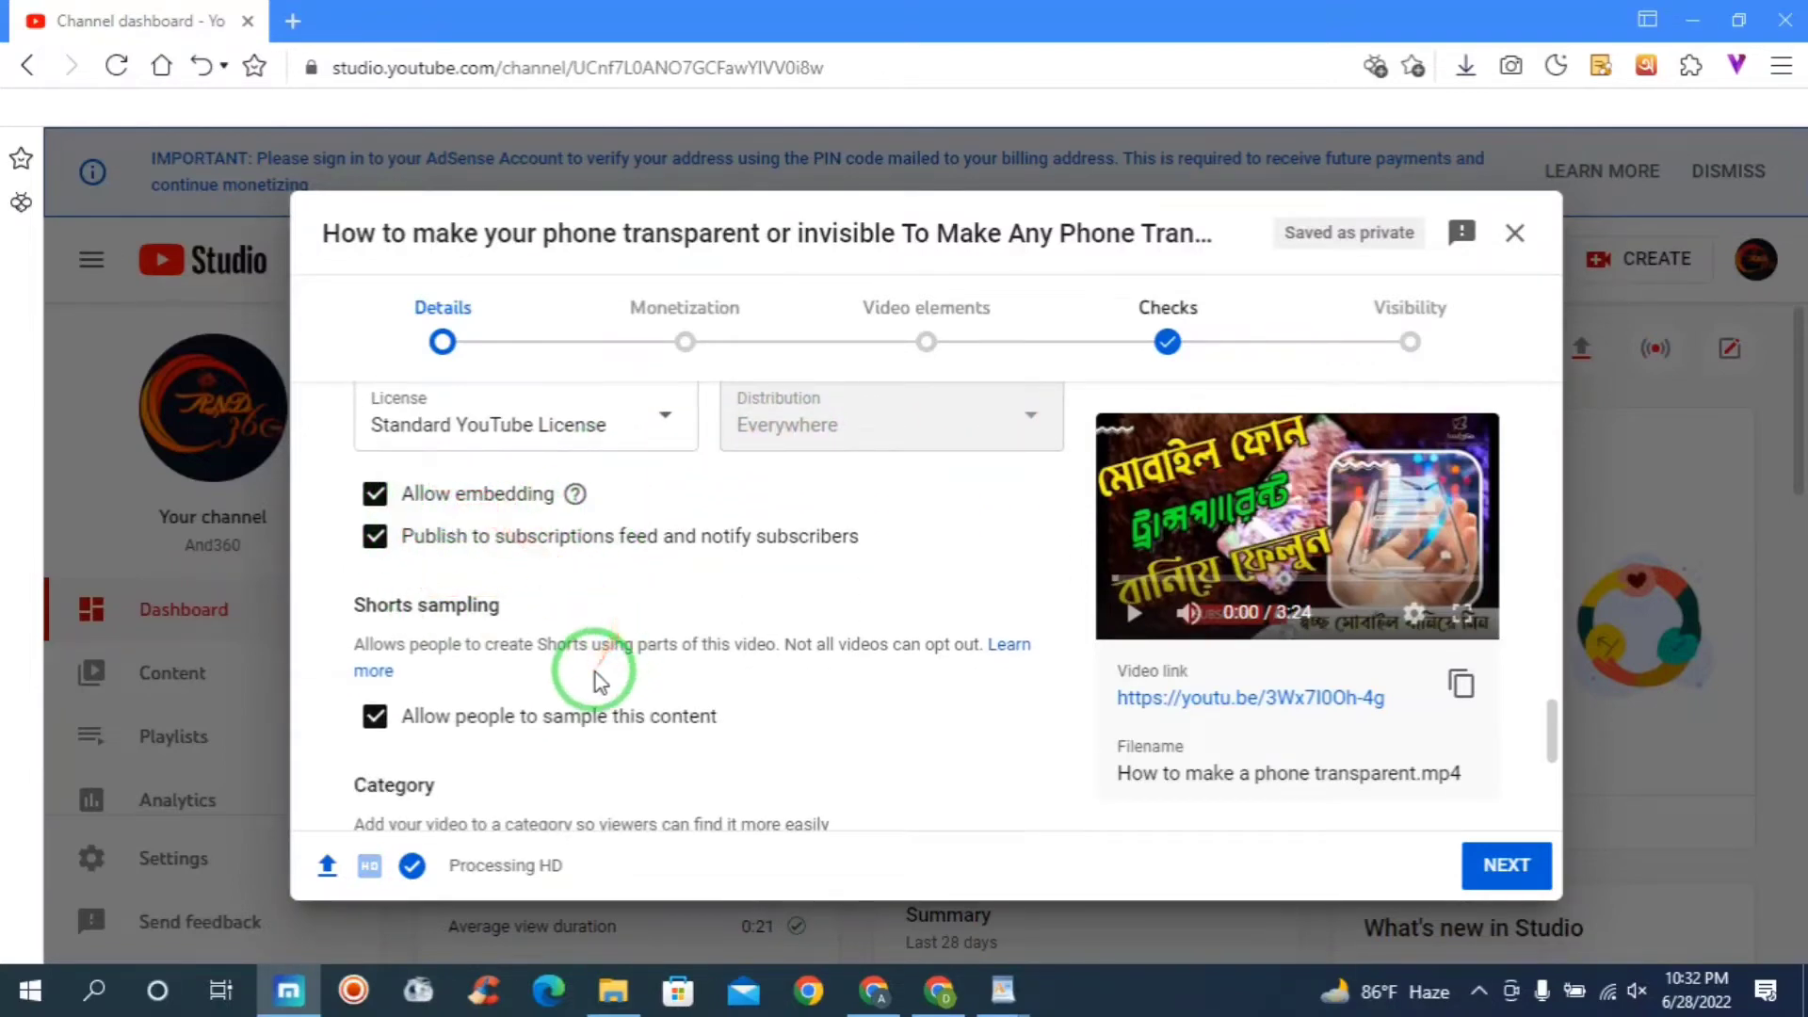
scroll(596, 672, "down", 1)
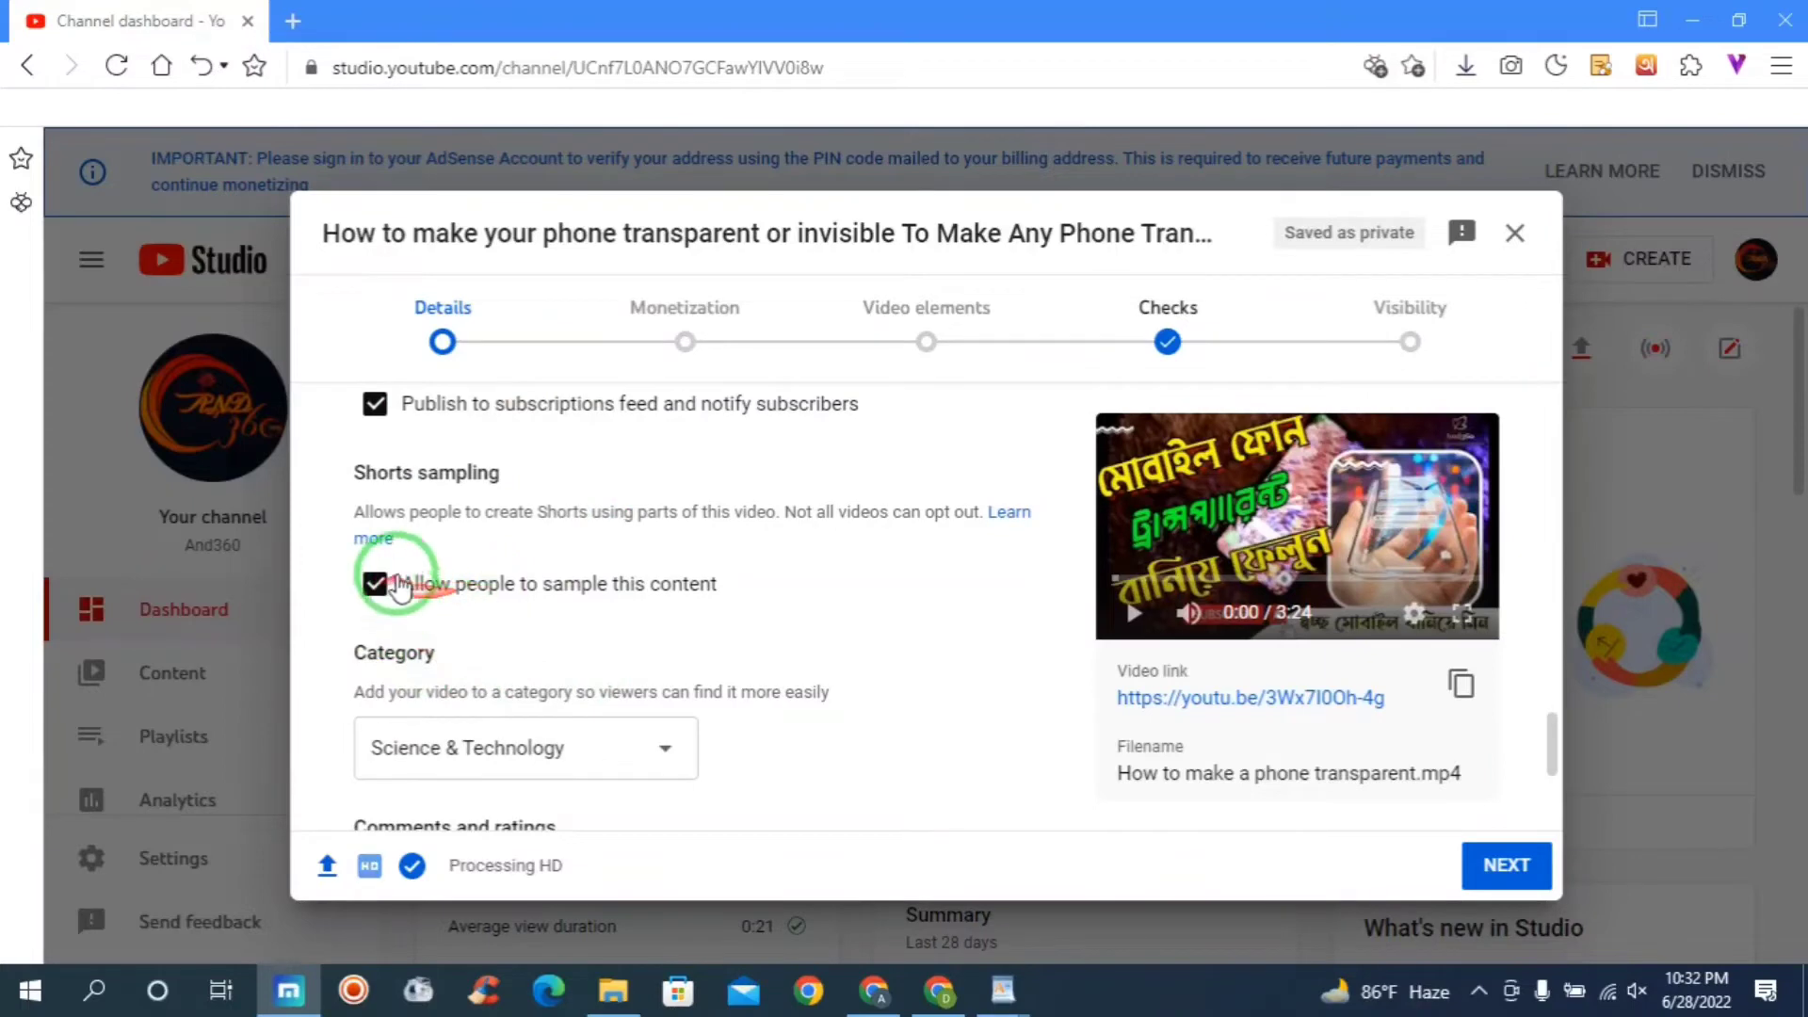
scroll(537, 586, "down", 1)
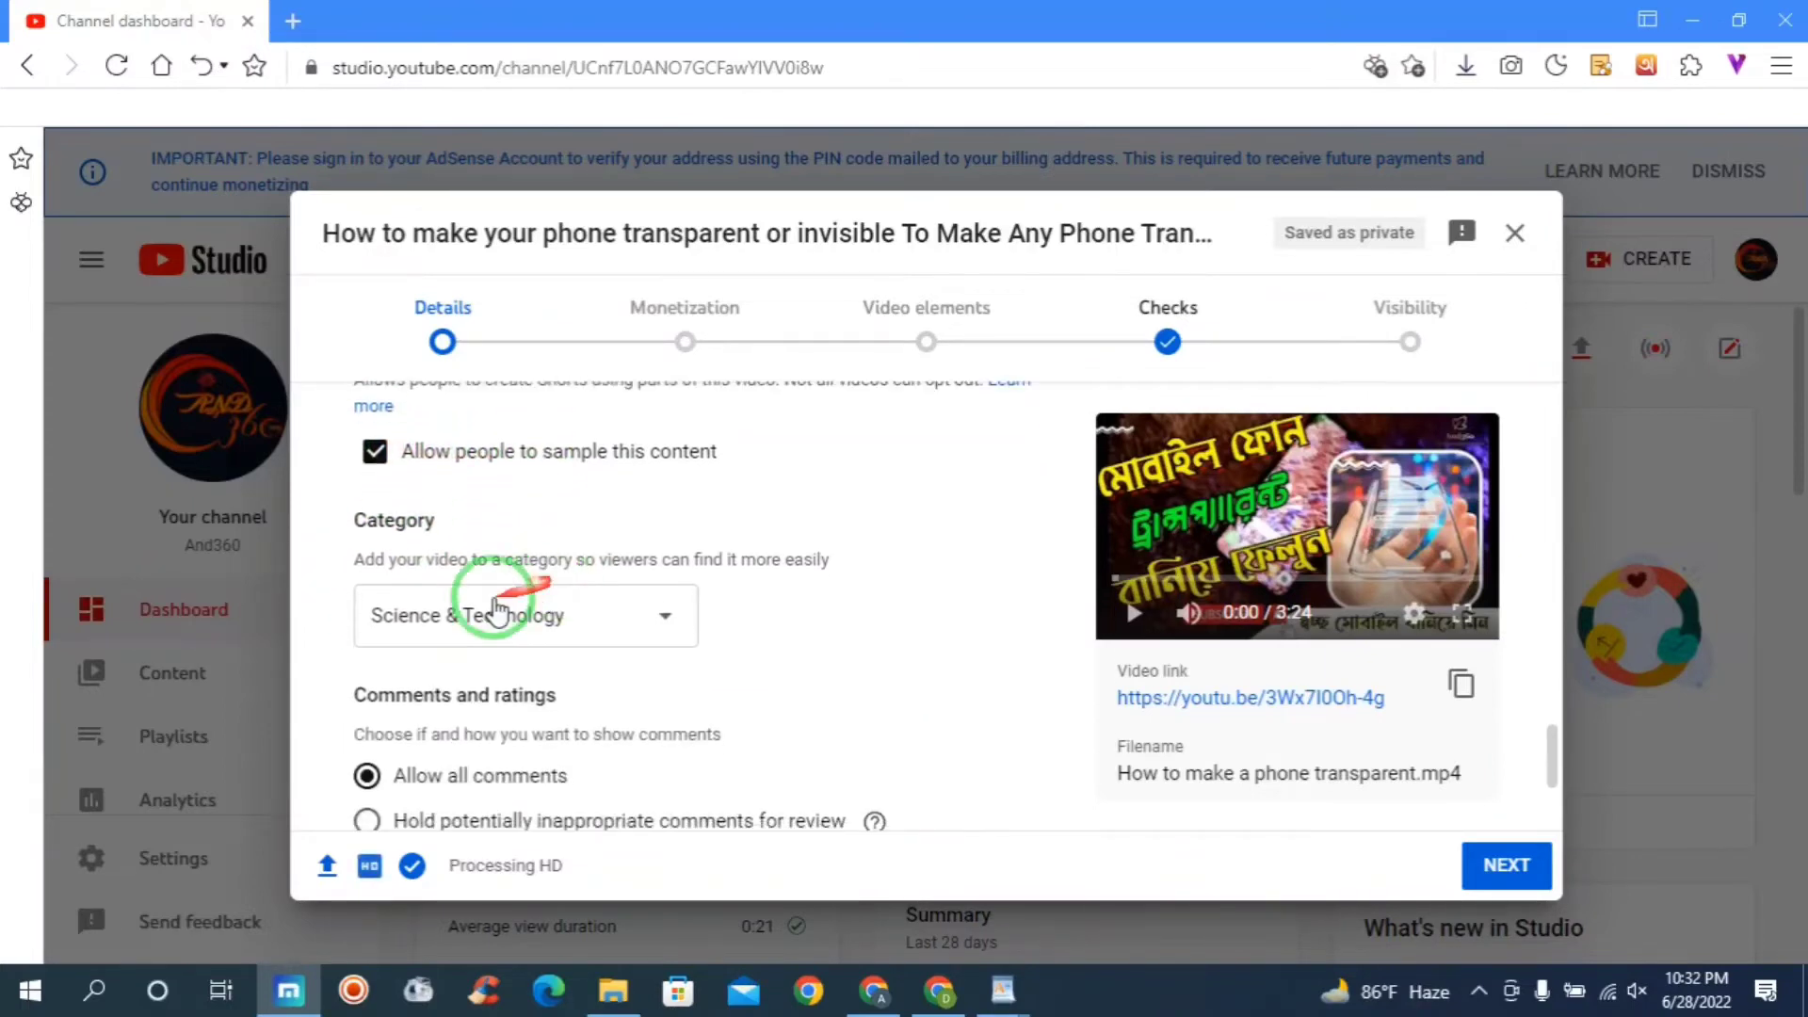
left_click(646, 617)
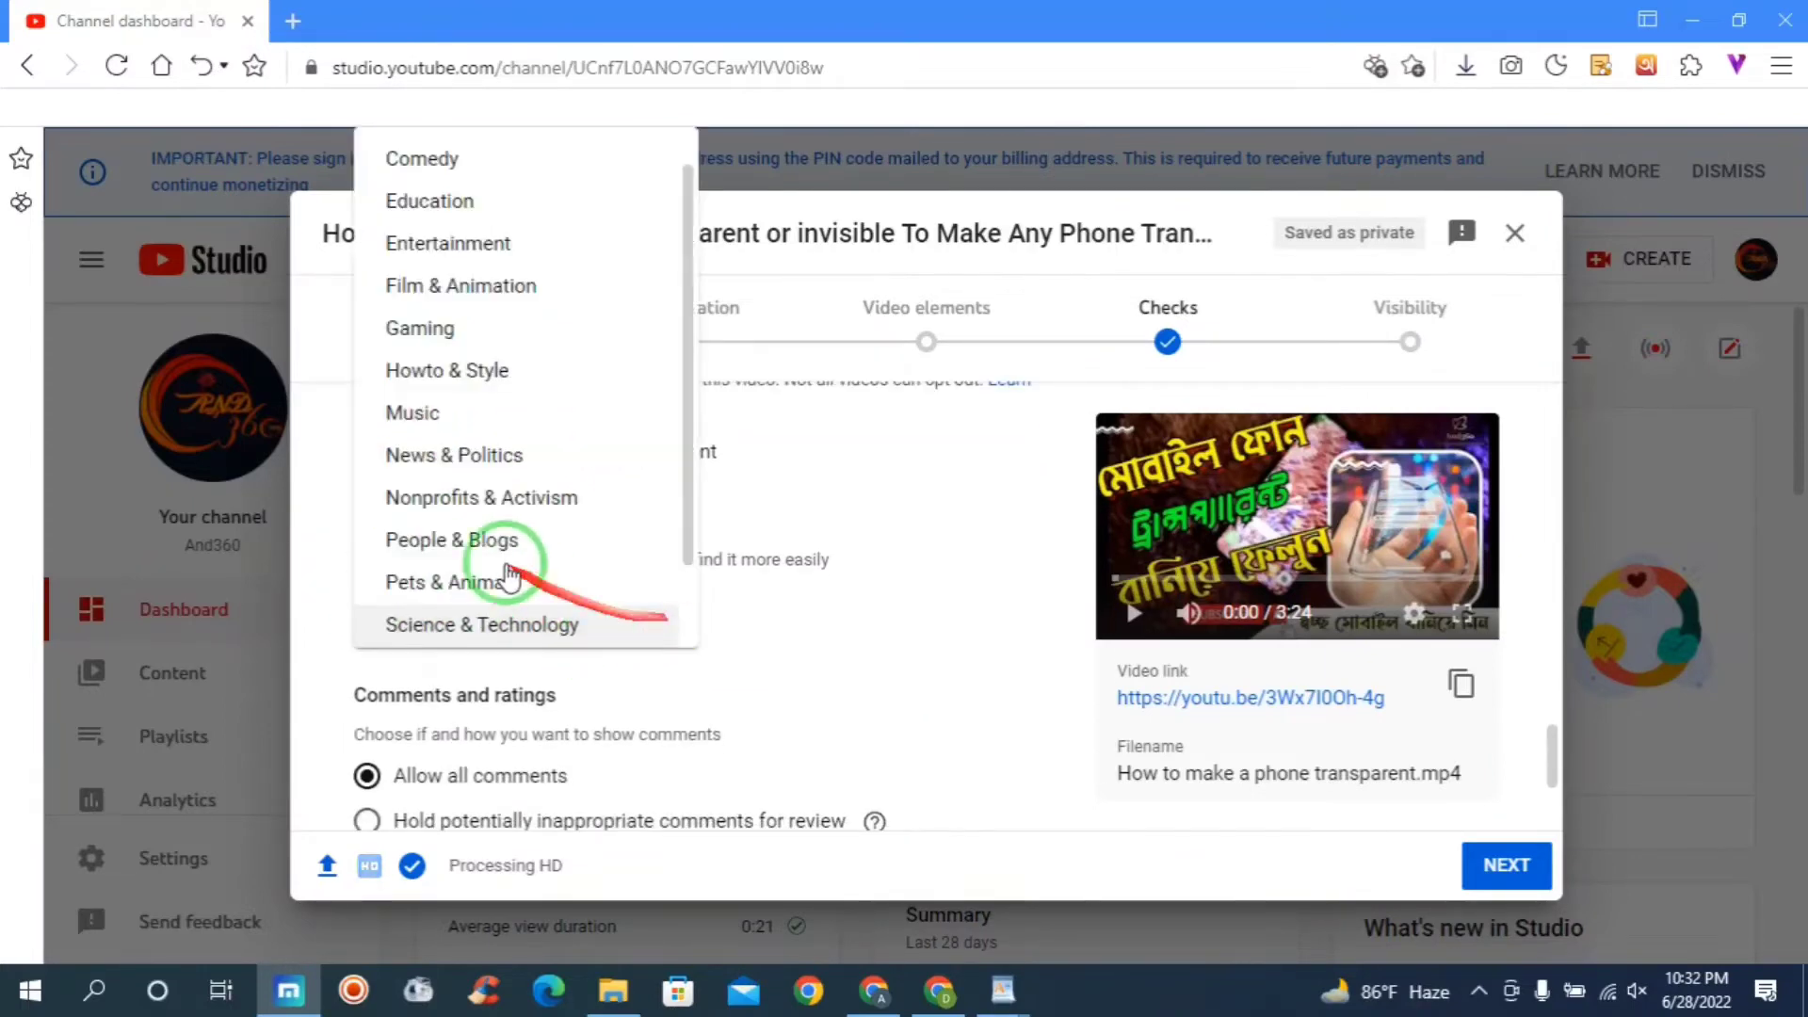
left_click(482, 629)
Review the comment moderation choices, the available comment sort orders and the option for showing viewer likes.
scroll(734, 643, "down", 1)
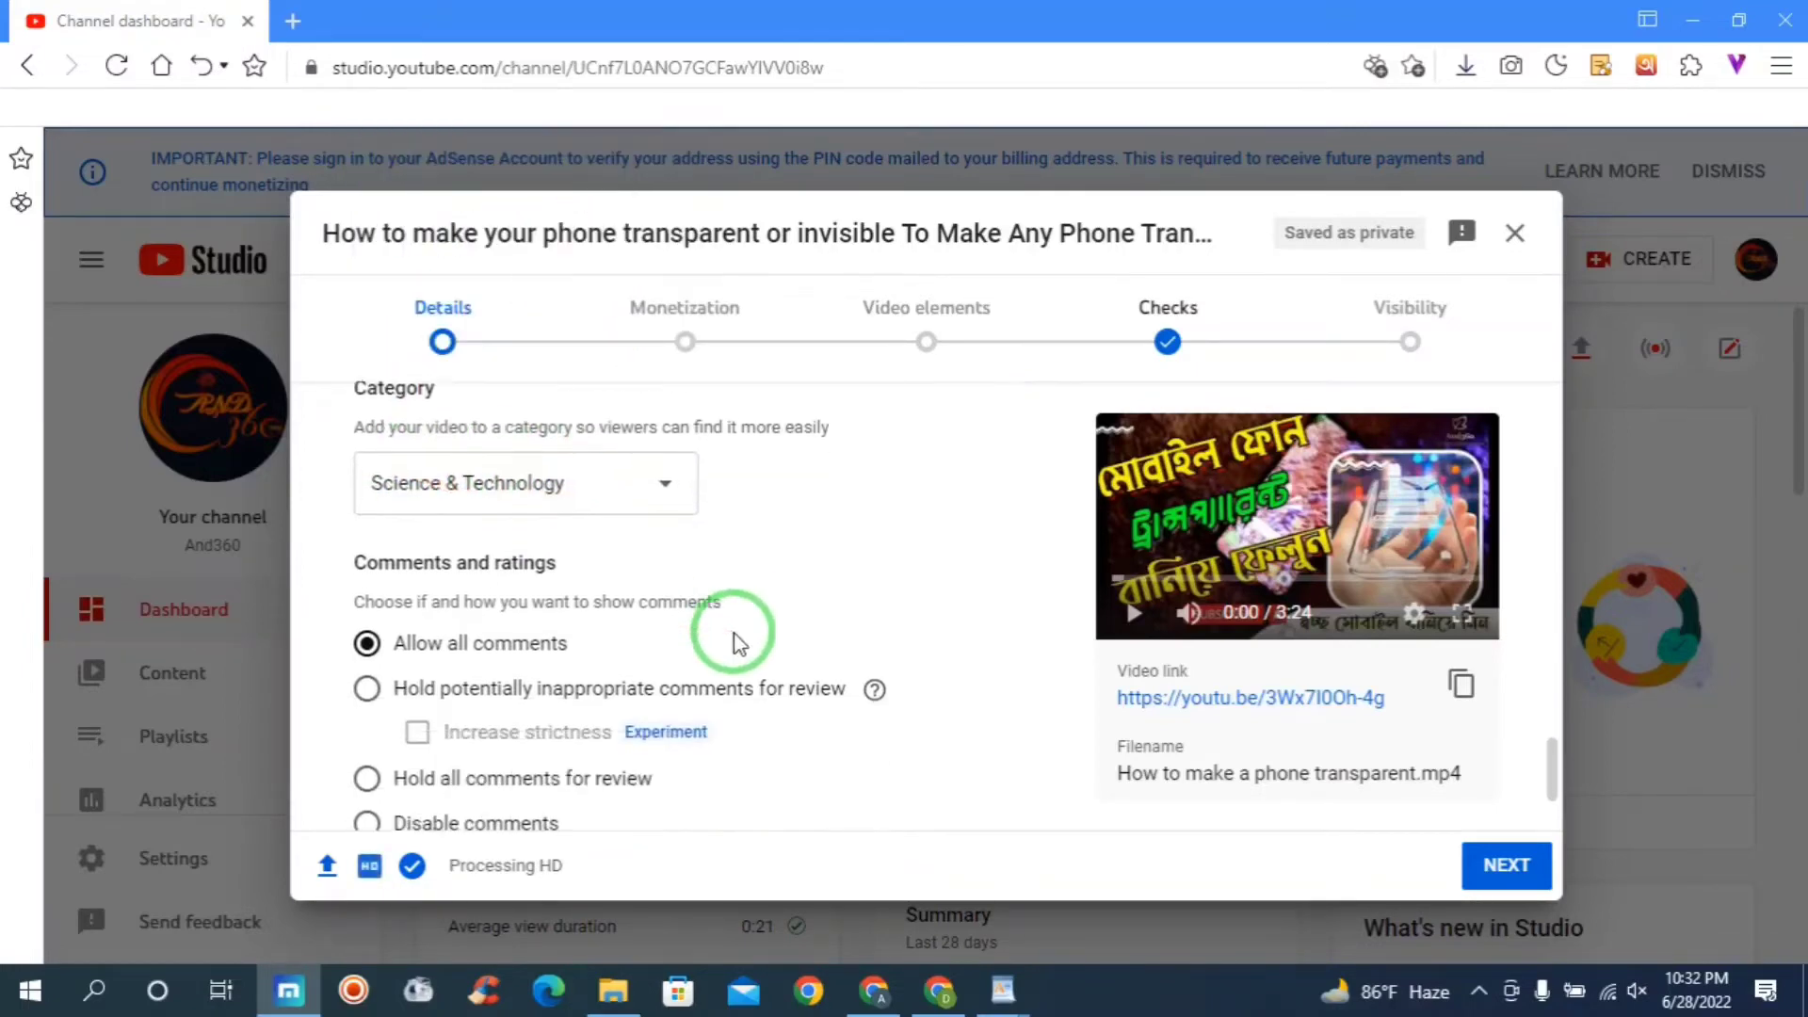
scroll(733, 643, "down", 1)
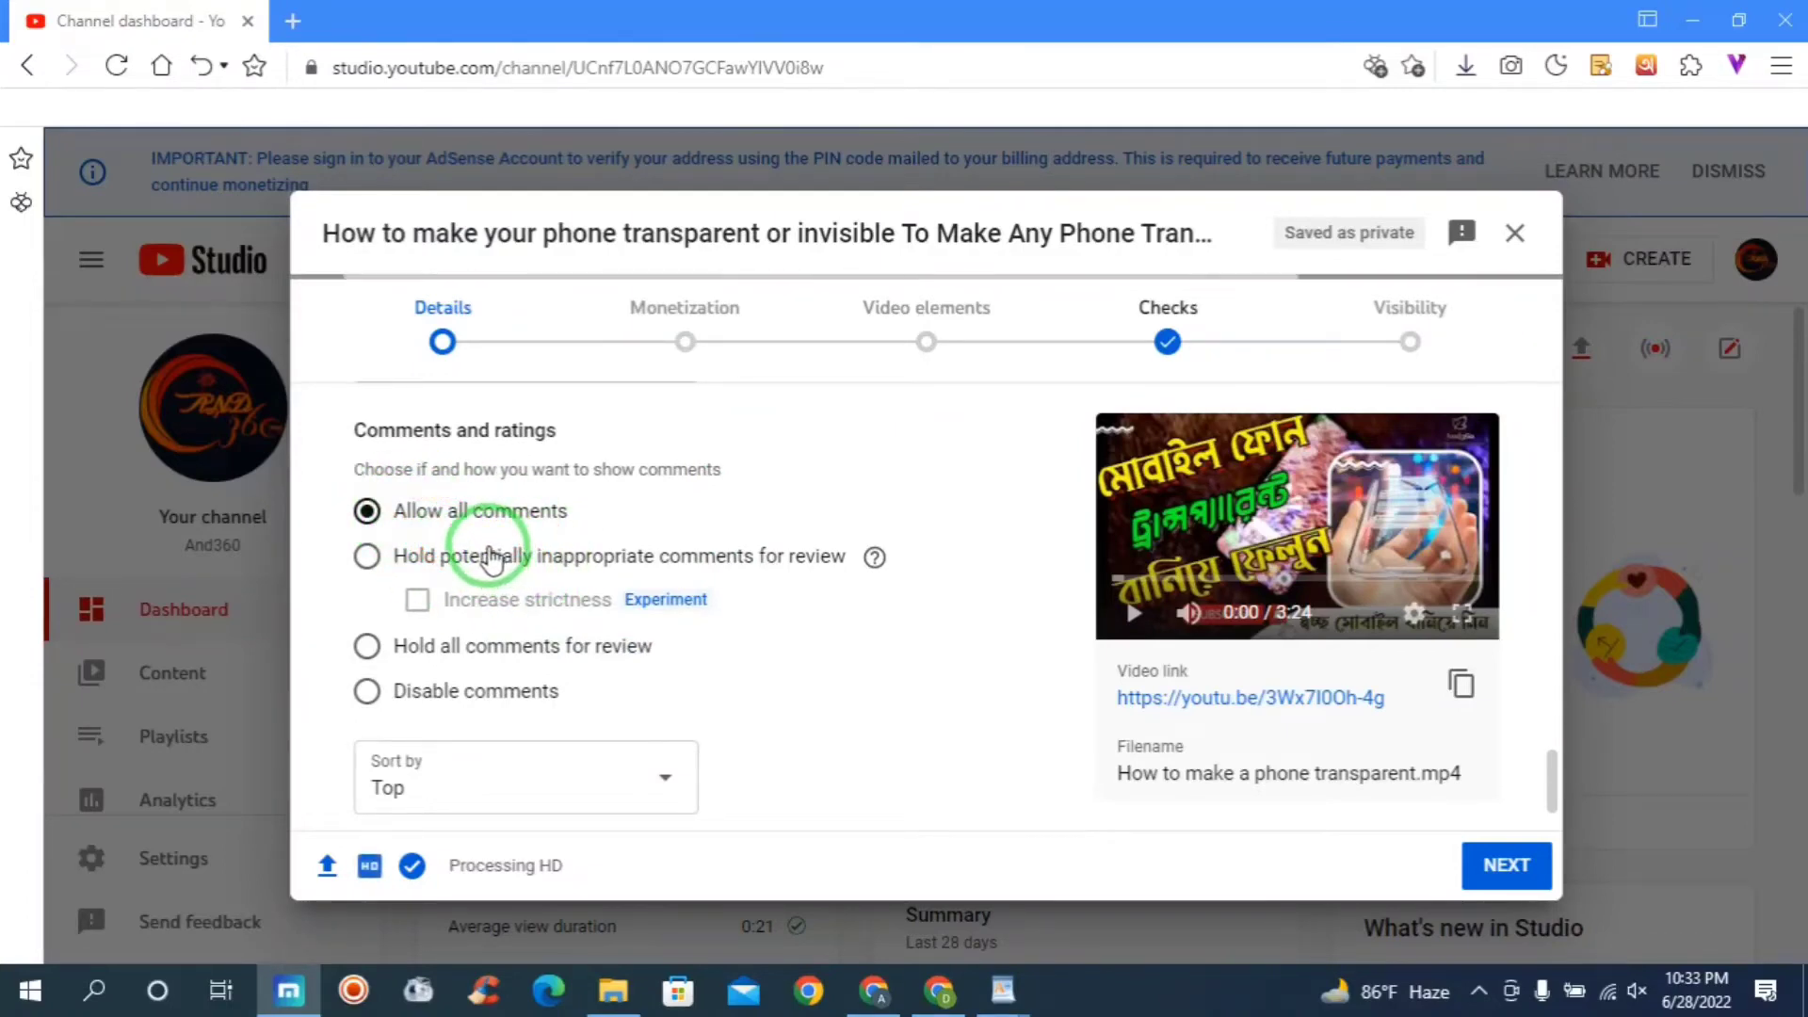
left_click_drag(396, 520, 584, 520)
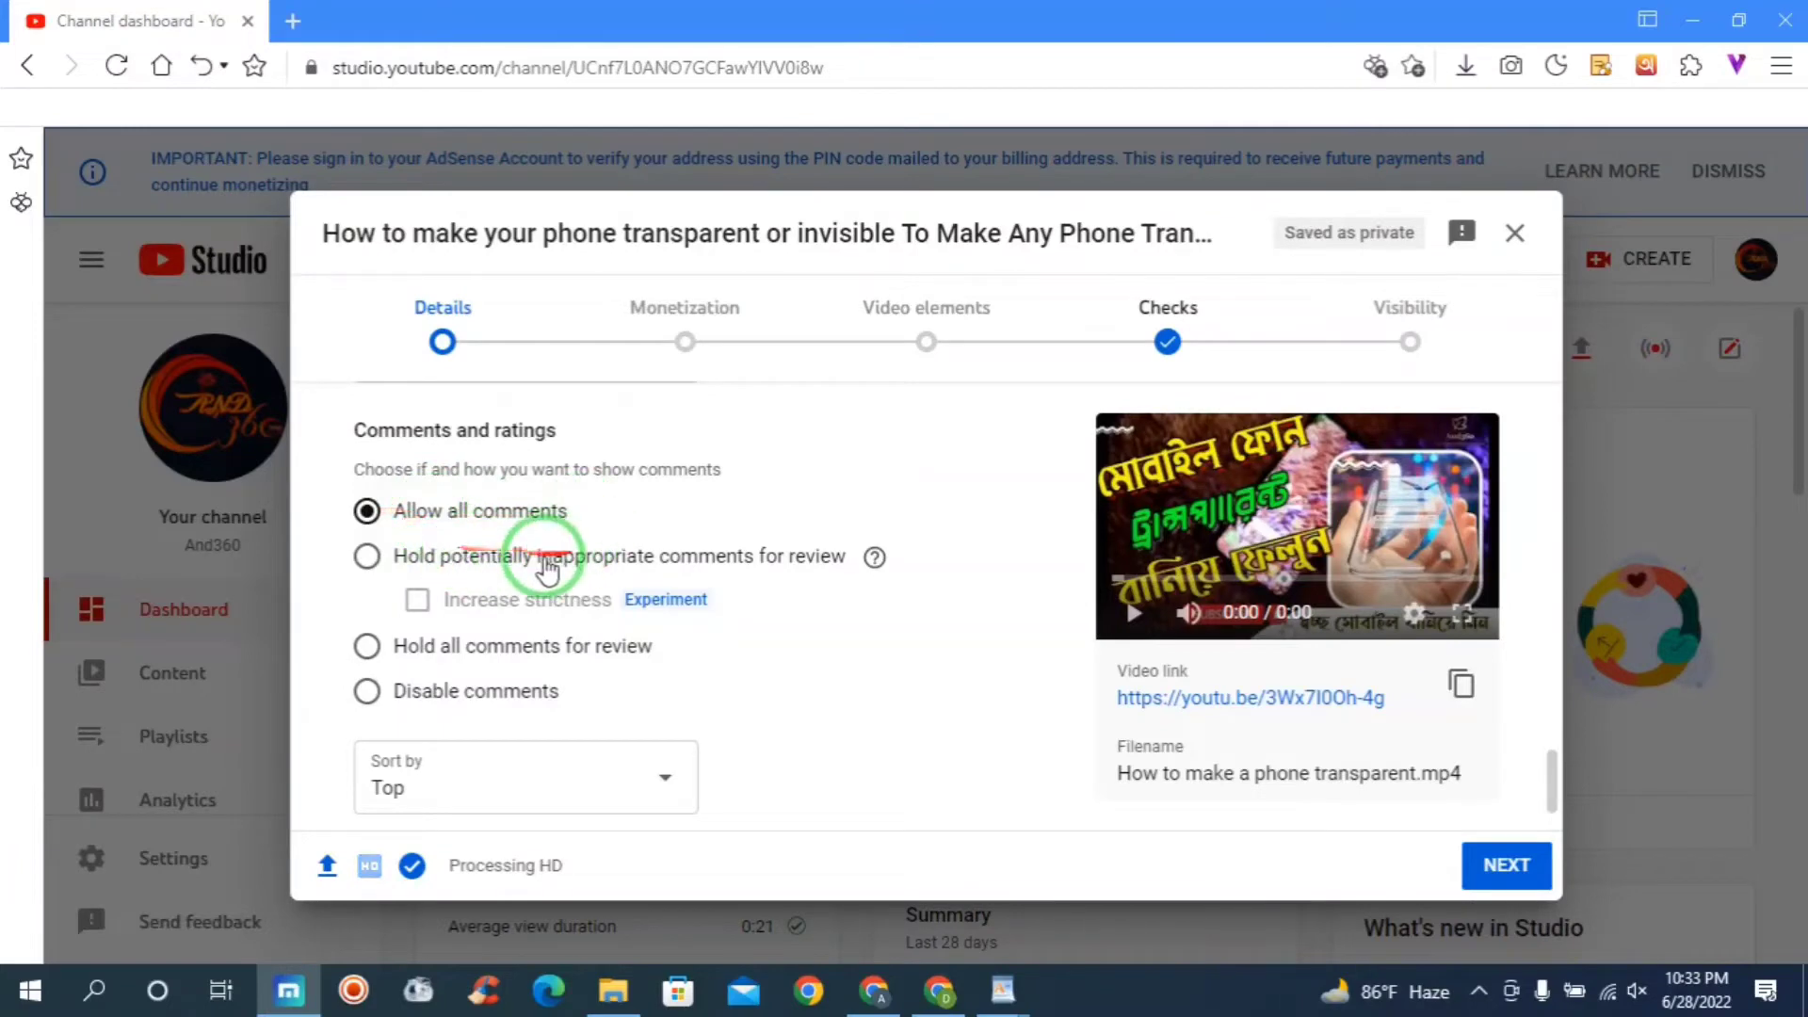
mouse_move(435, 563)
left_mouse_down()
mouse_move(496, 643)
mouse_move(645, 664)
left_mouse_up()
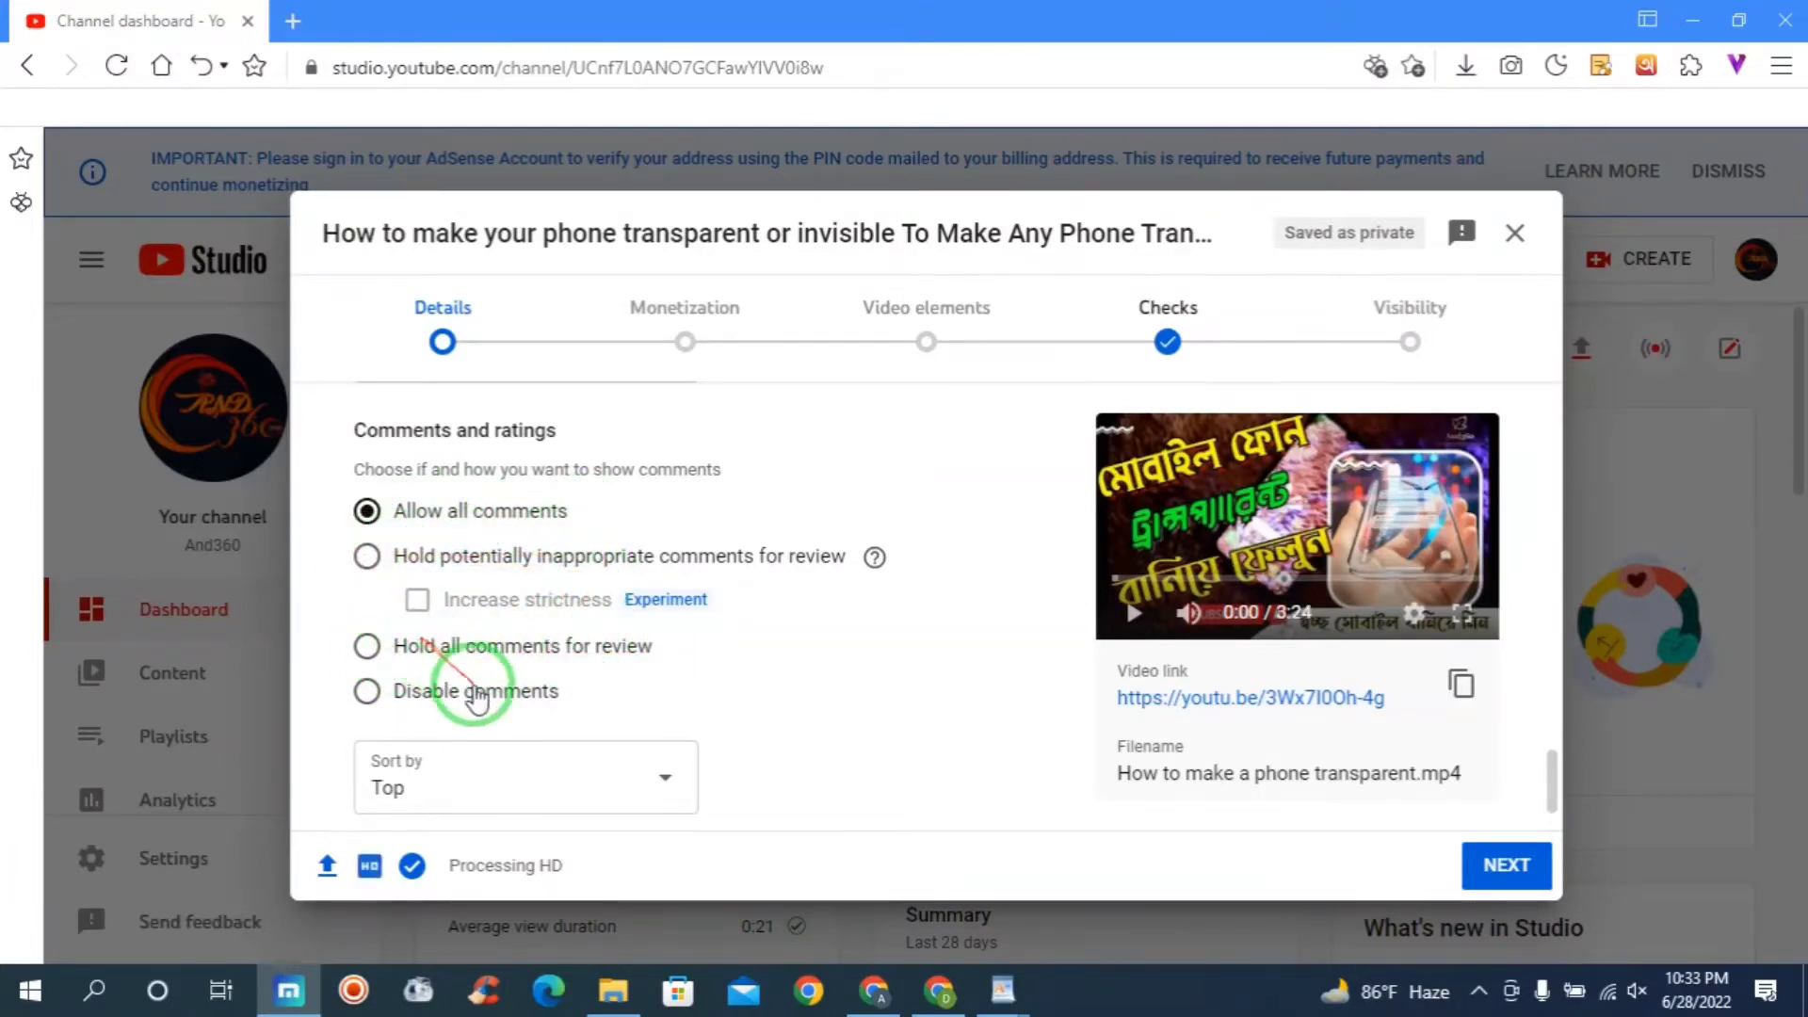
scroll(579, 685, "down", 2)
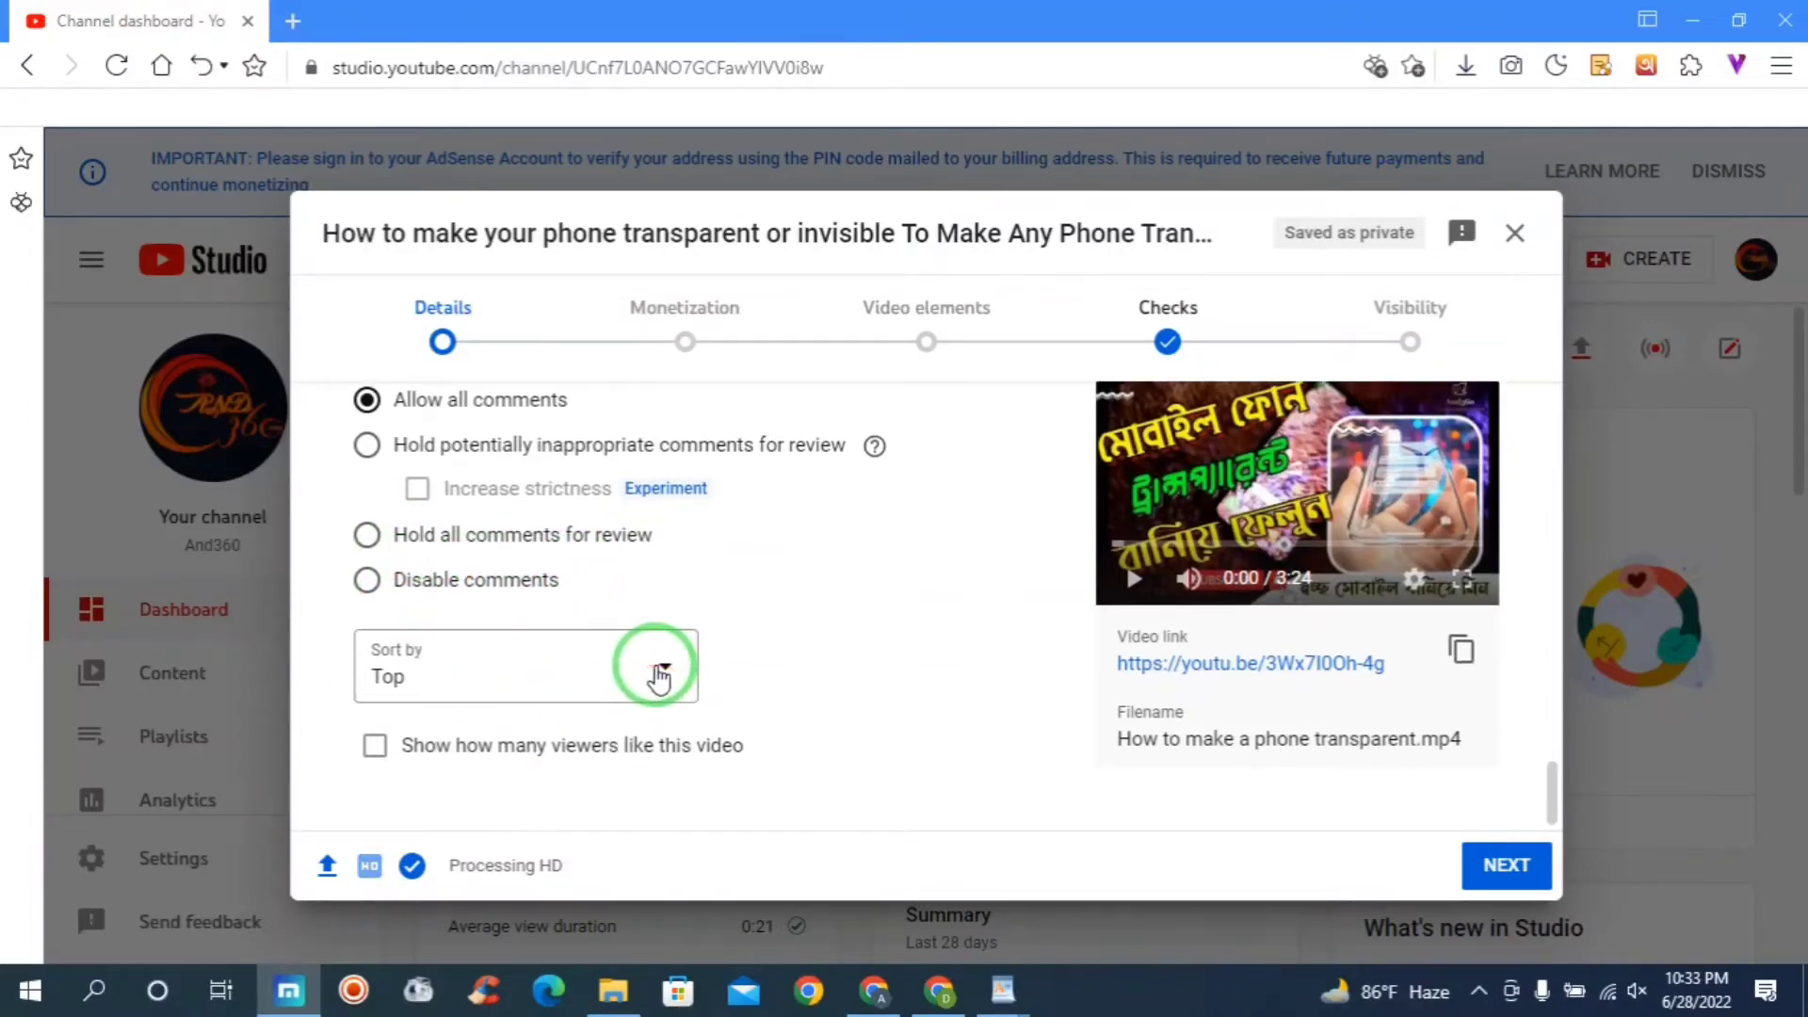
mouse_move(659, 678)
left_mouse_down()
mouse_move(444, 686)
mouse_move(666, 699)
left_mouse_up()
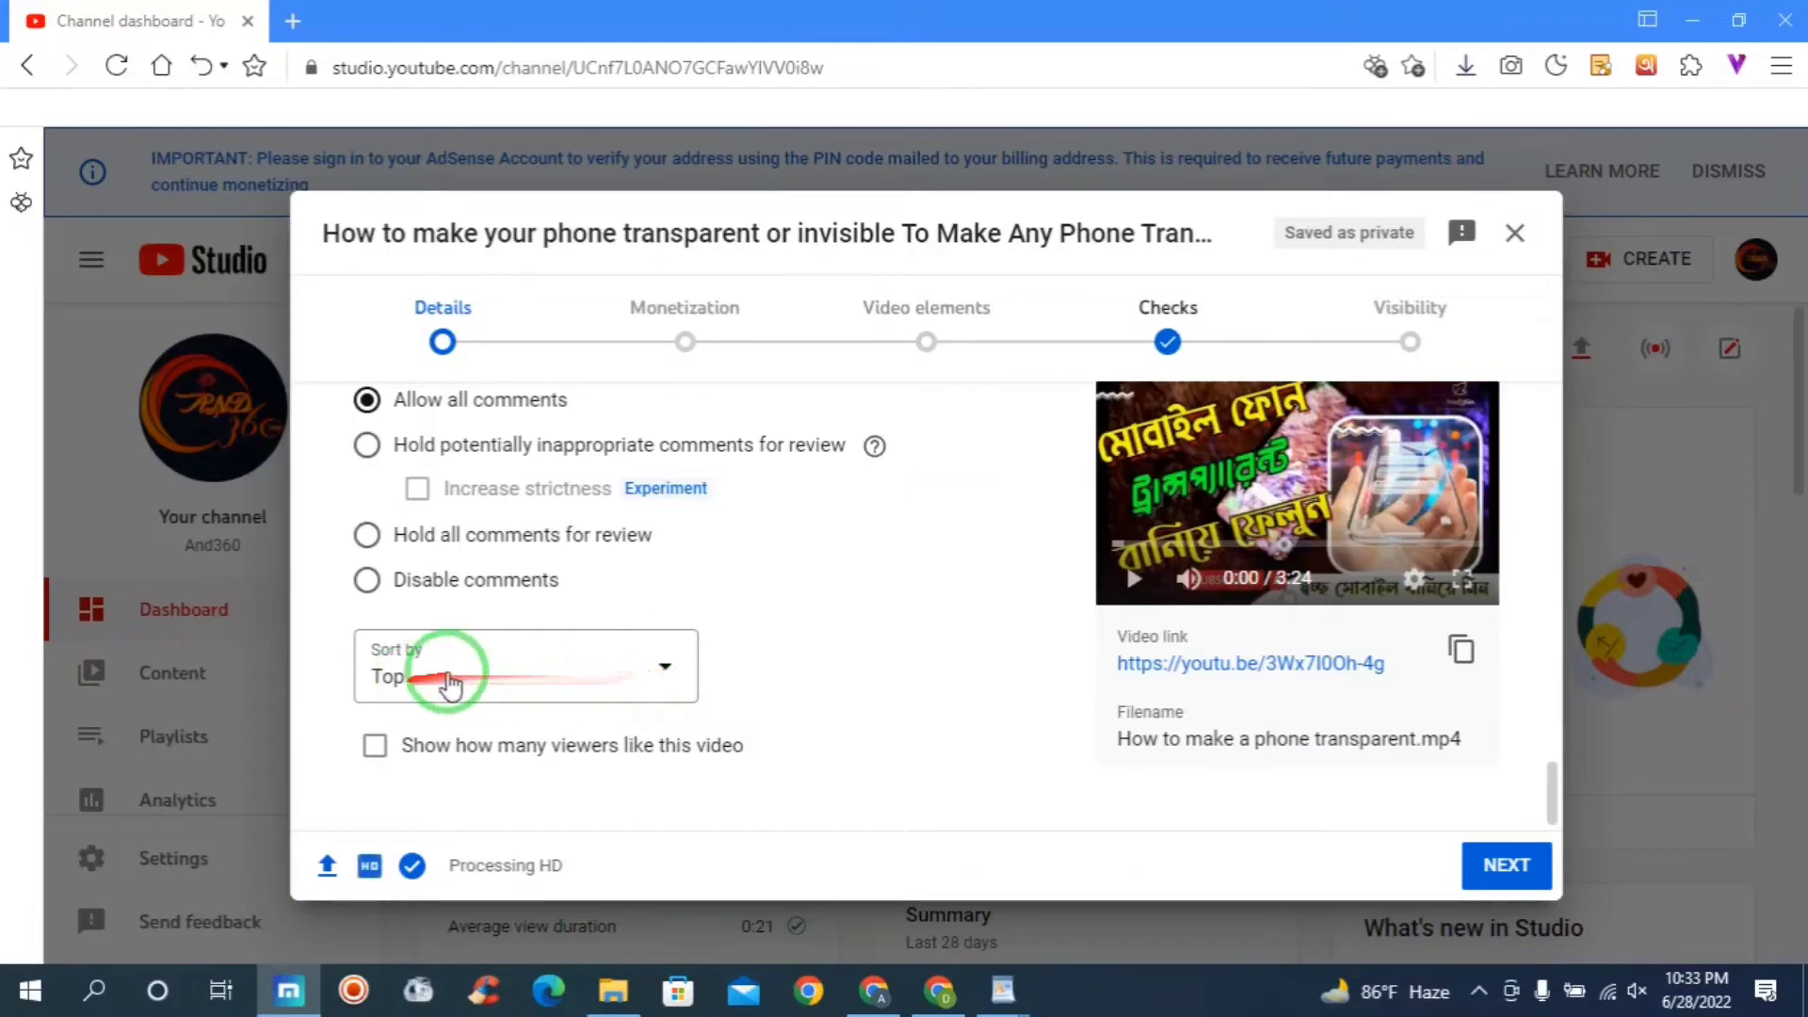
left_click(676, 671)
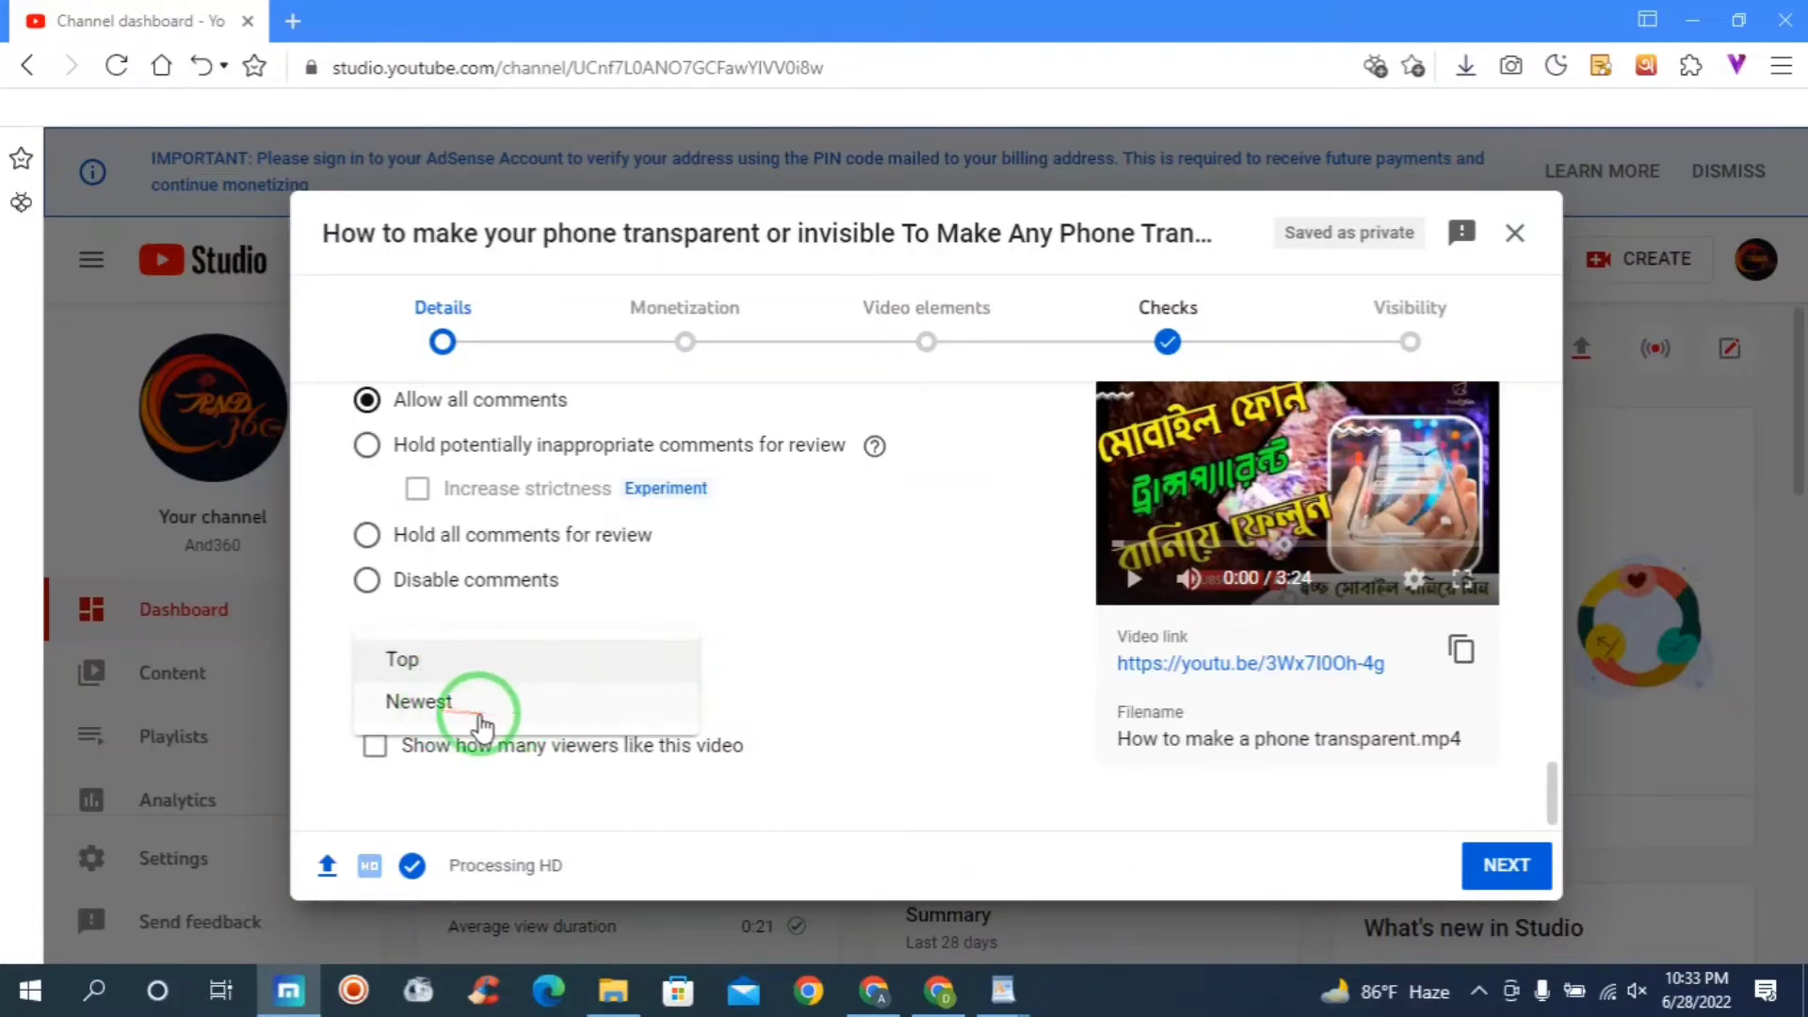
left_click(829, 683)
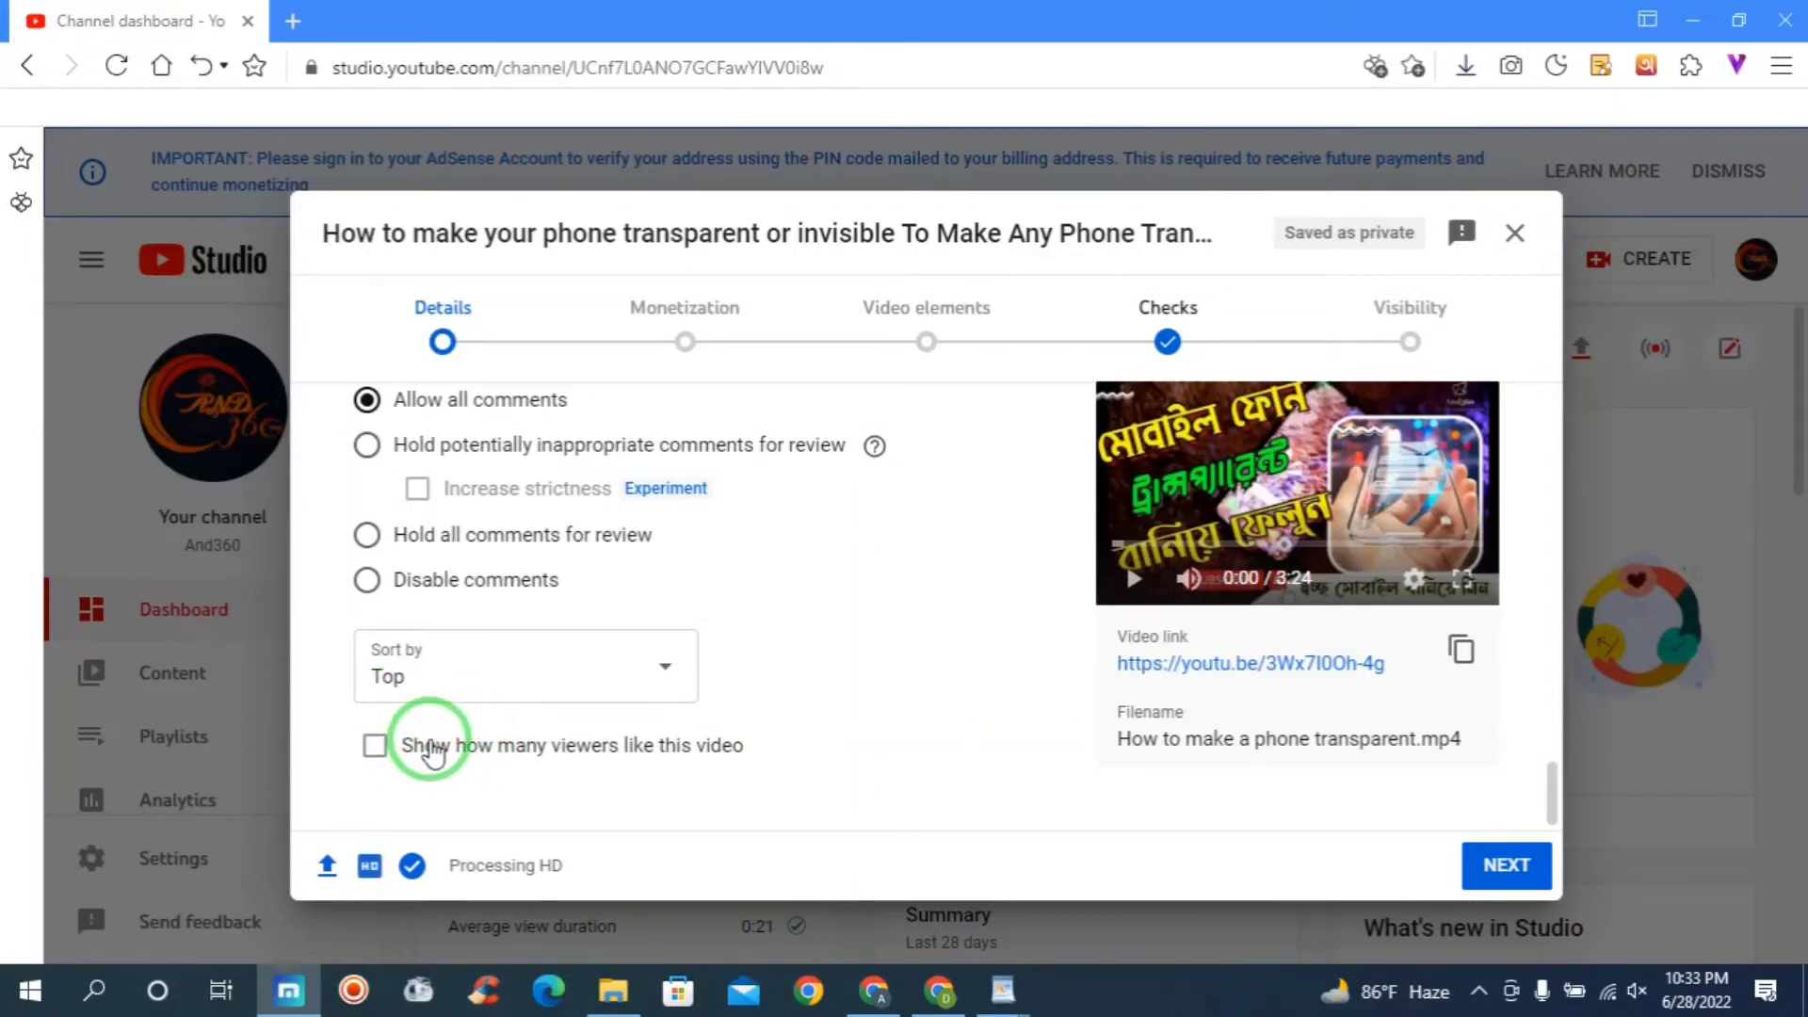
Go to the monetization stage of the upload and set monetization to On for the video.
scroll(613, 694, "up", 15)
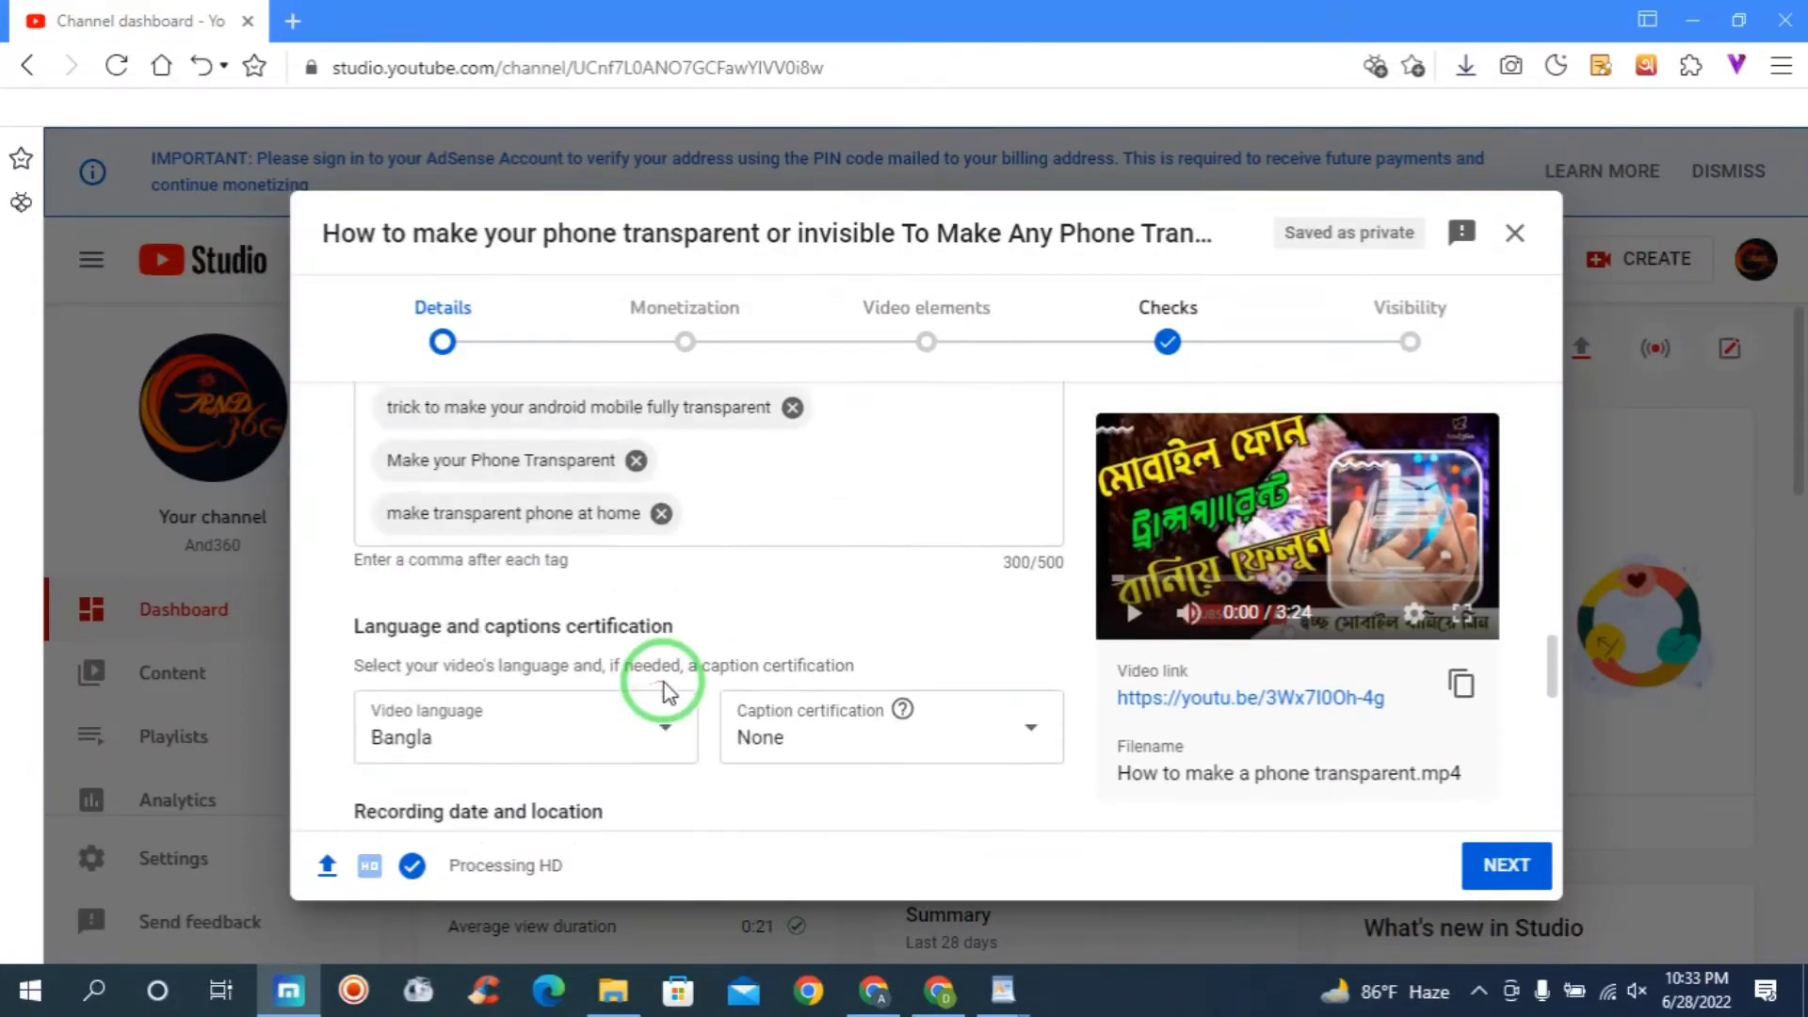
scroll(664, 687, "up", 10)
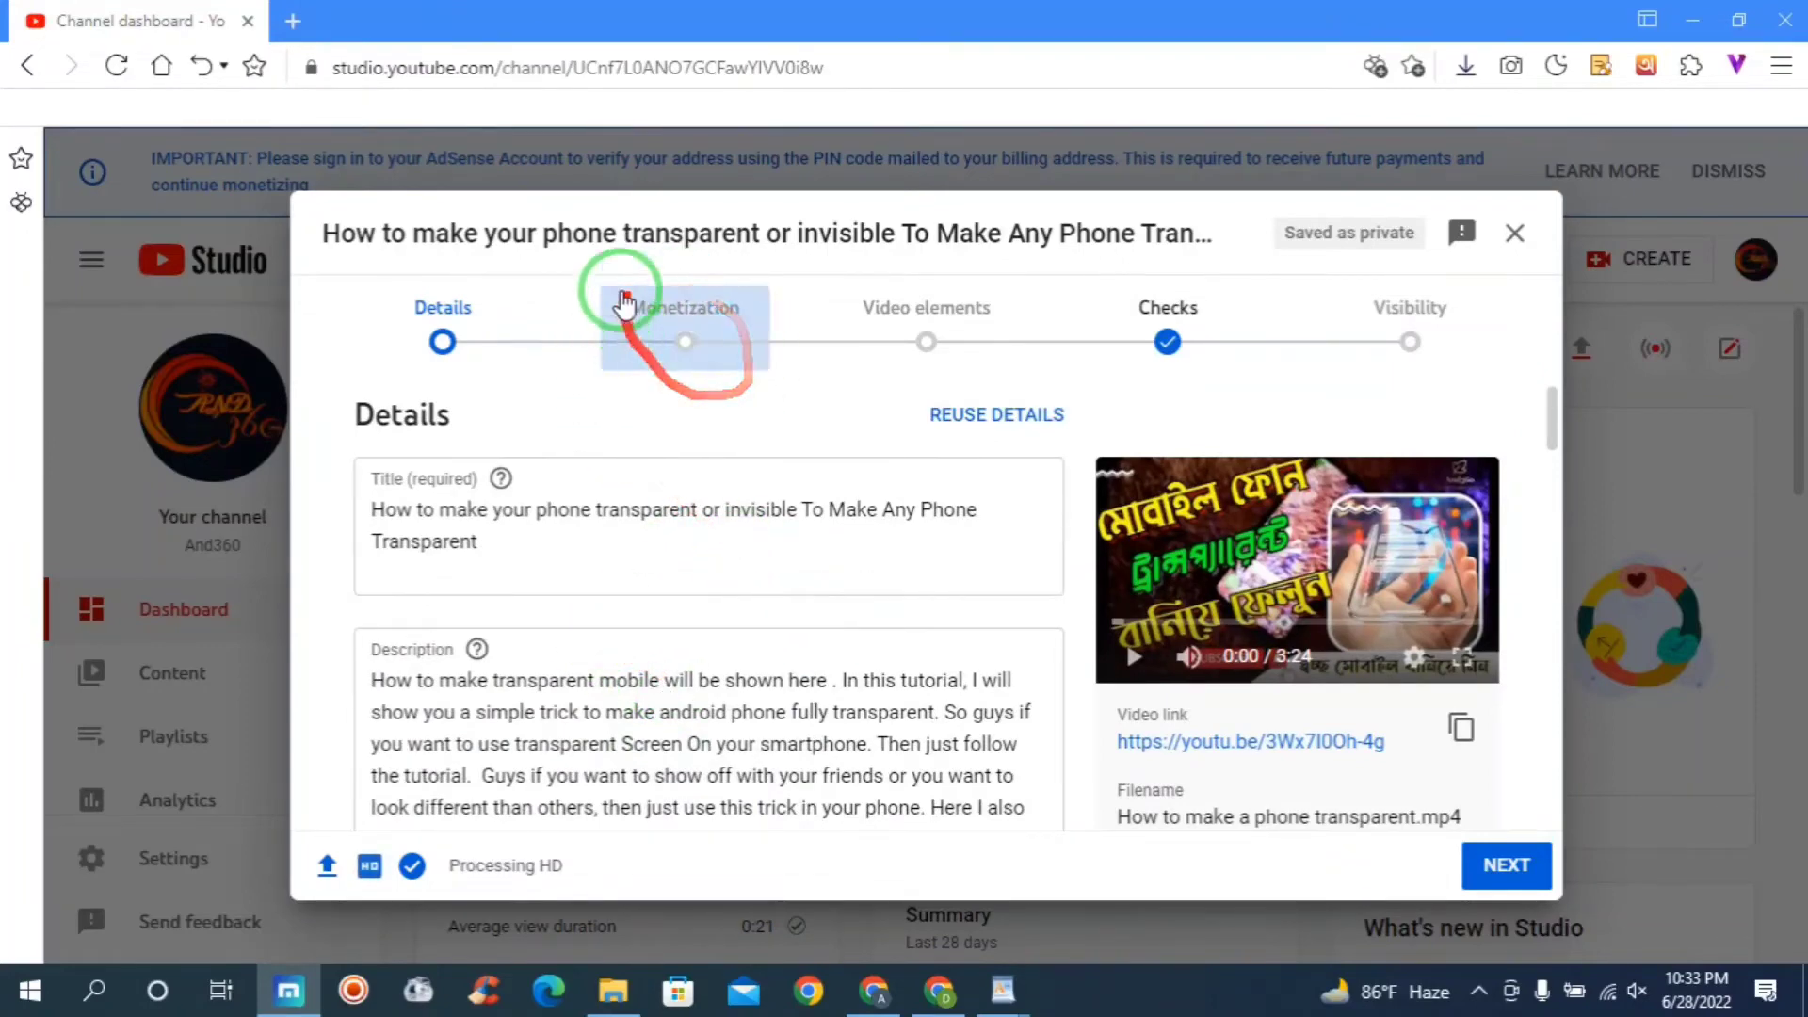
left_click(683, 347)
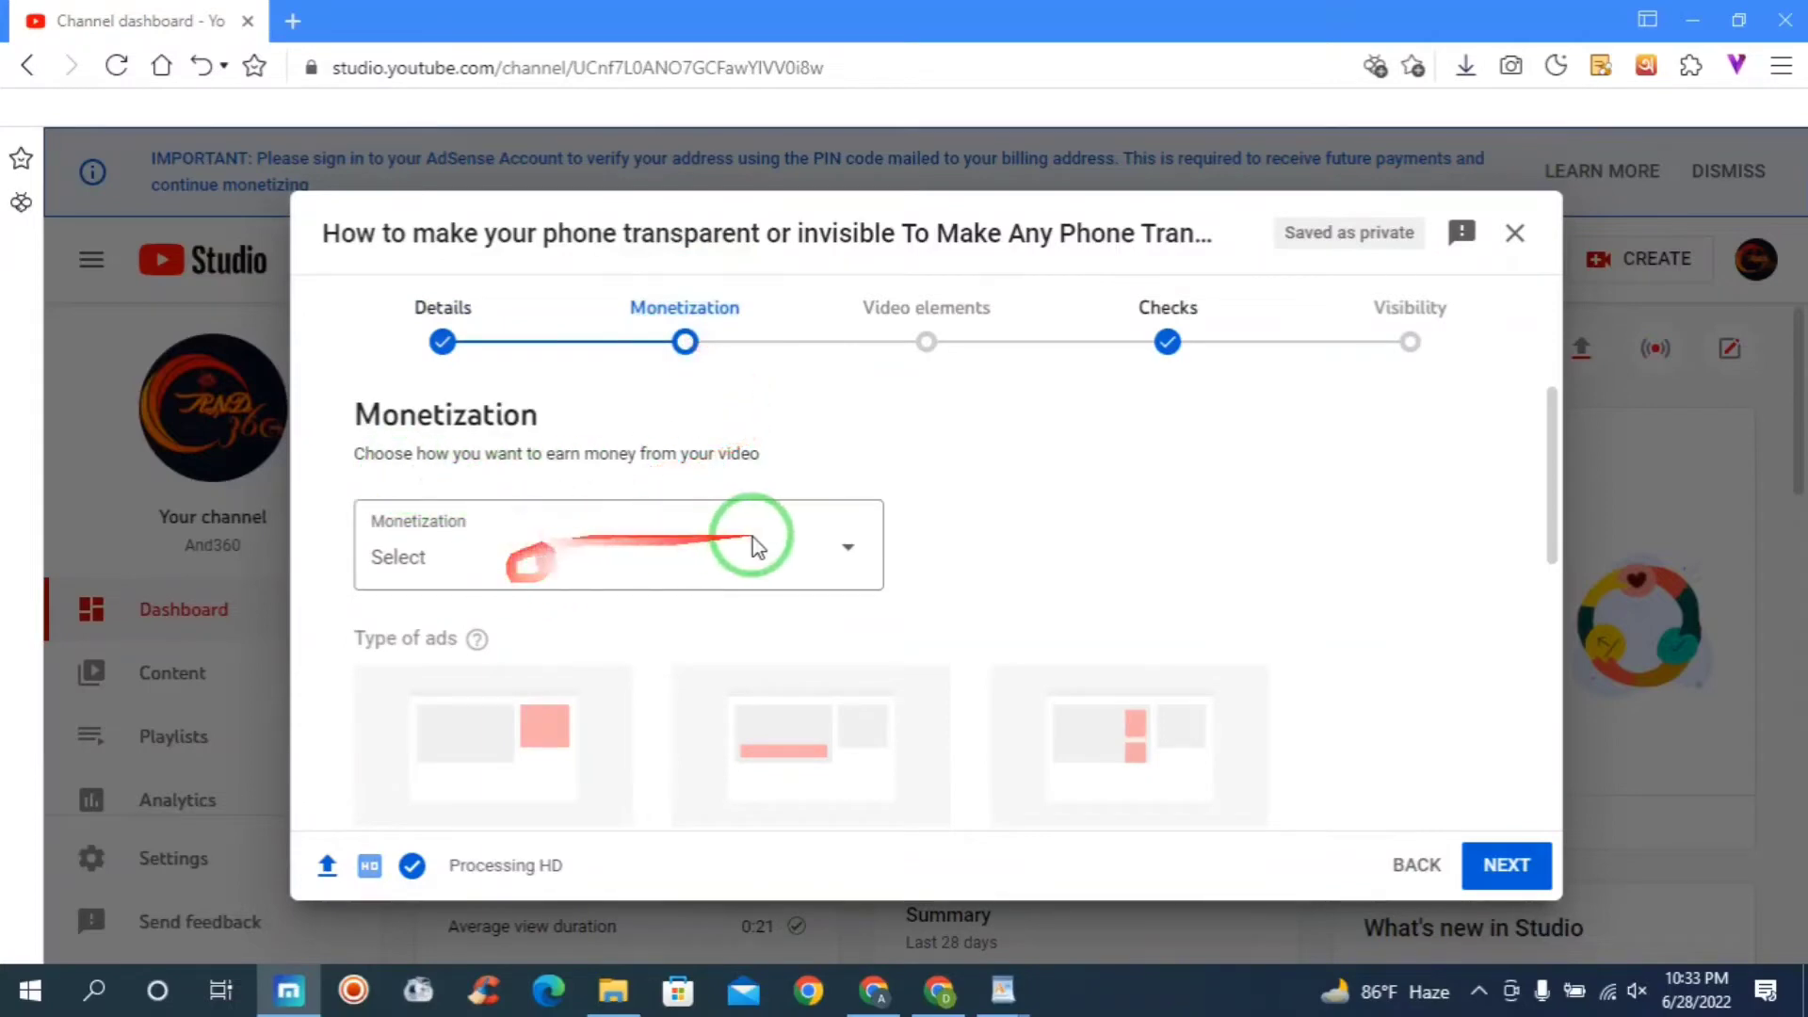
left_click(825, 563)
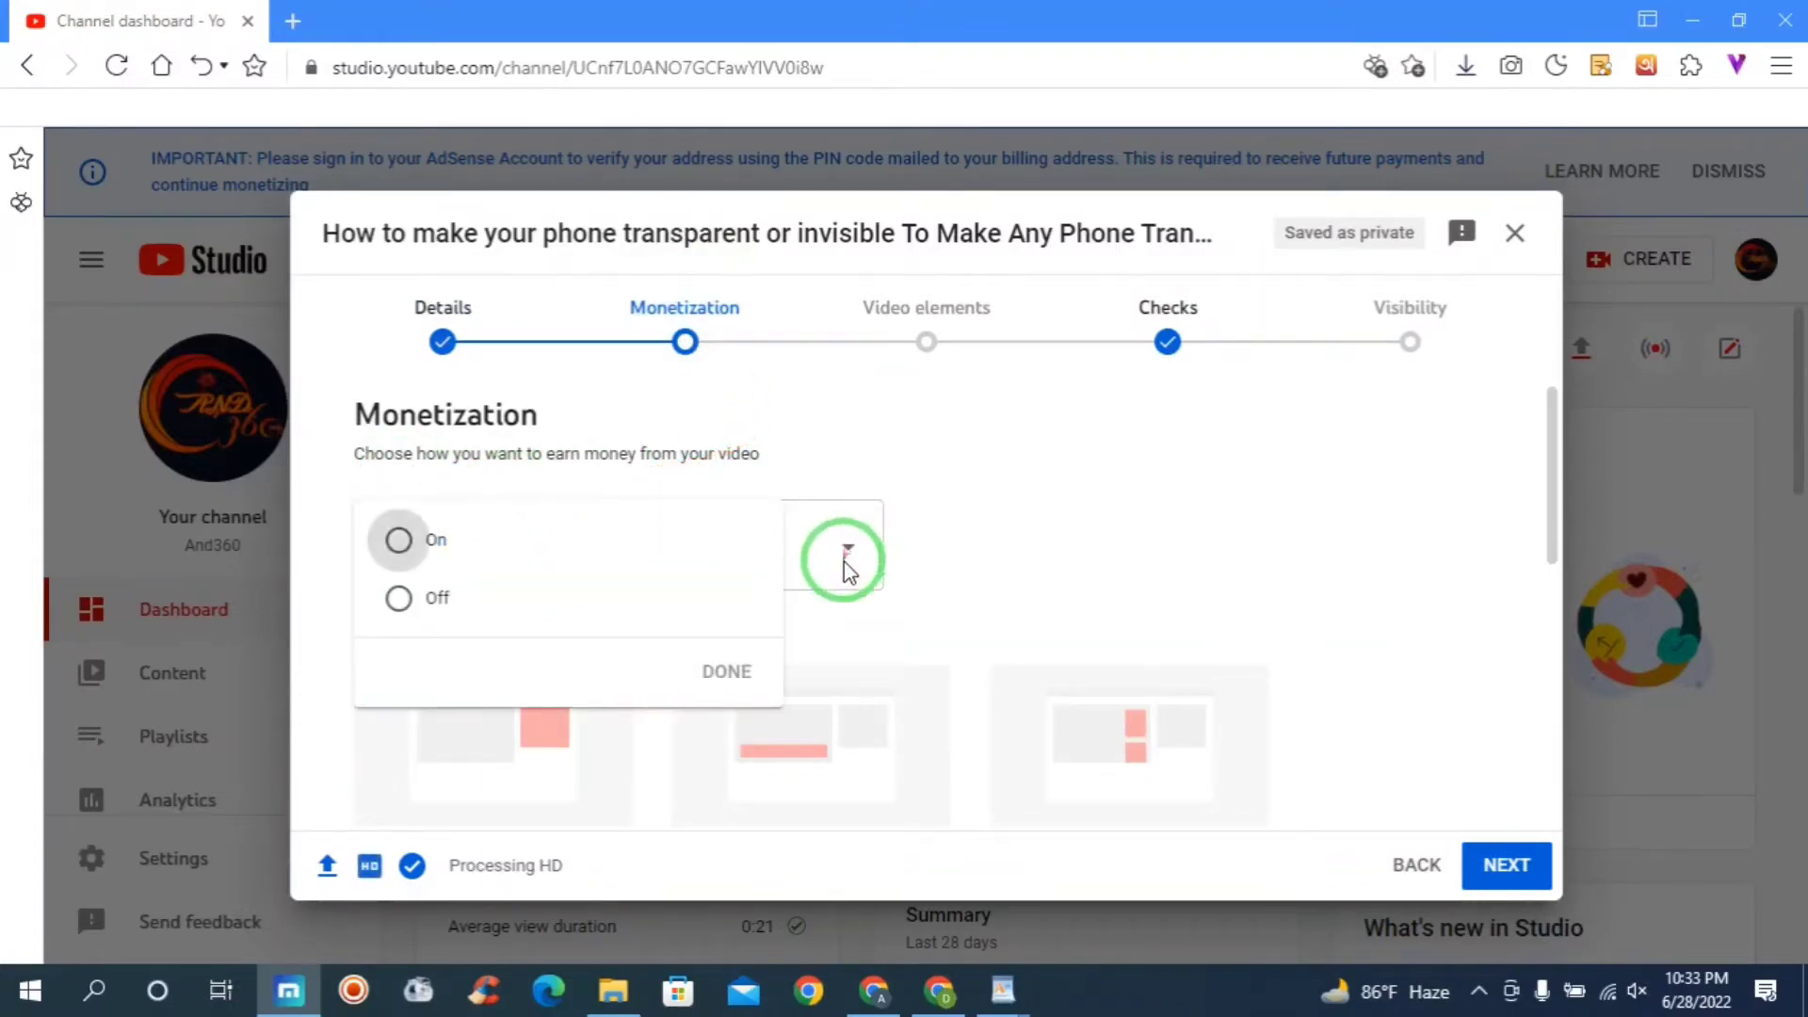
left_click(400, 538)
left_click(722, 670)
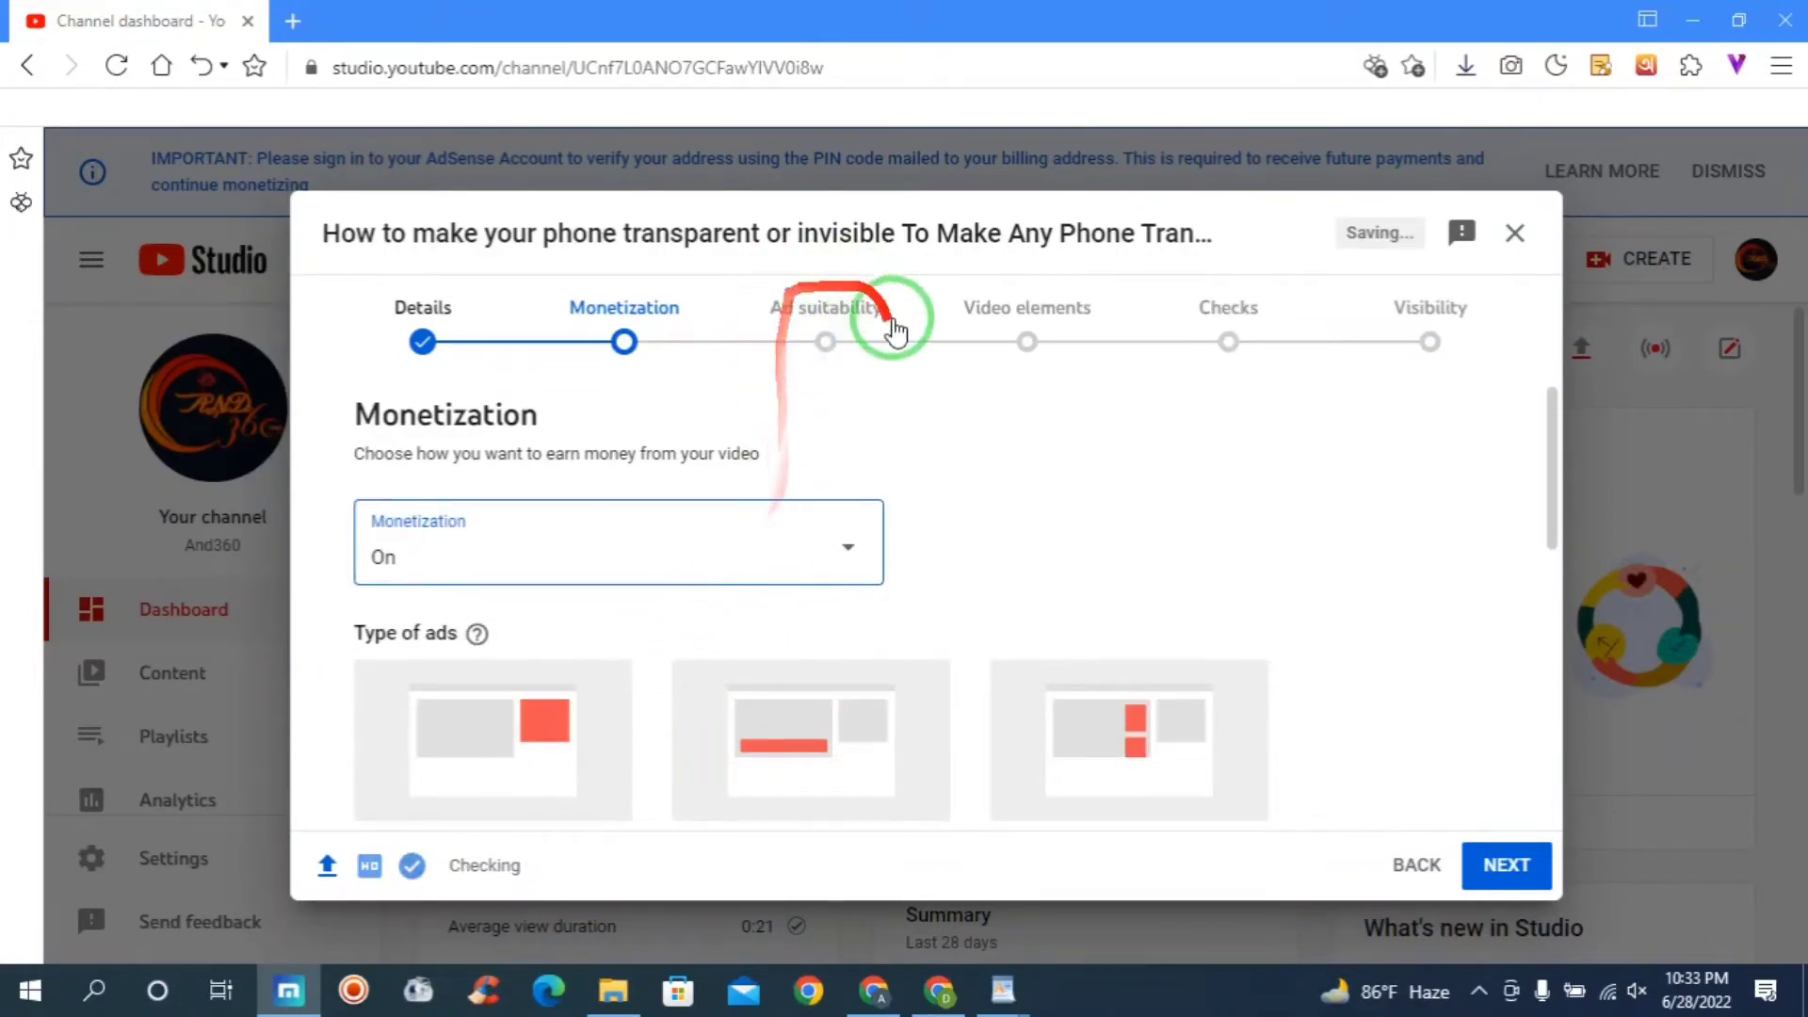
Submit the ad suitability rating with None of the above selected, and continue to the video elements stage.
left_click(818, 339)
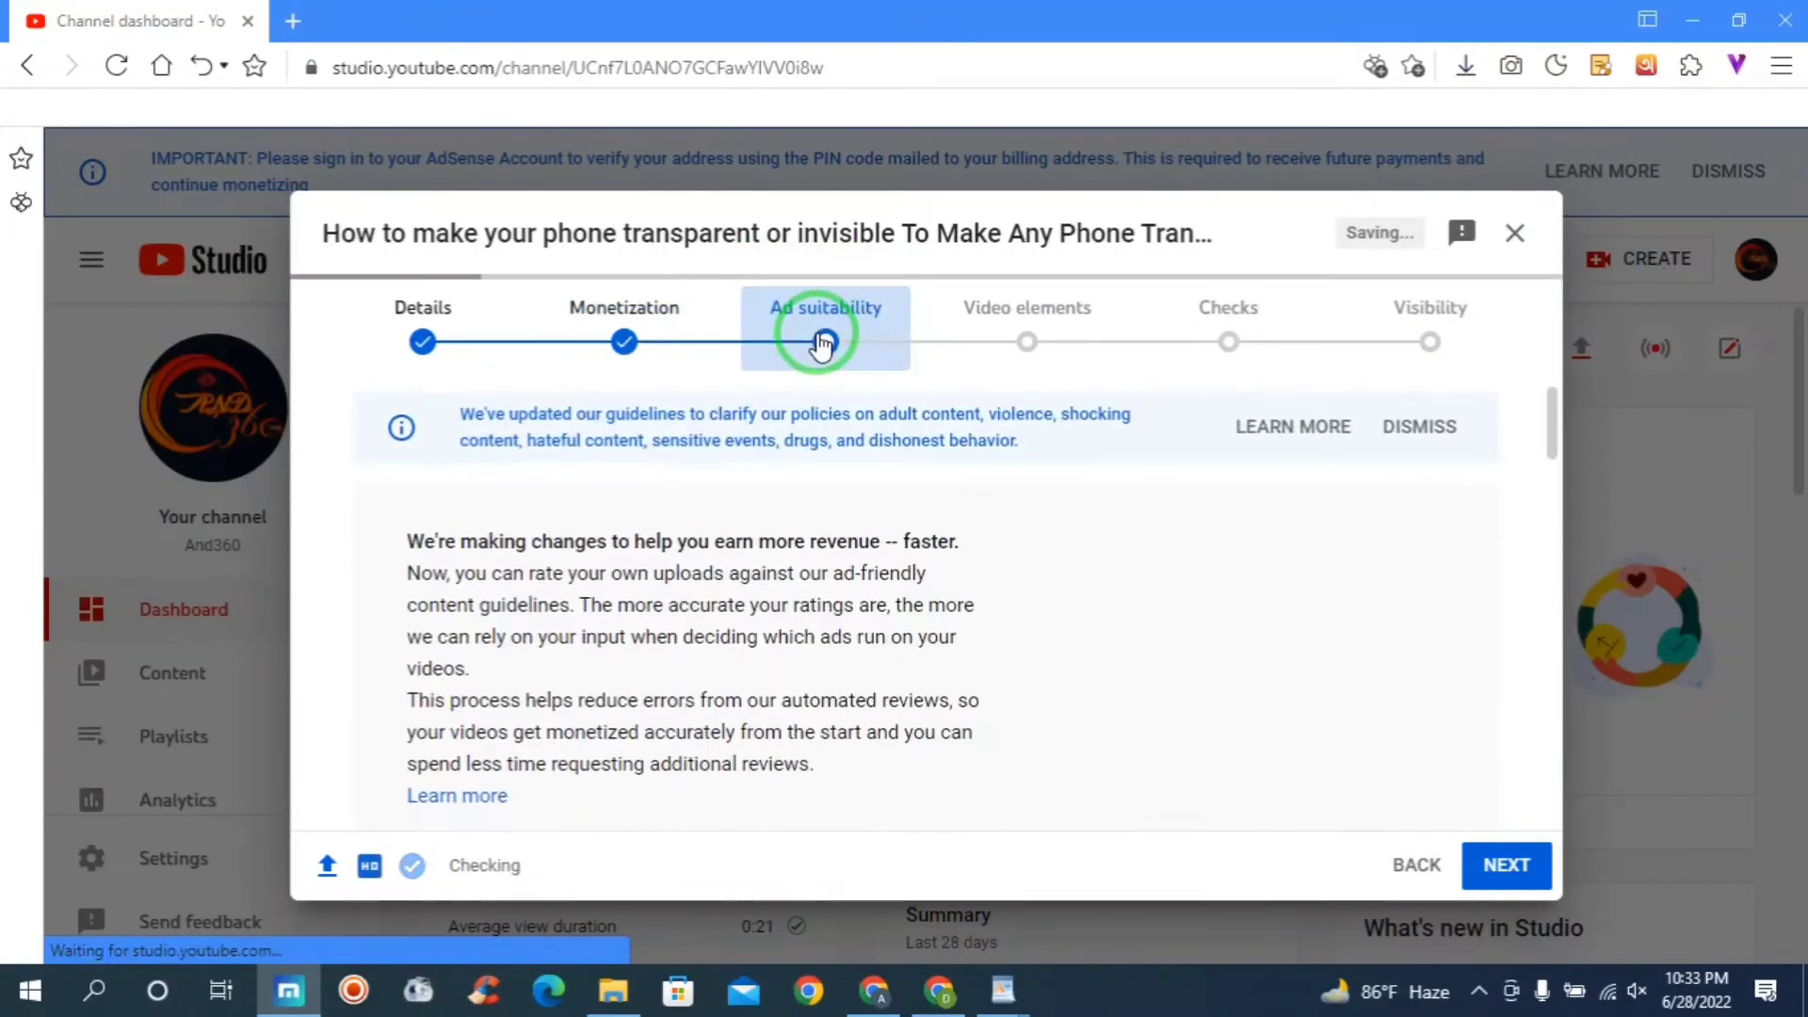
scroll(920, 512, "down", 4)
scroll(857, 542, "down", 10)
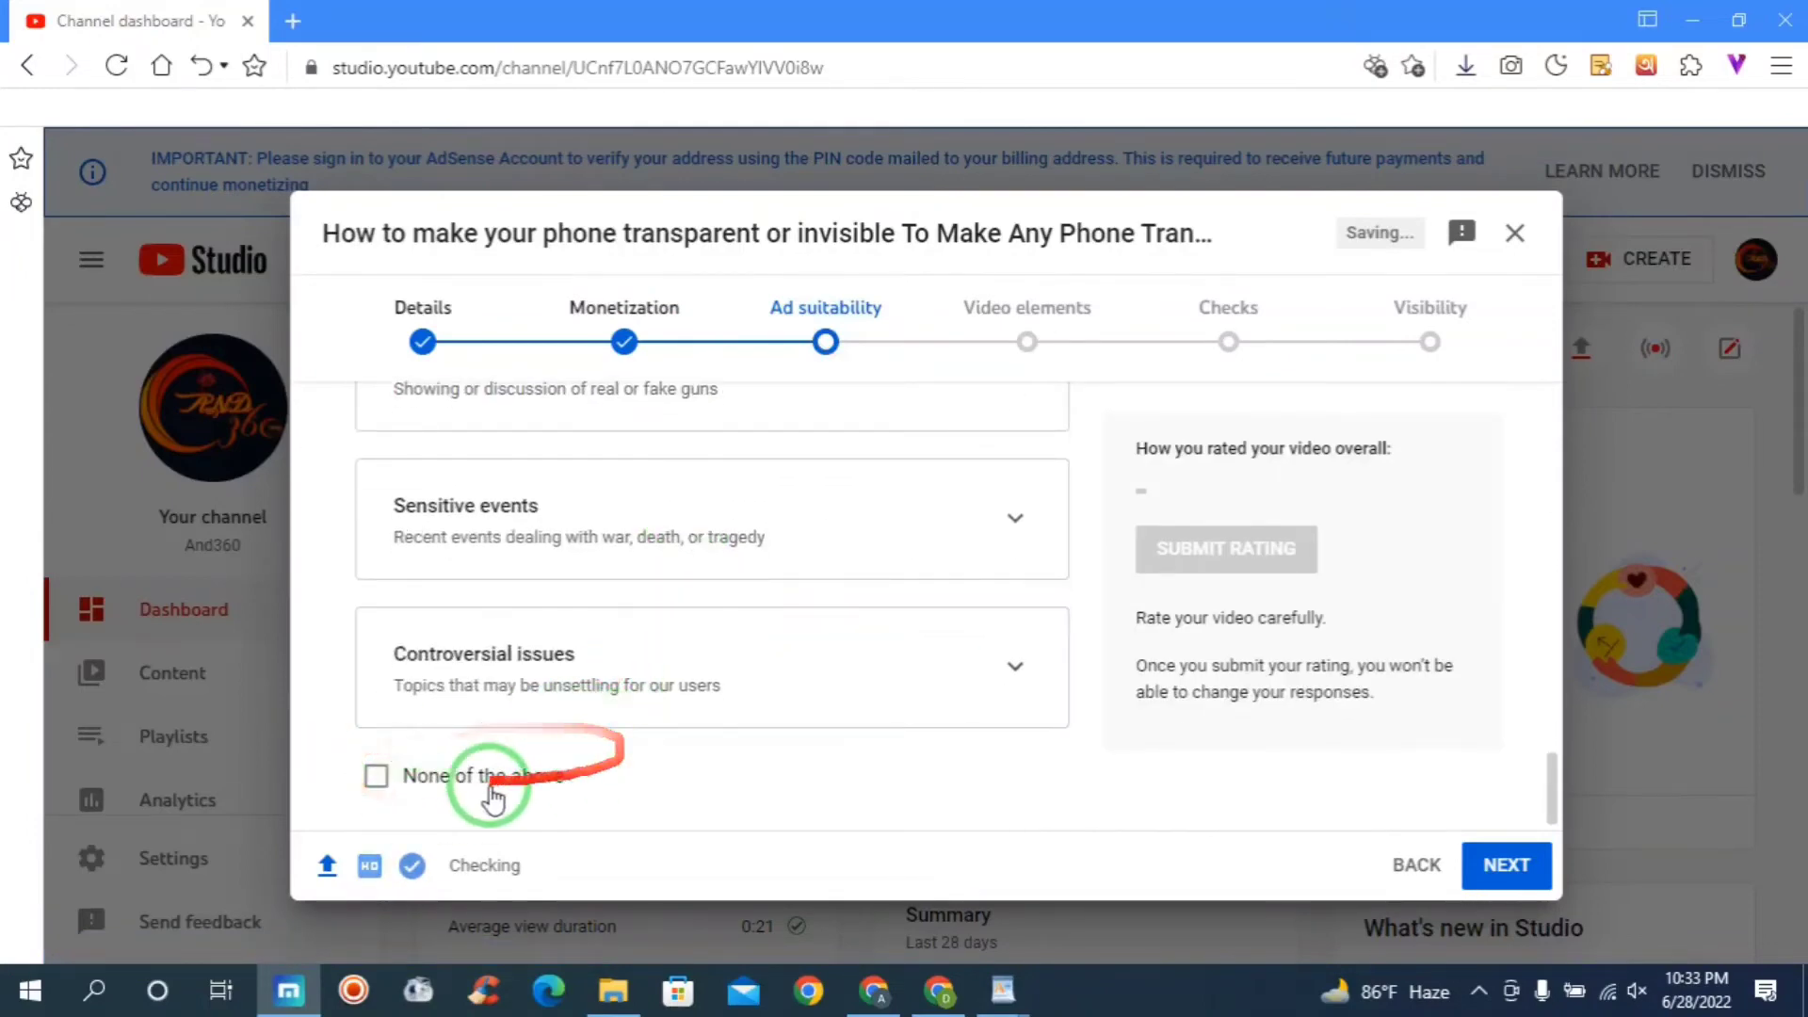
scroll(595, 677, "up", 4)
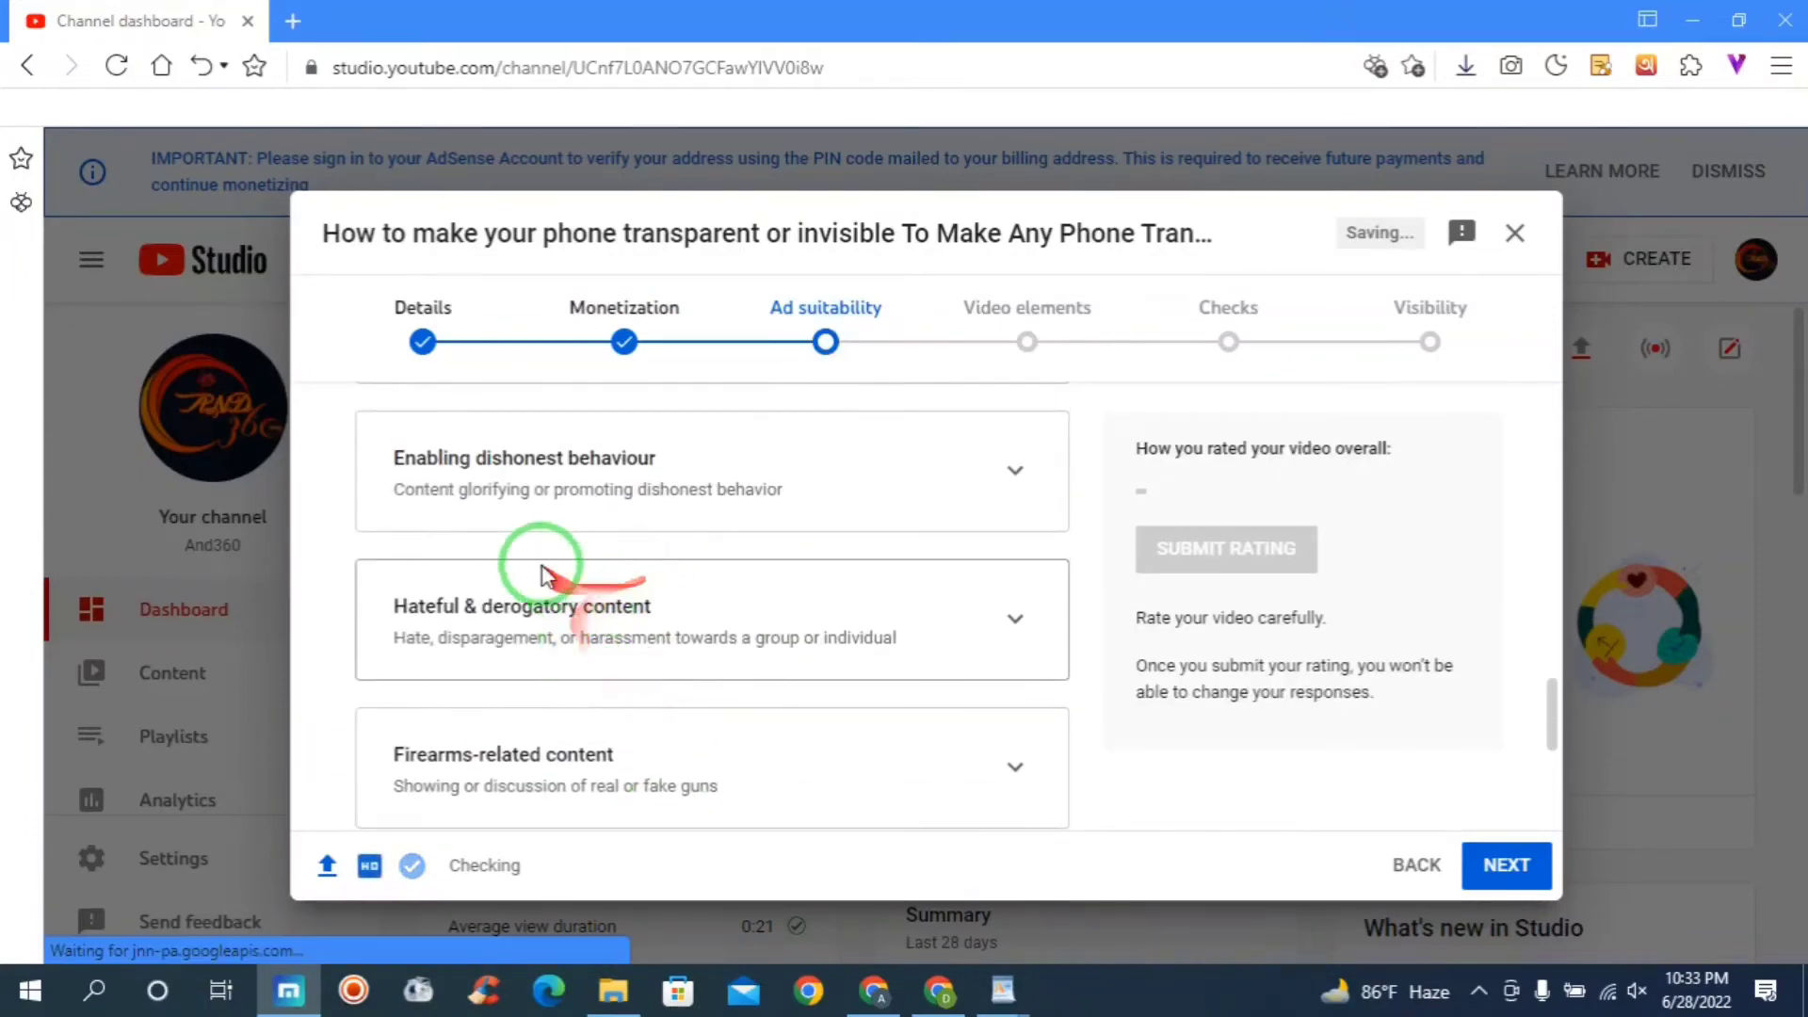
scroll(595, 678, "up", 8)
scroll(582, 674, "down", 10)
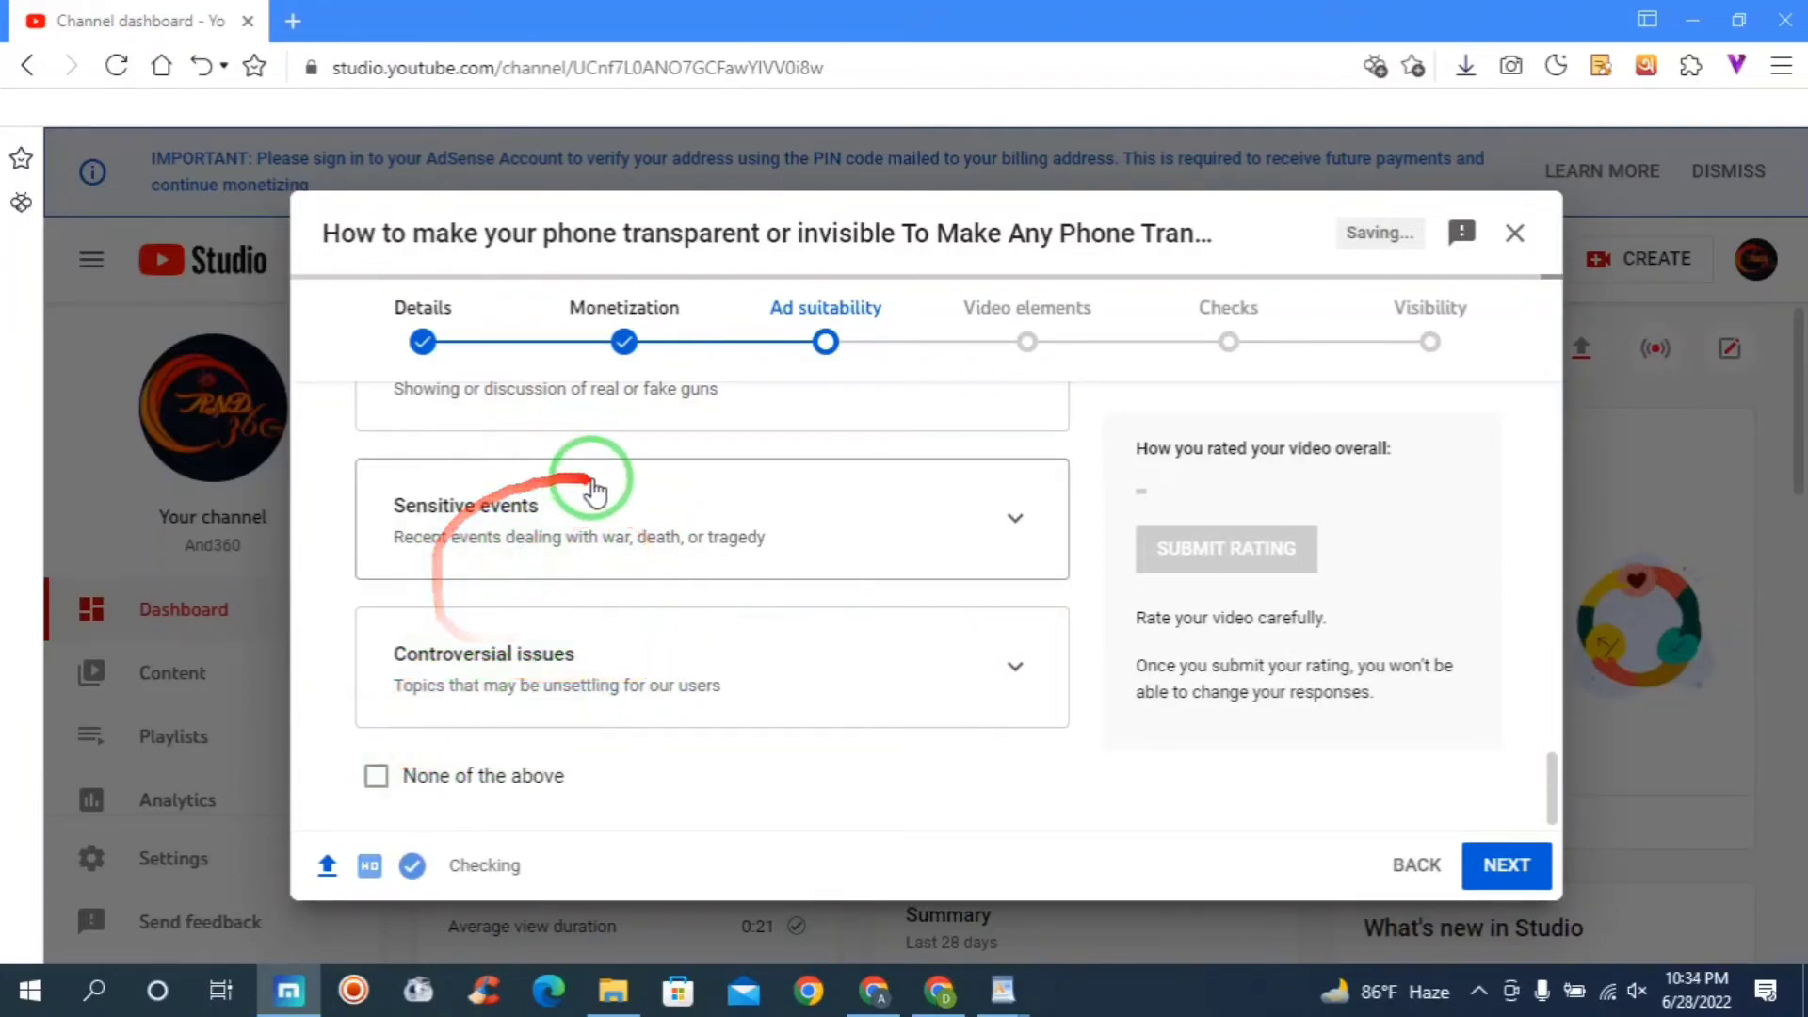
left_click(376, 786)
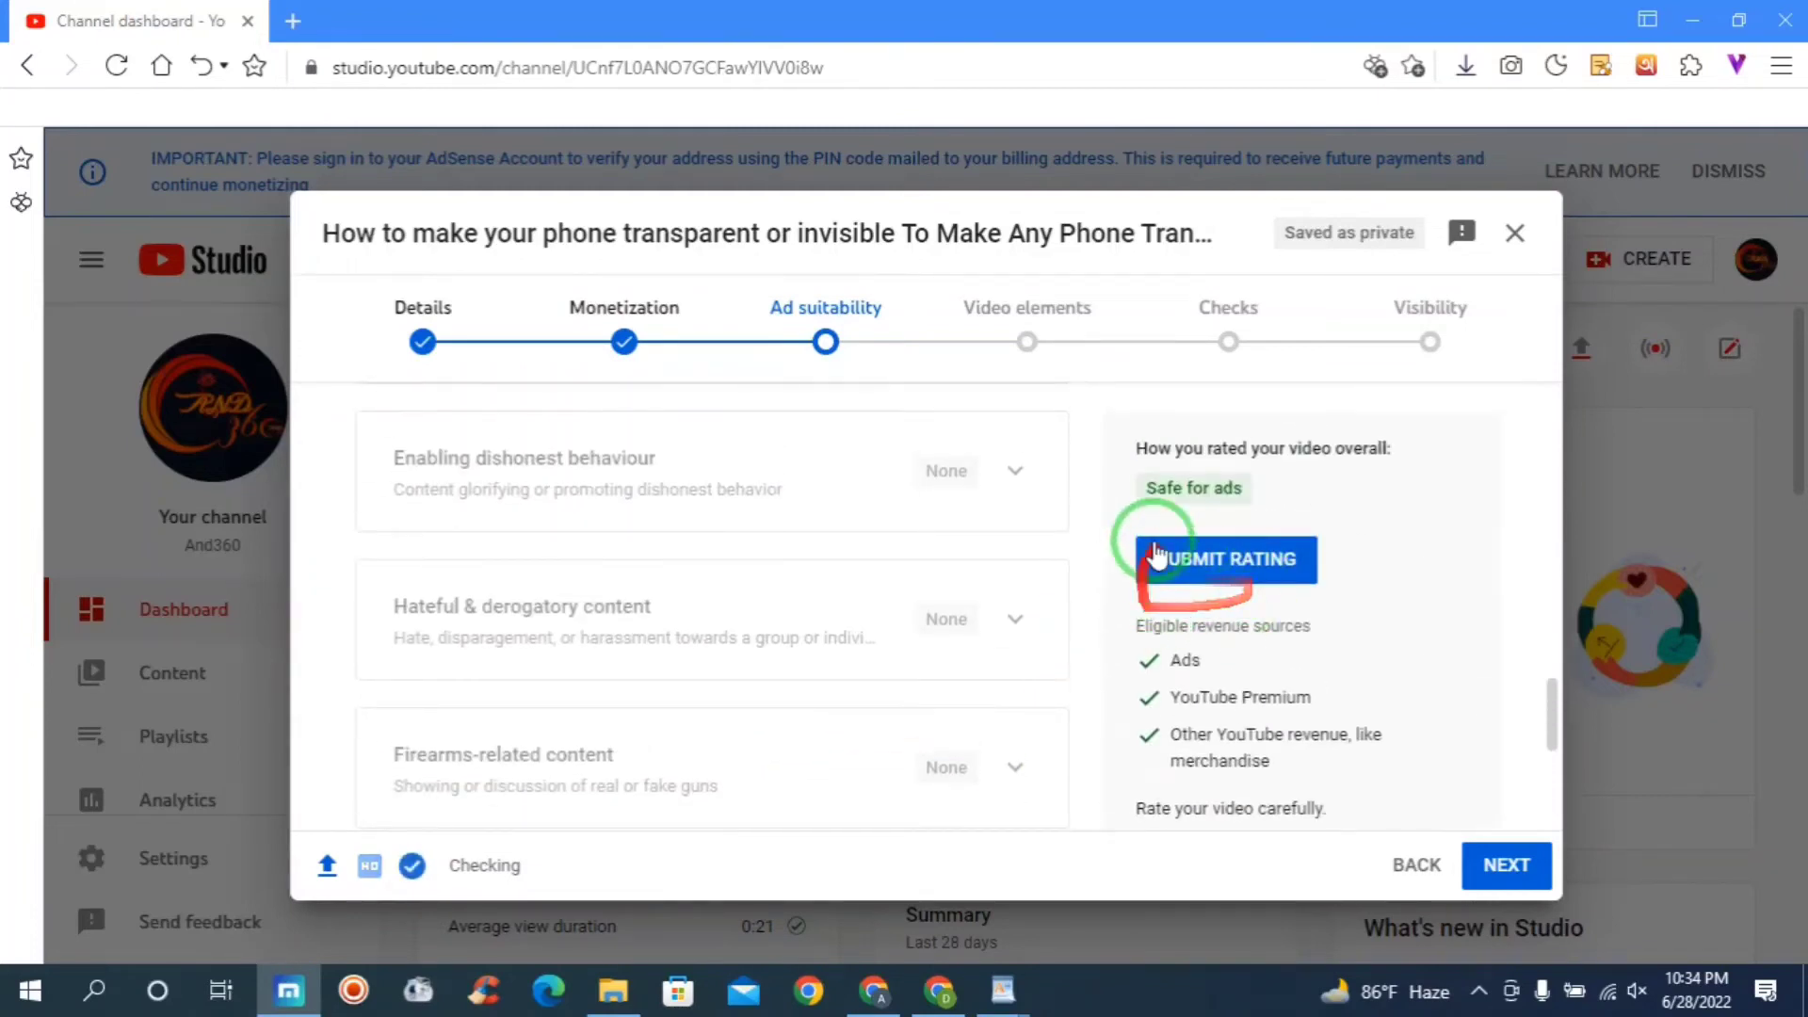
left_click(1219, 560)
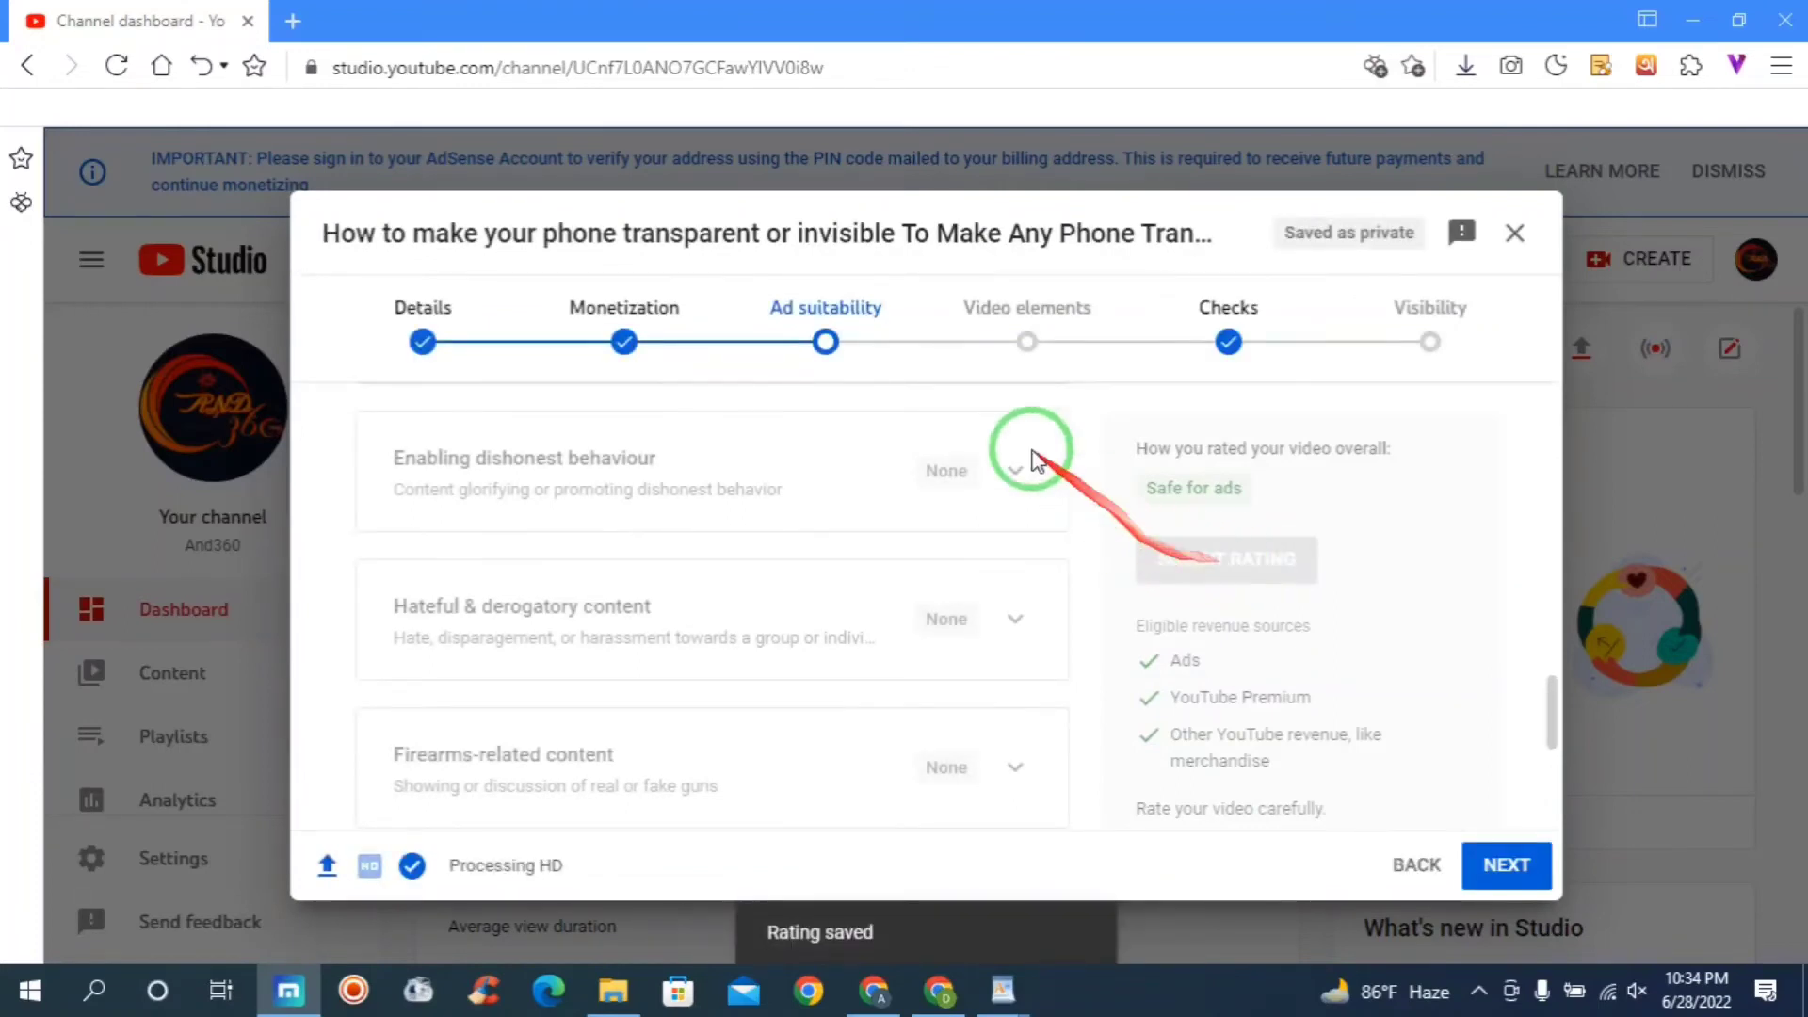
left_click(1026, 348)
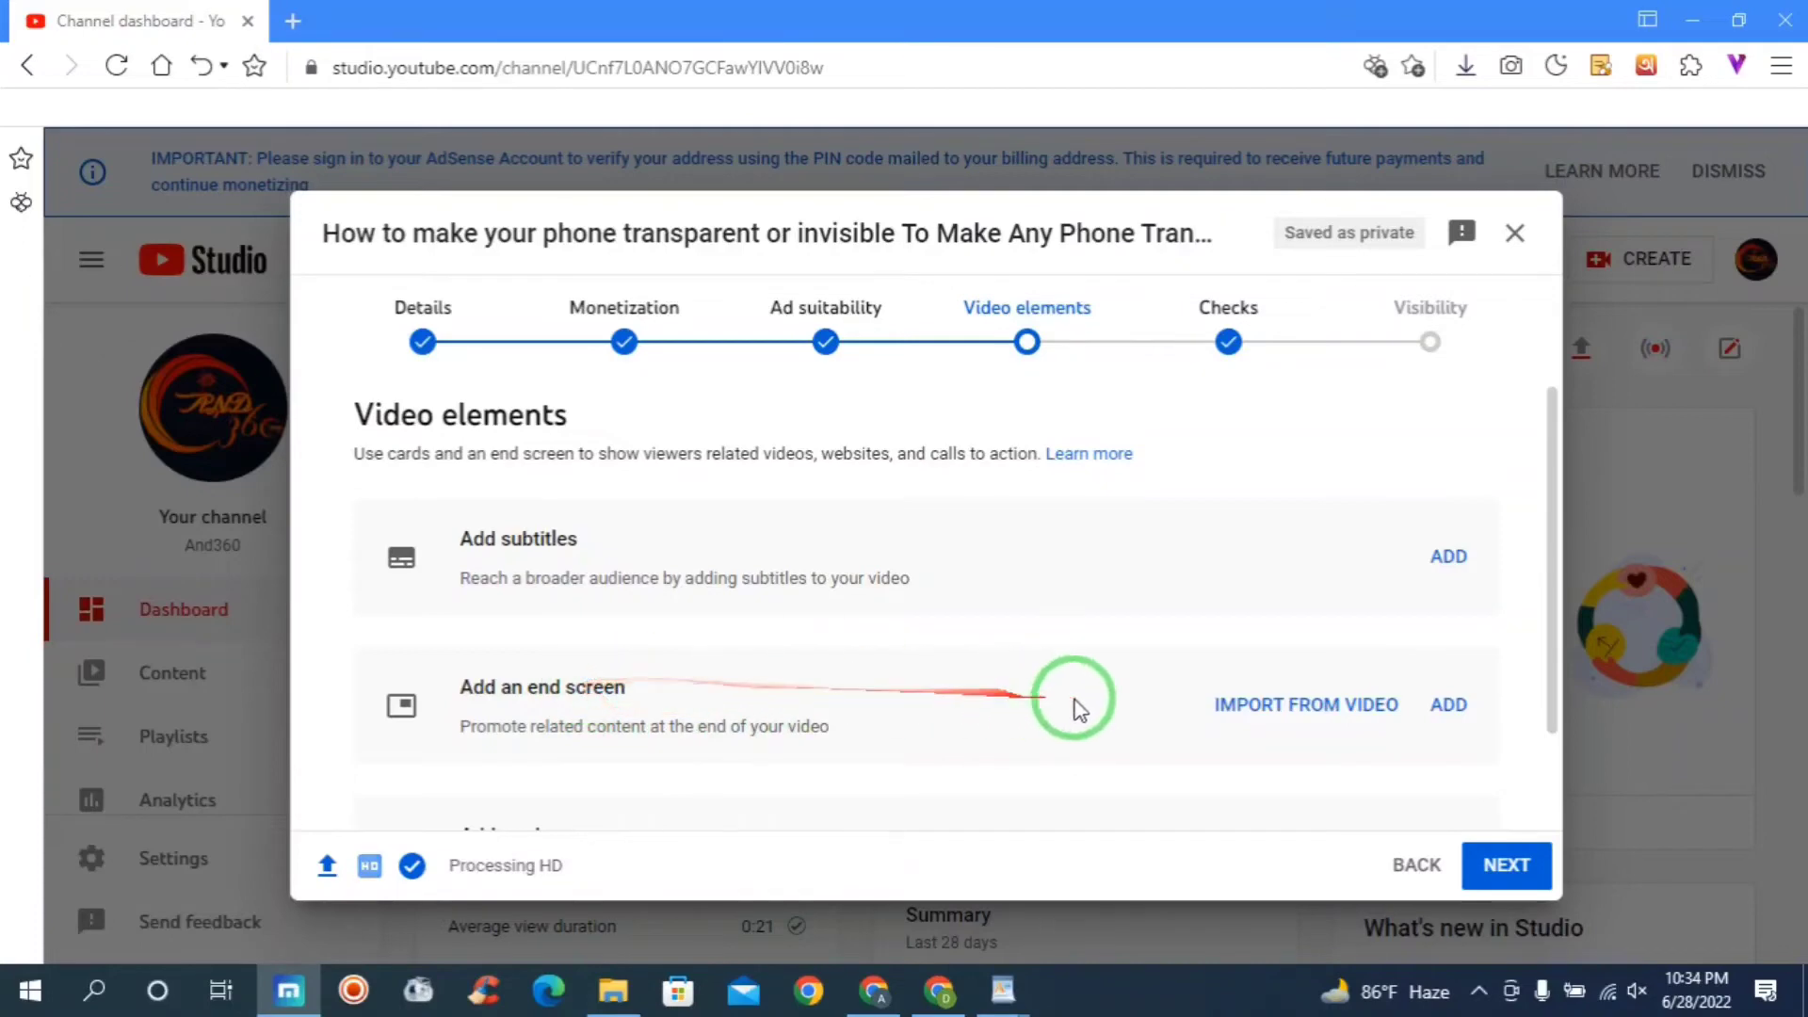
Add an end screen to the video by importing the layout from the latest video, and save it.
left_click(1448, 708)
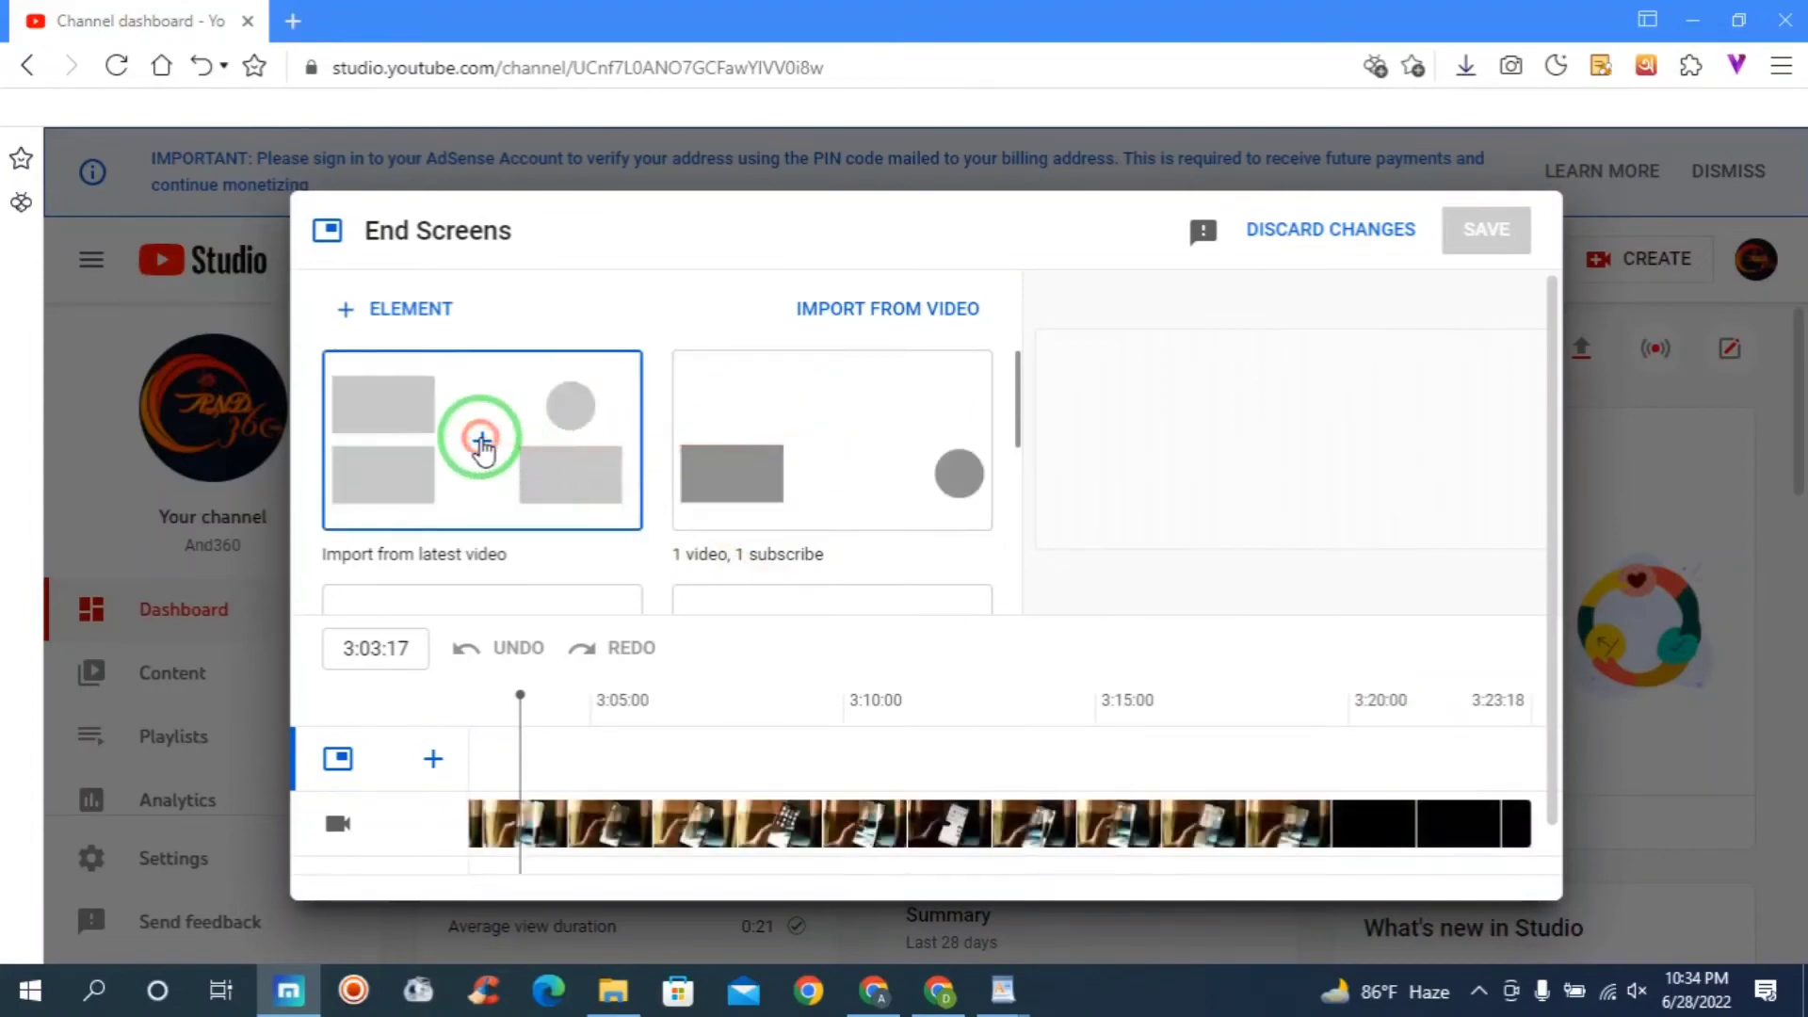
left_click(482, 443)
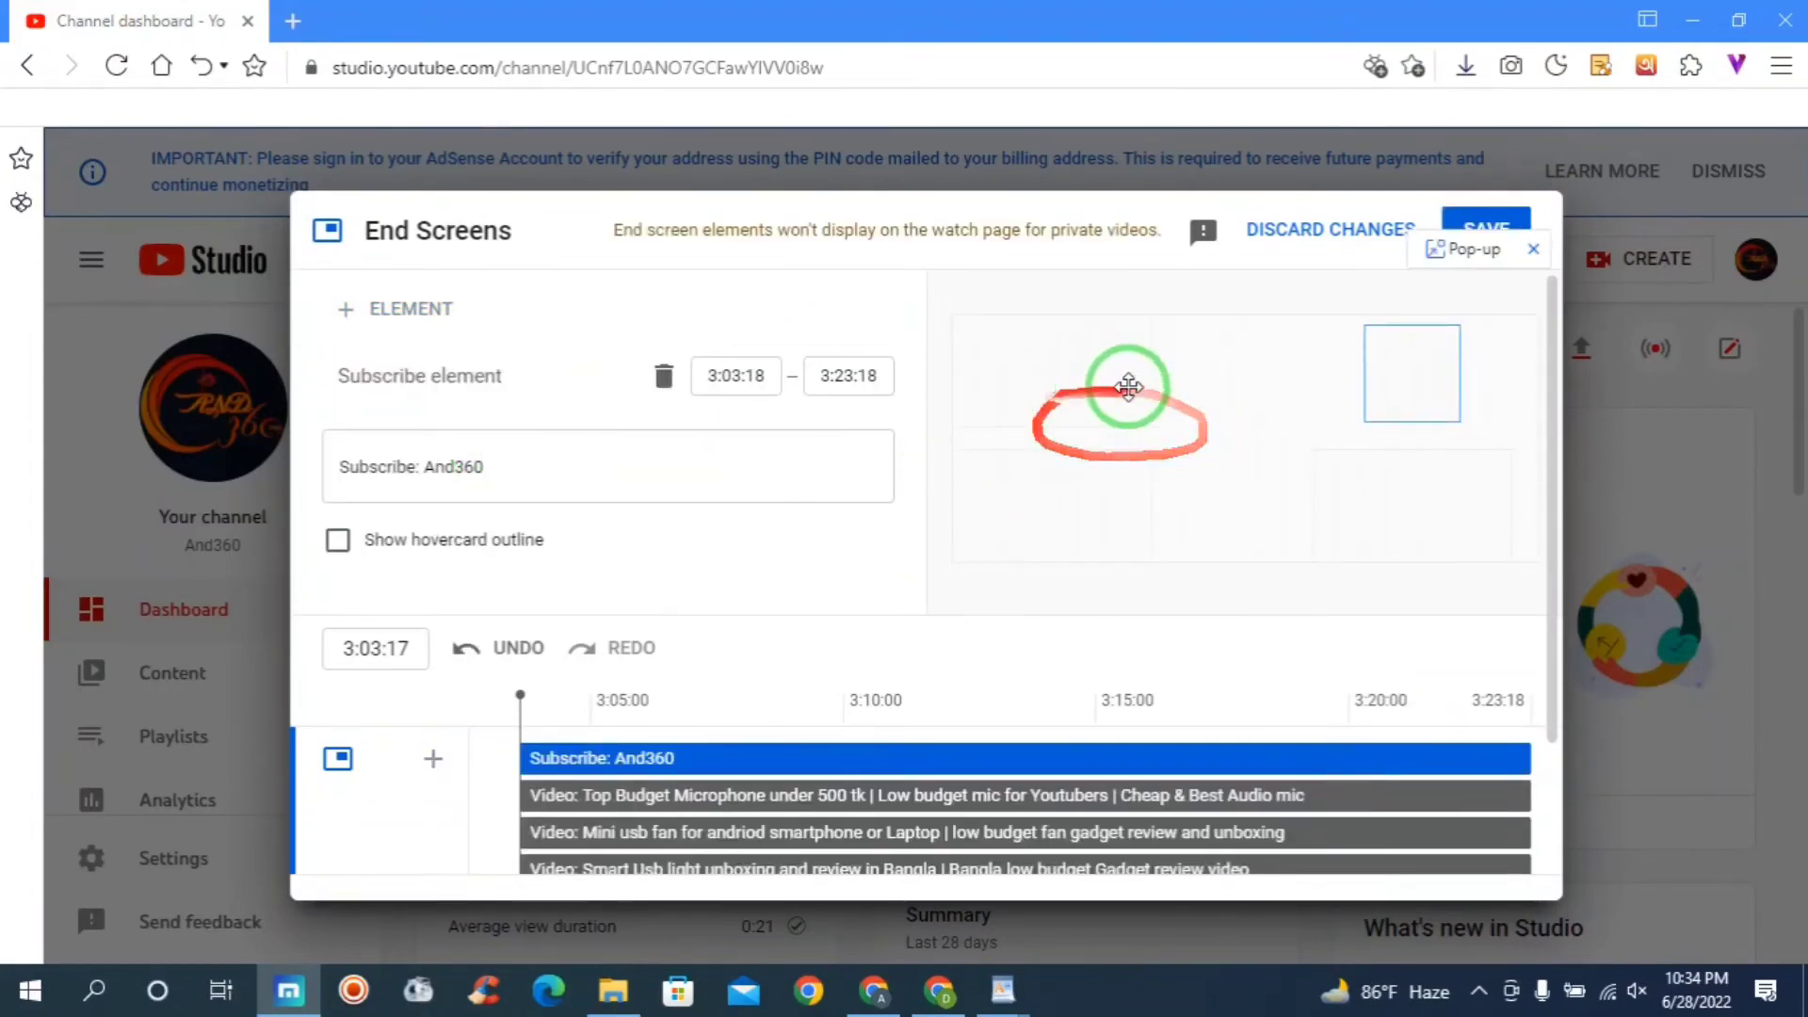
left_click(1058, 392)
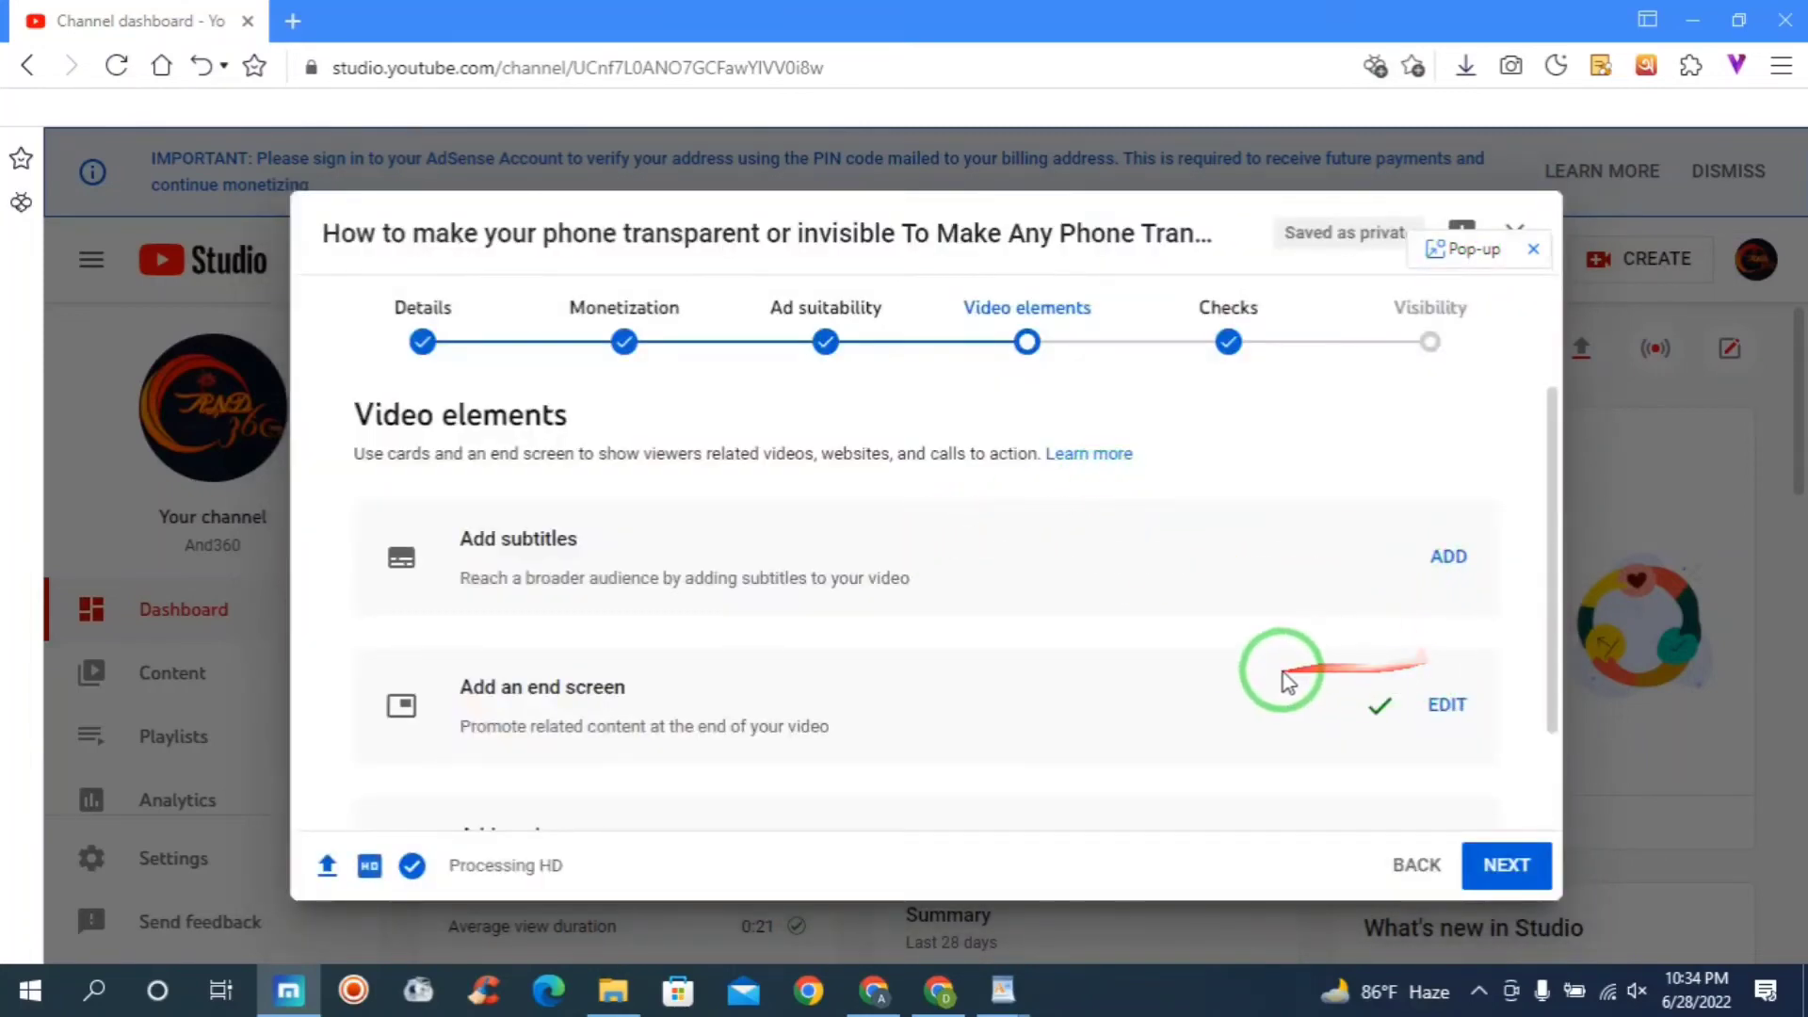
Look over the subtitles, end screen and cards options, and go to the Visibility stage of the upload.
scroll(1282, 629, "down", 2)
scroll(1286, 617, "up", 2)
scroll(1309, 513, "down", 2)
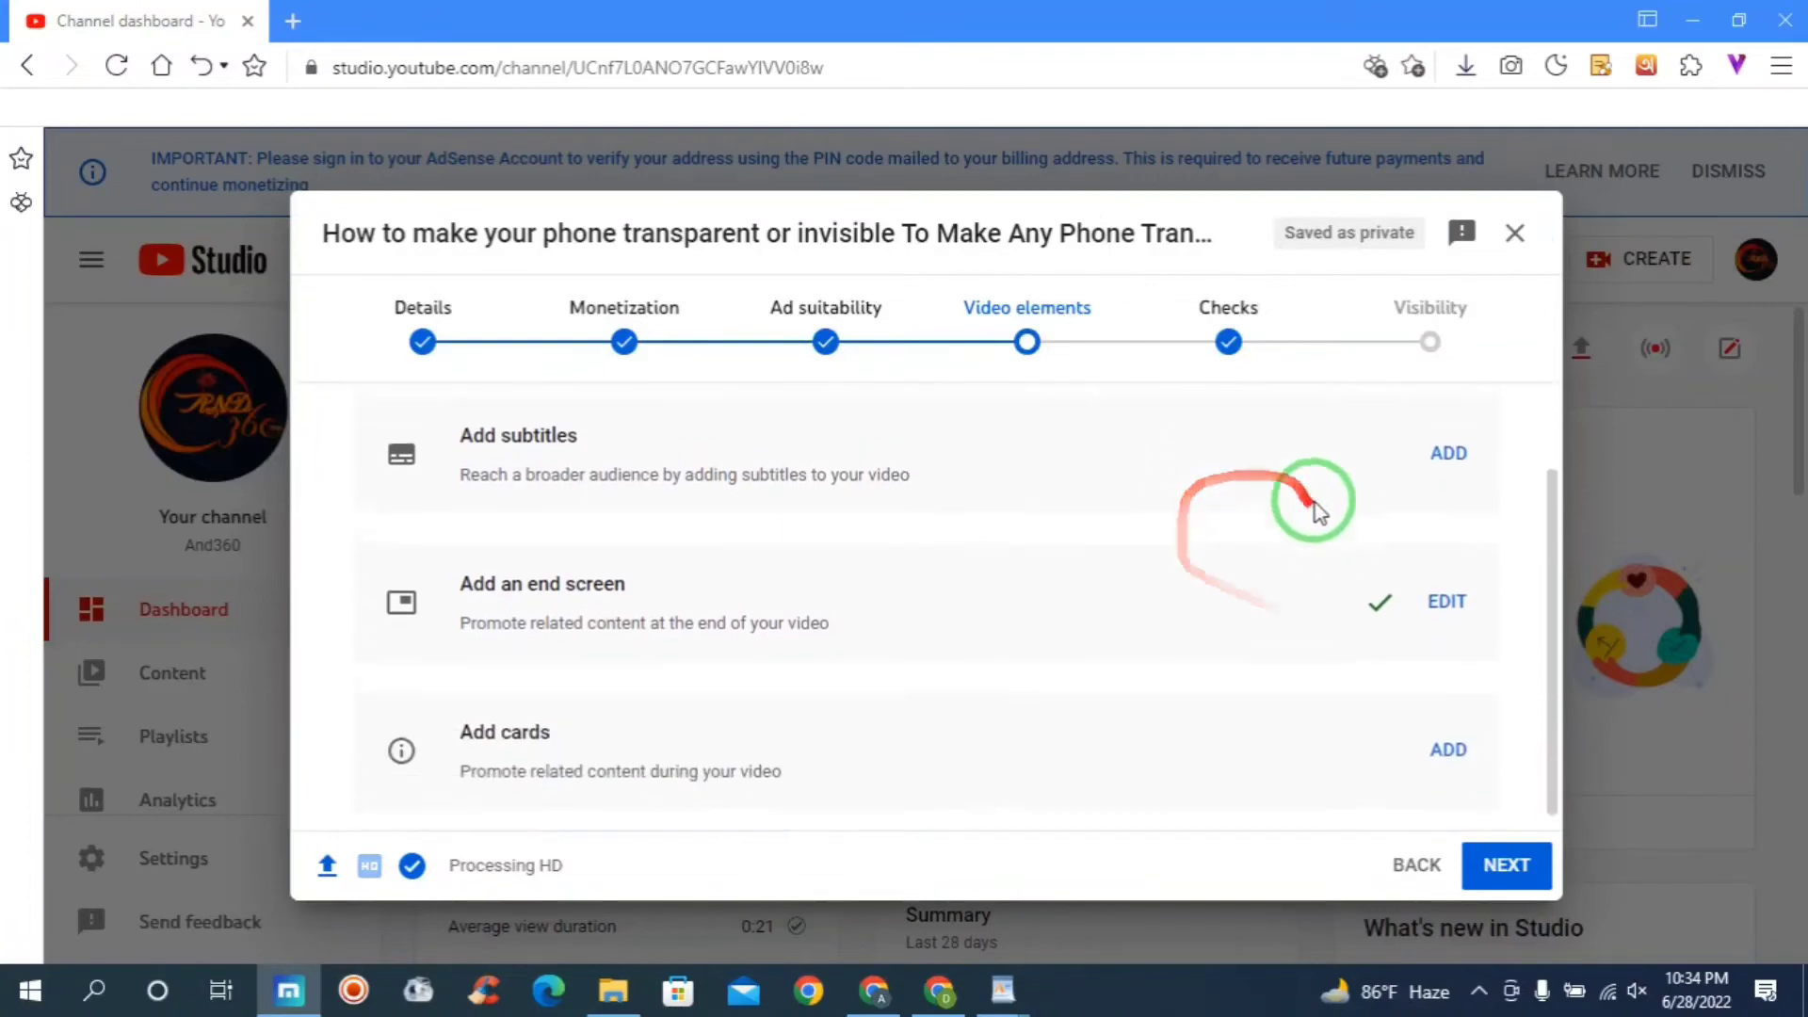
scroll(1441, 612, "up", 2)
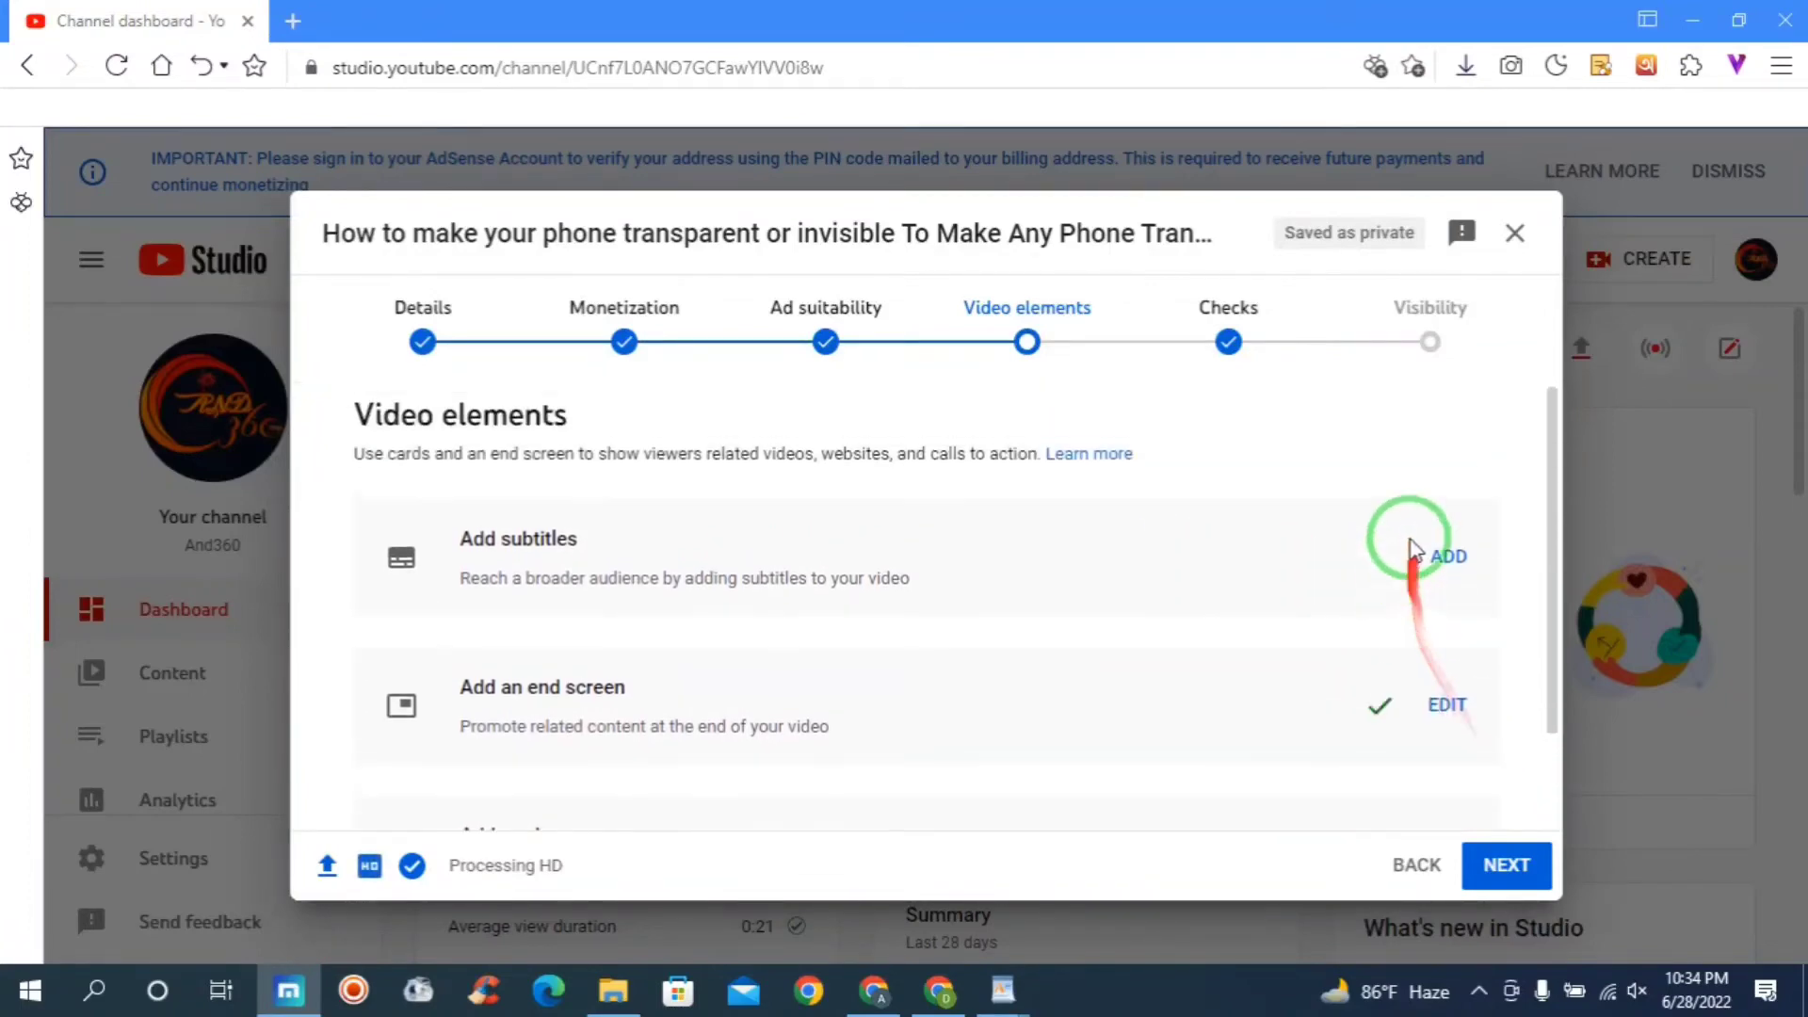
left_click(1426, 338)
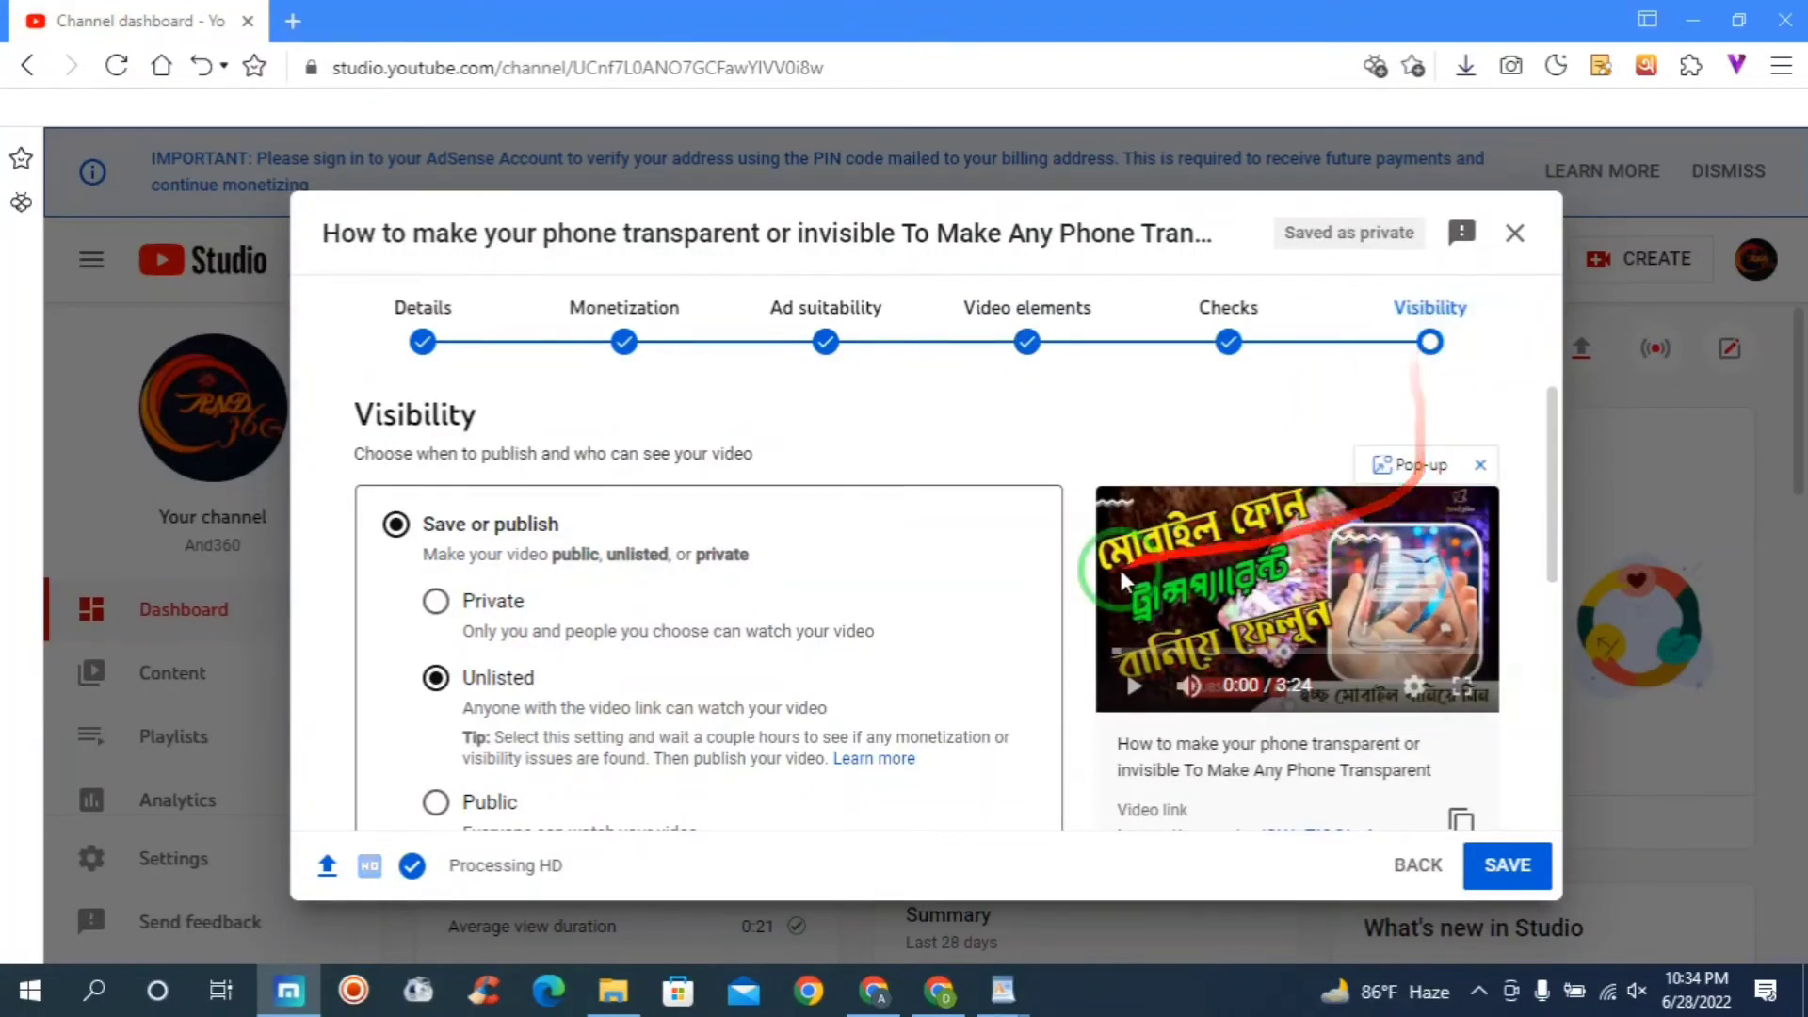
Set the video's visibility to Public under the save or publish choices.
scroll(1058, 597, "down", 3)
scroll(1057, 597, "up", 1)
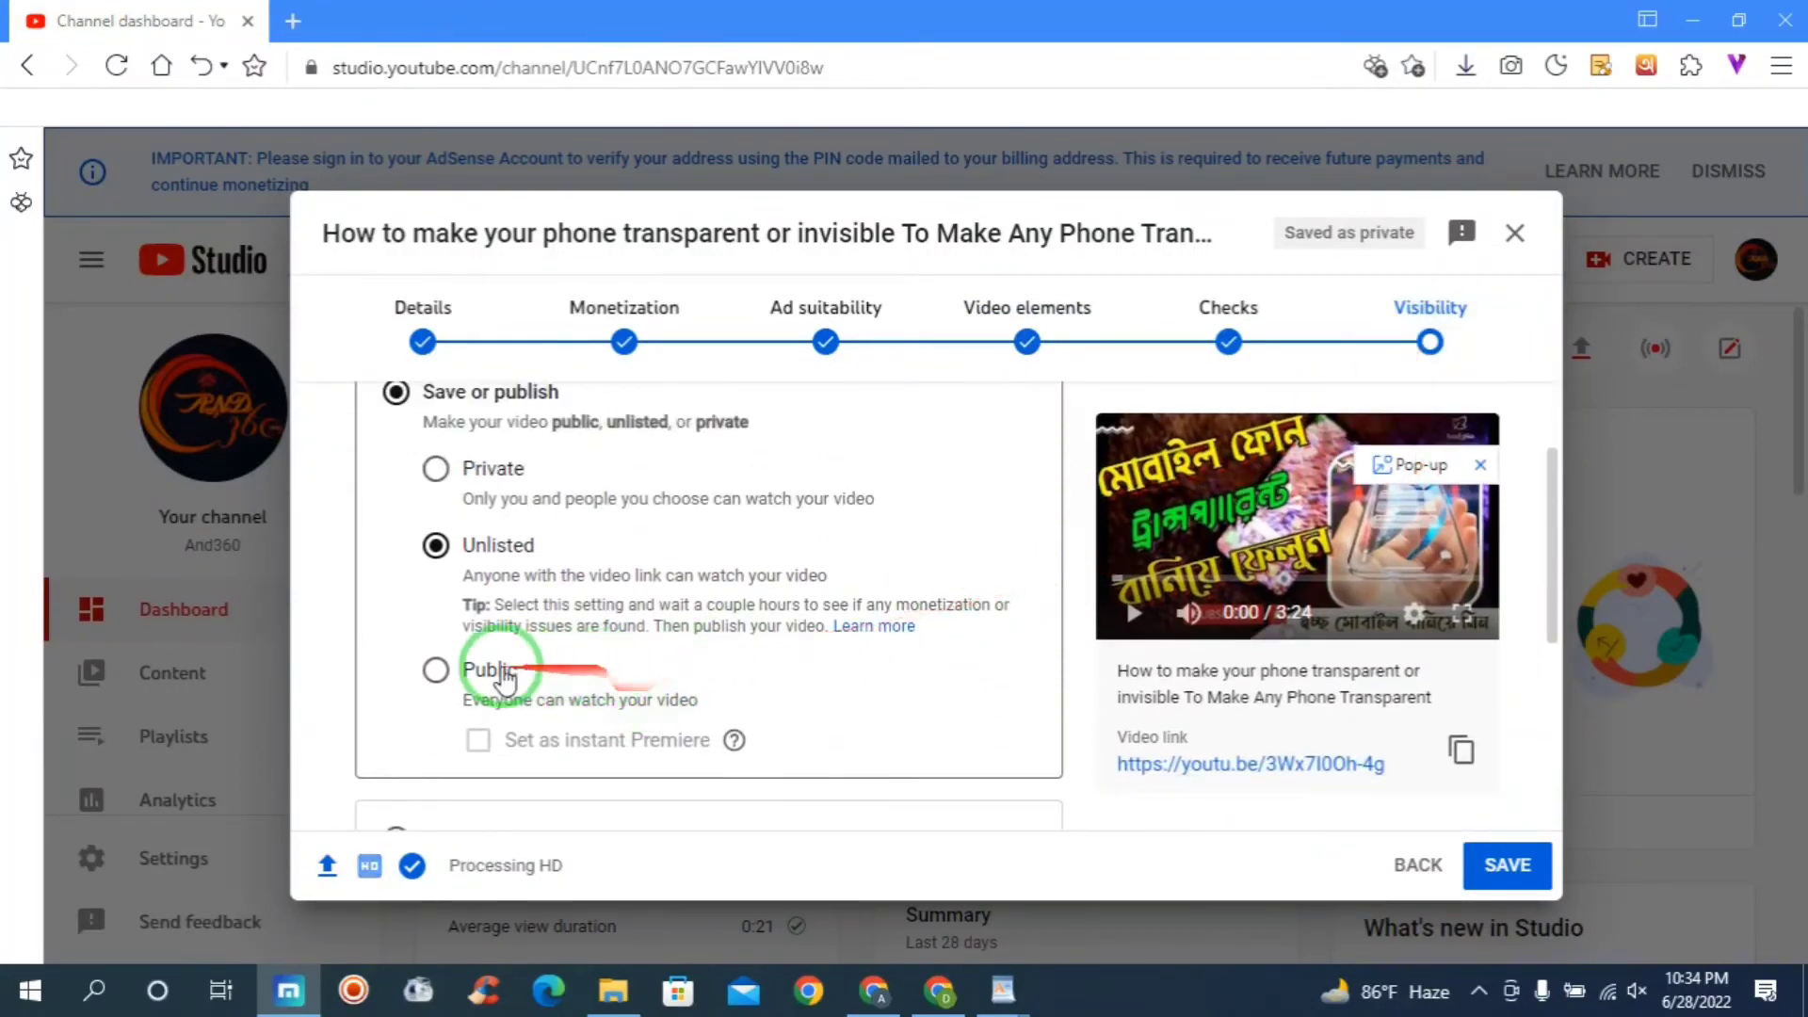
left_click(434, 670)
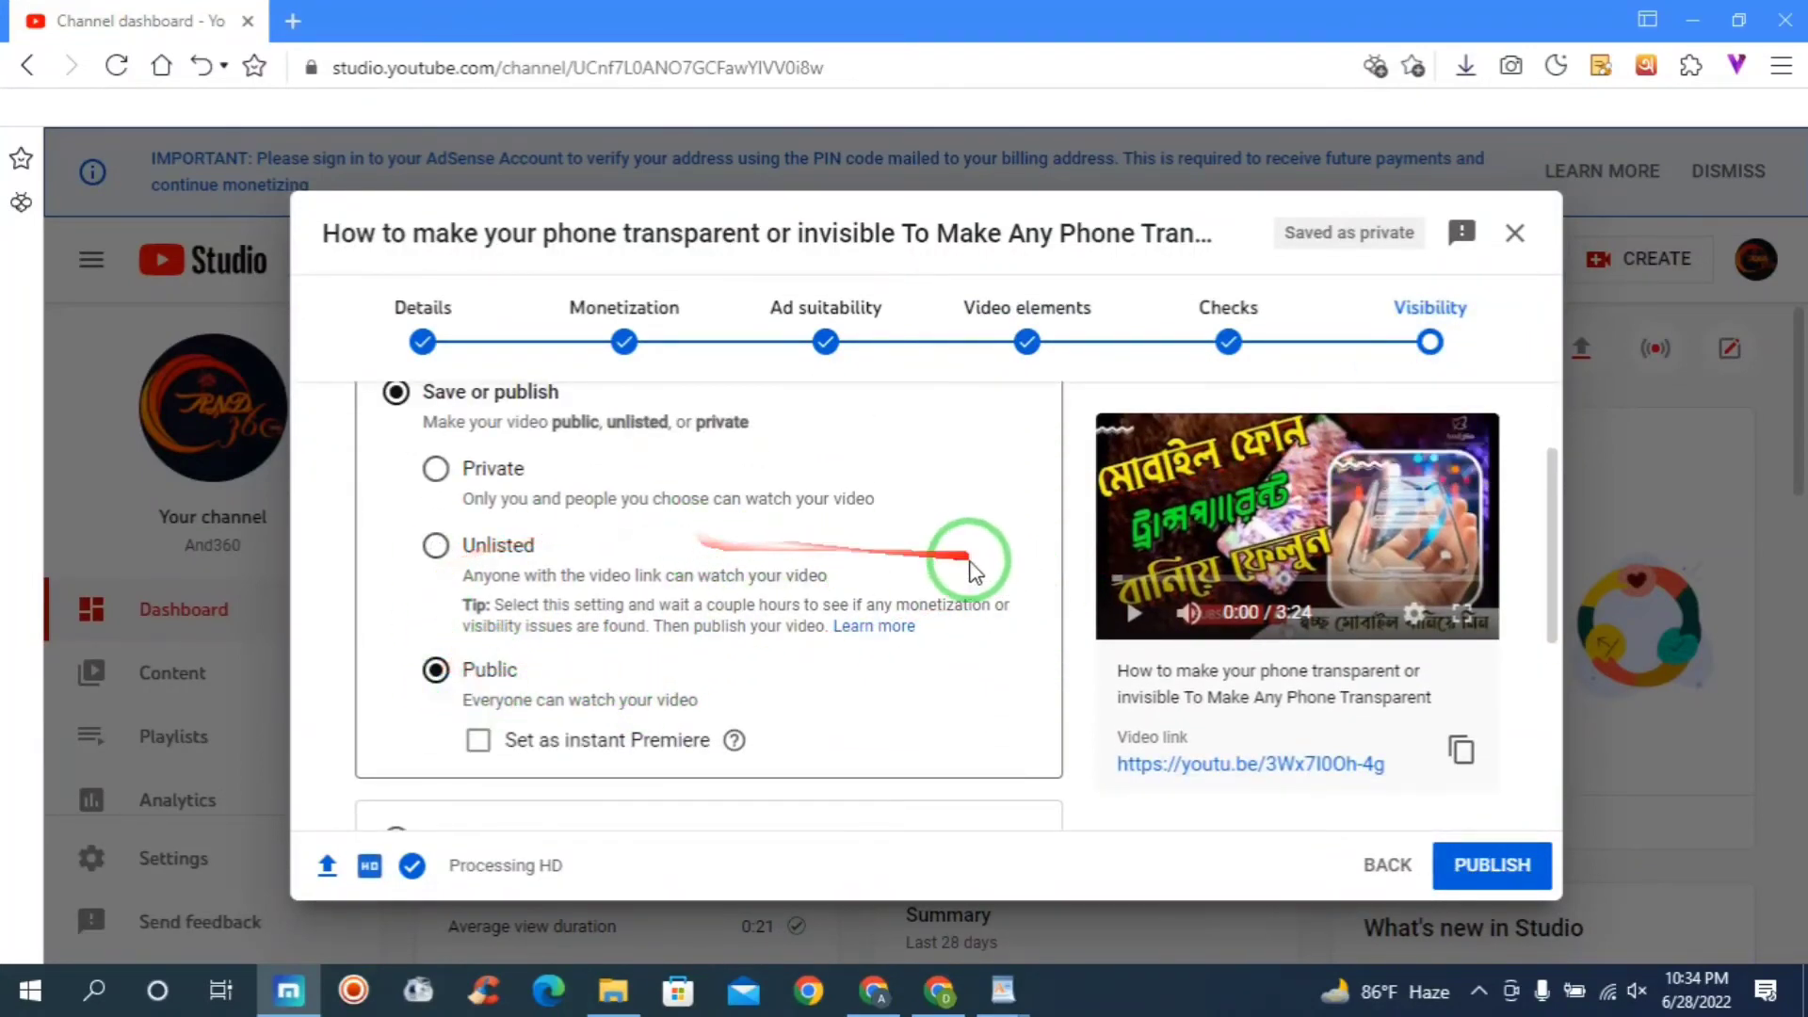
scroll(975, 601, "up", 1)
scroll(974, 603, "up", 1)
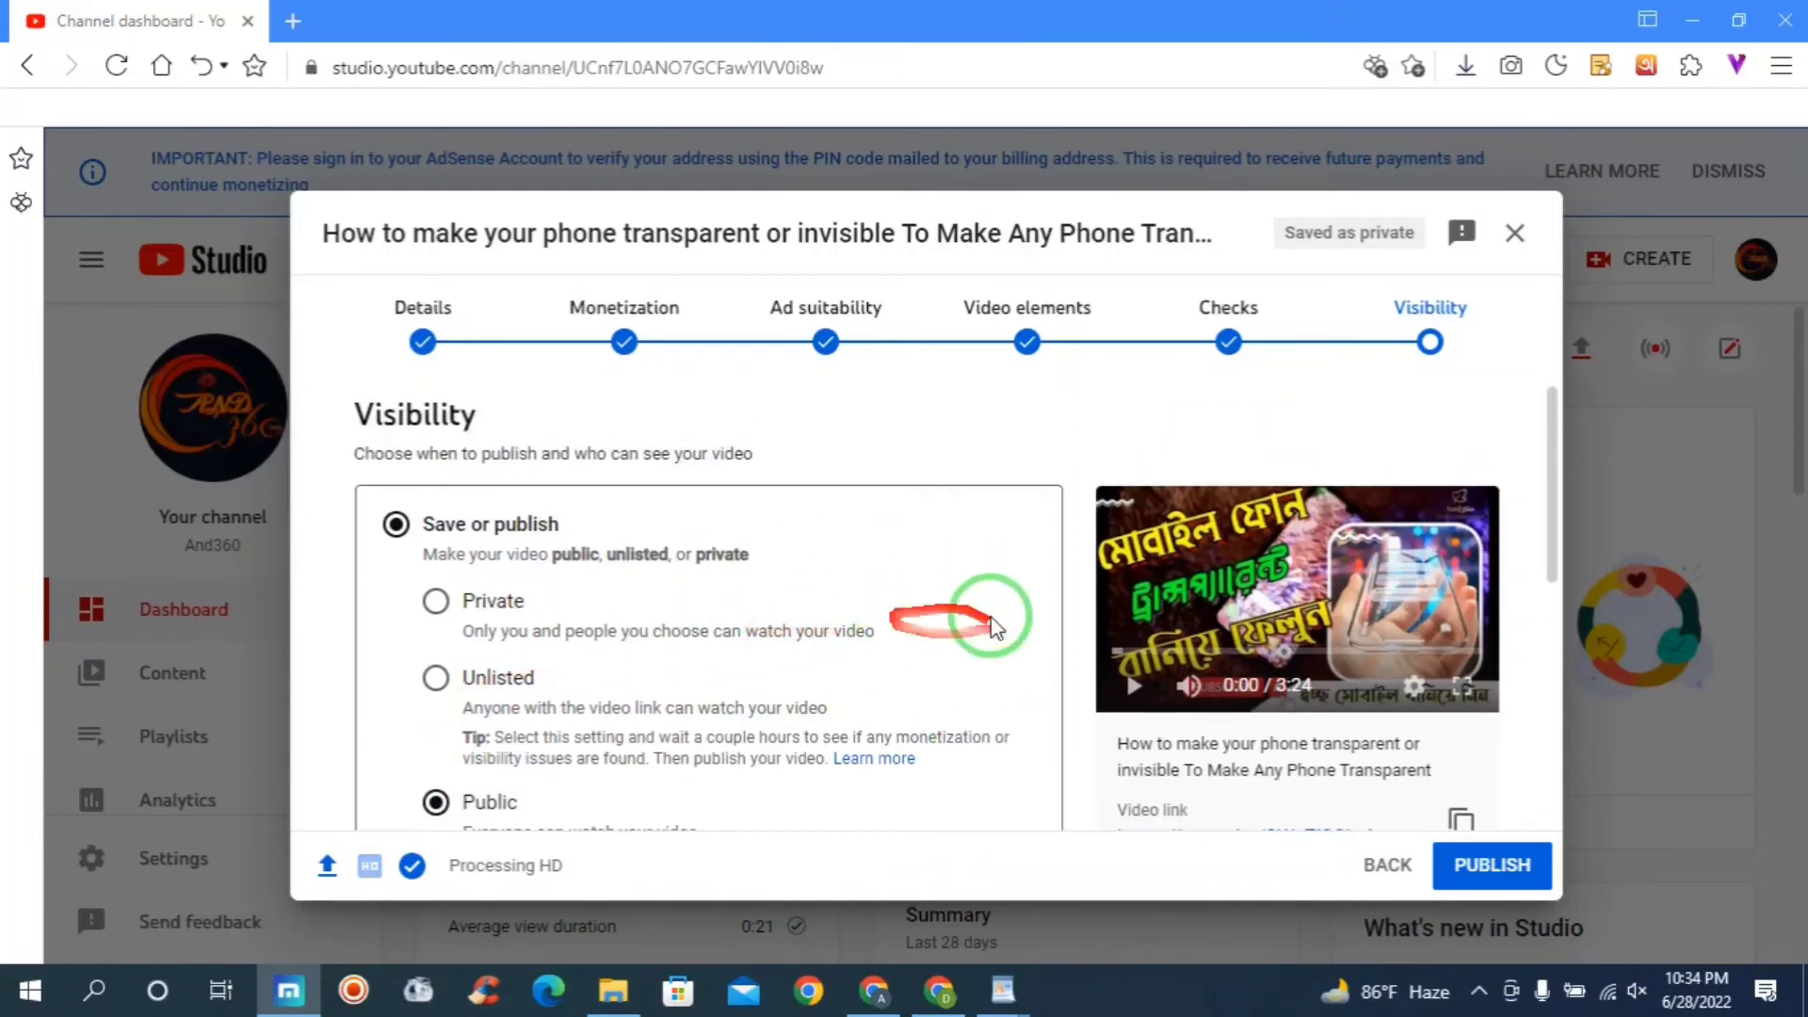
scroll(744, 660, "down", 2)
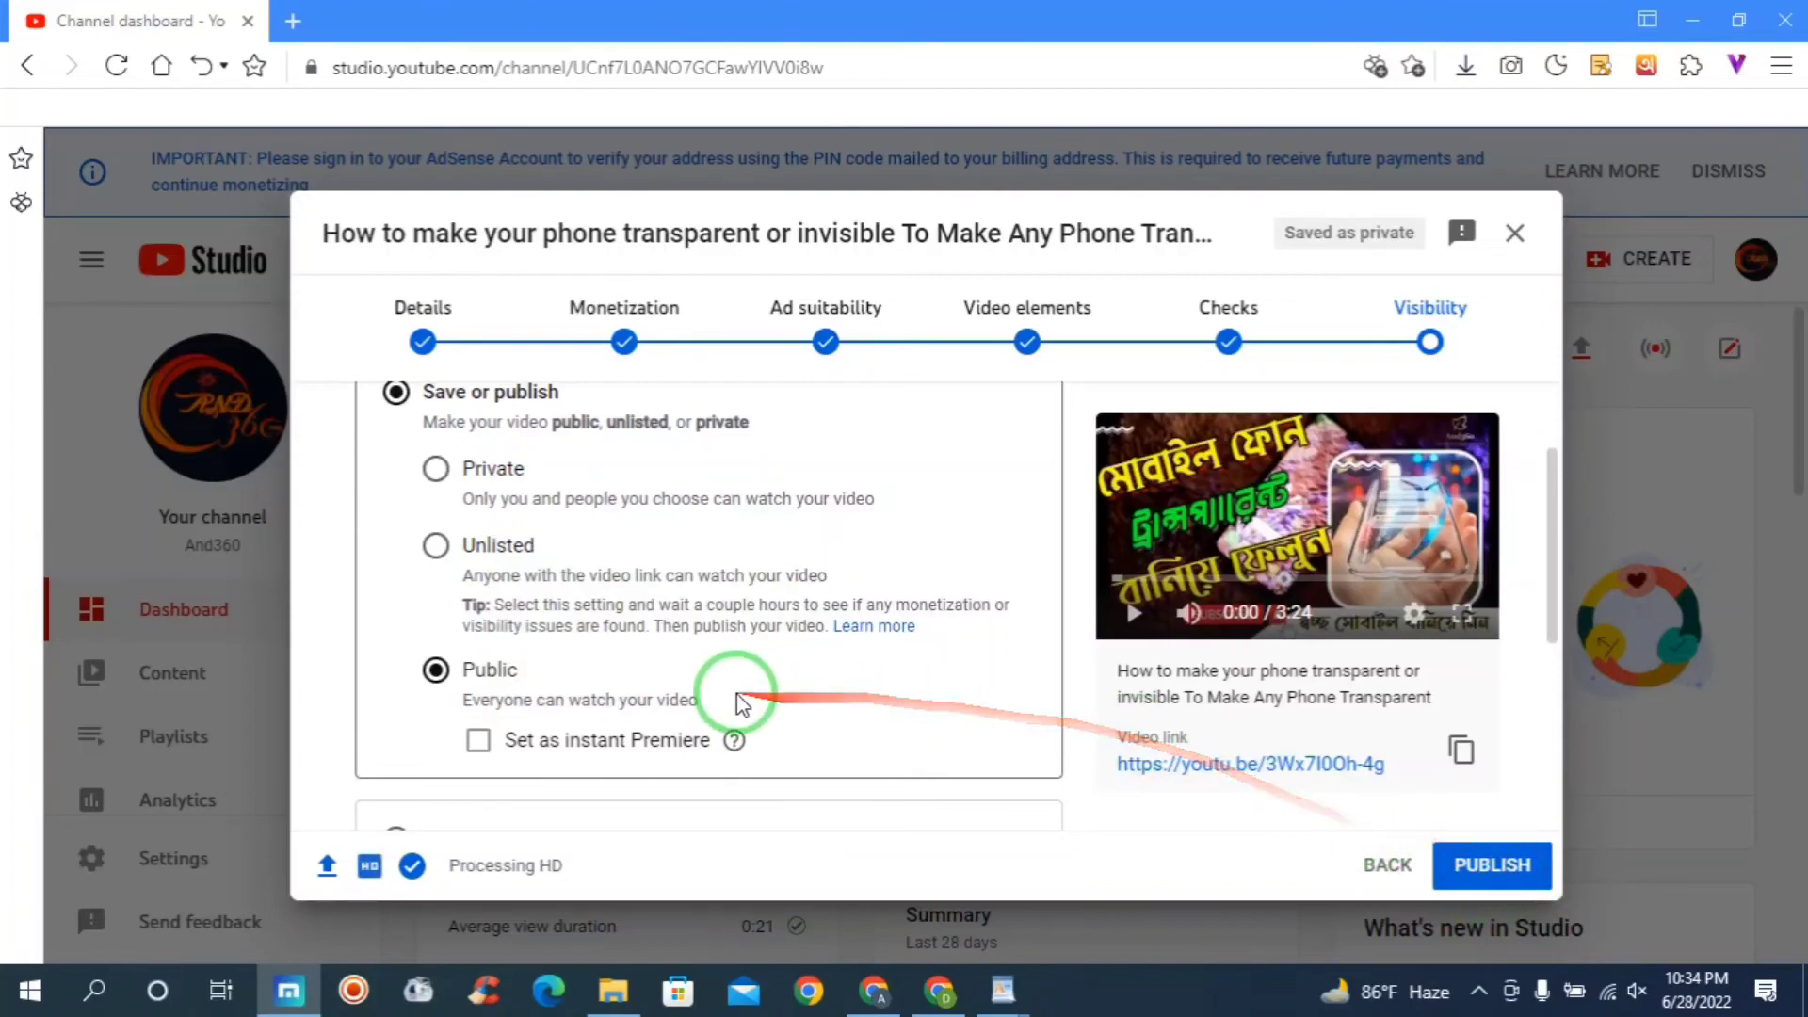
Choose Schedule as the way of publishing the video.
scroll(678, 612, "down", 4)
scroll(728, 565, "down", 2)
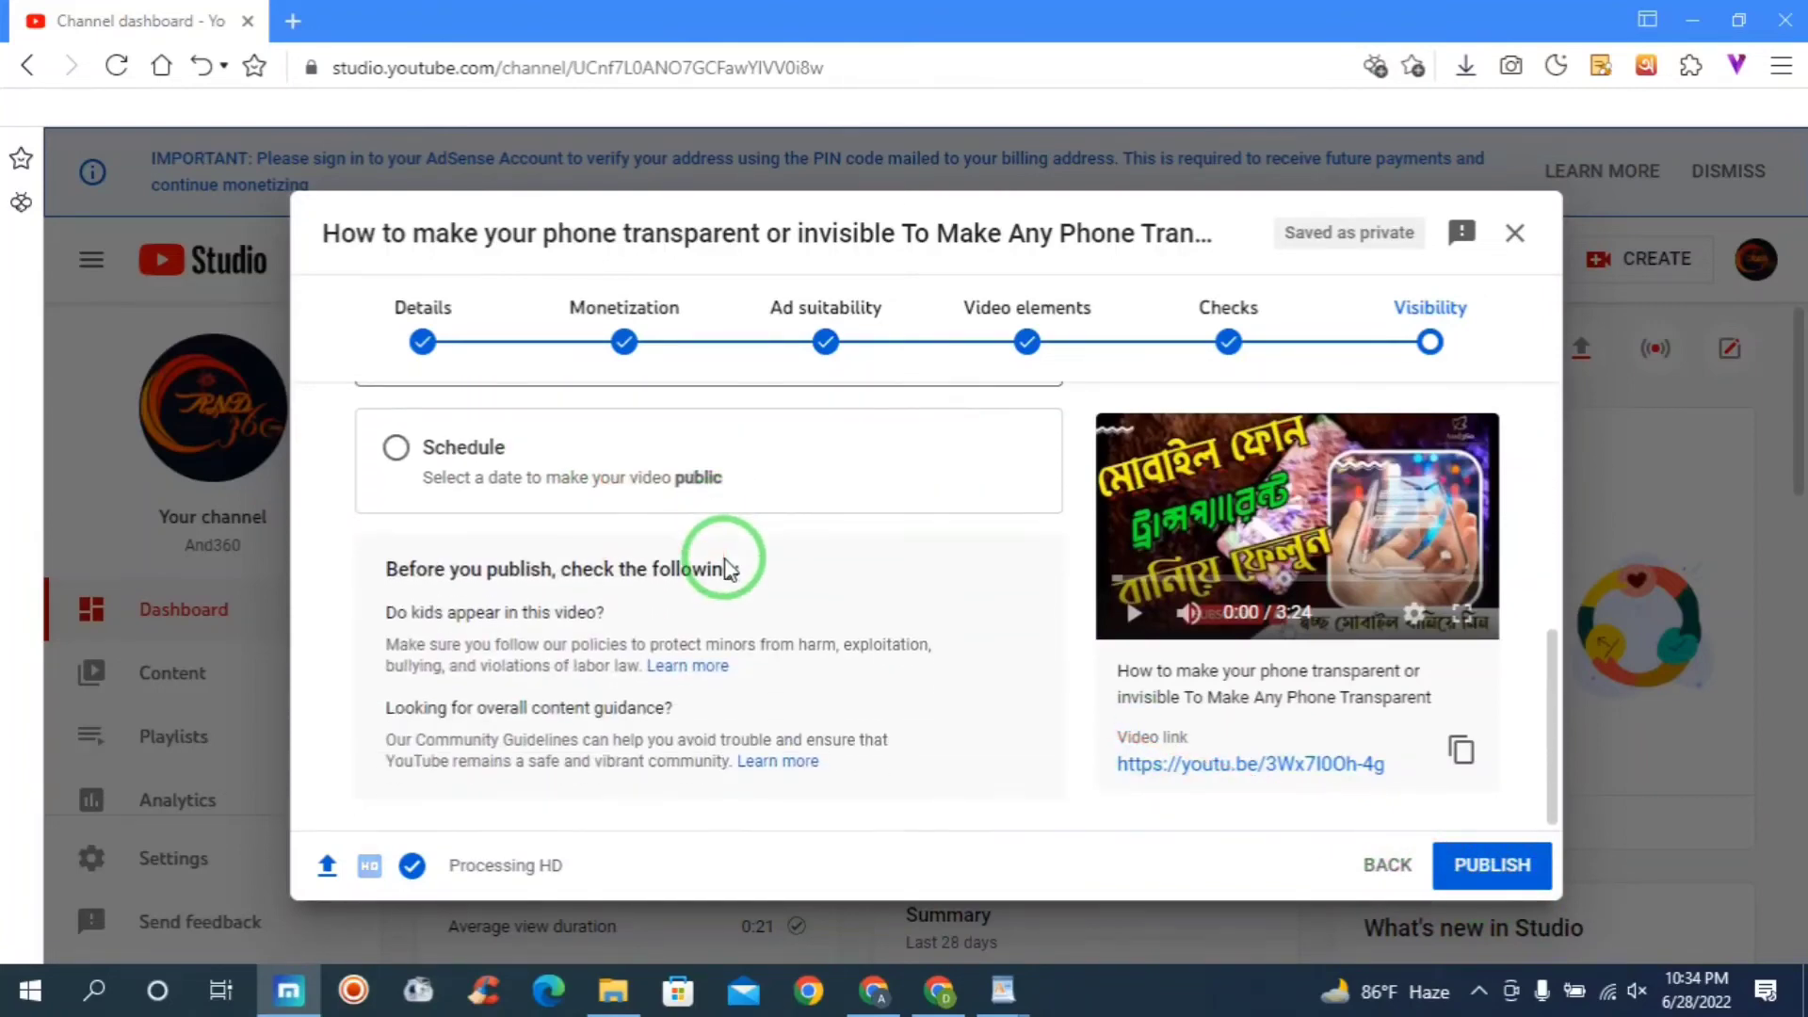
scroll(727, 558, "up", 3)
scroll(519, 626, "down", 2)
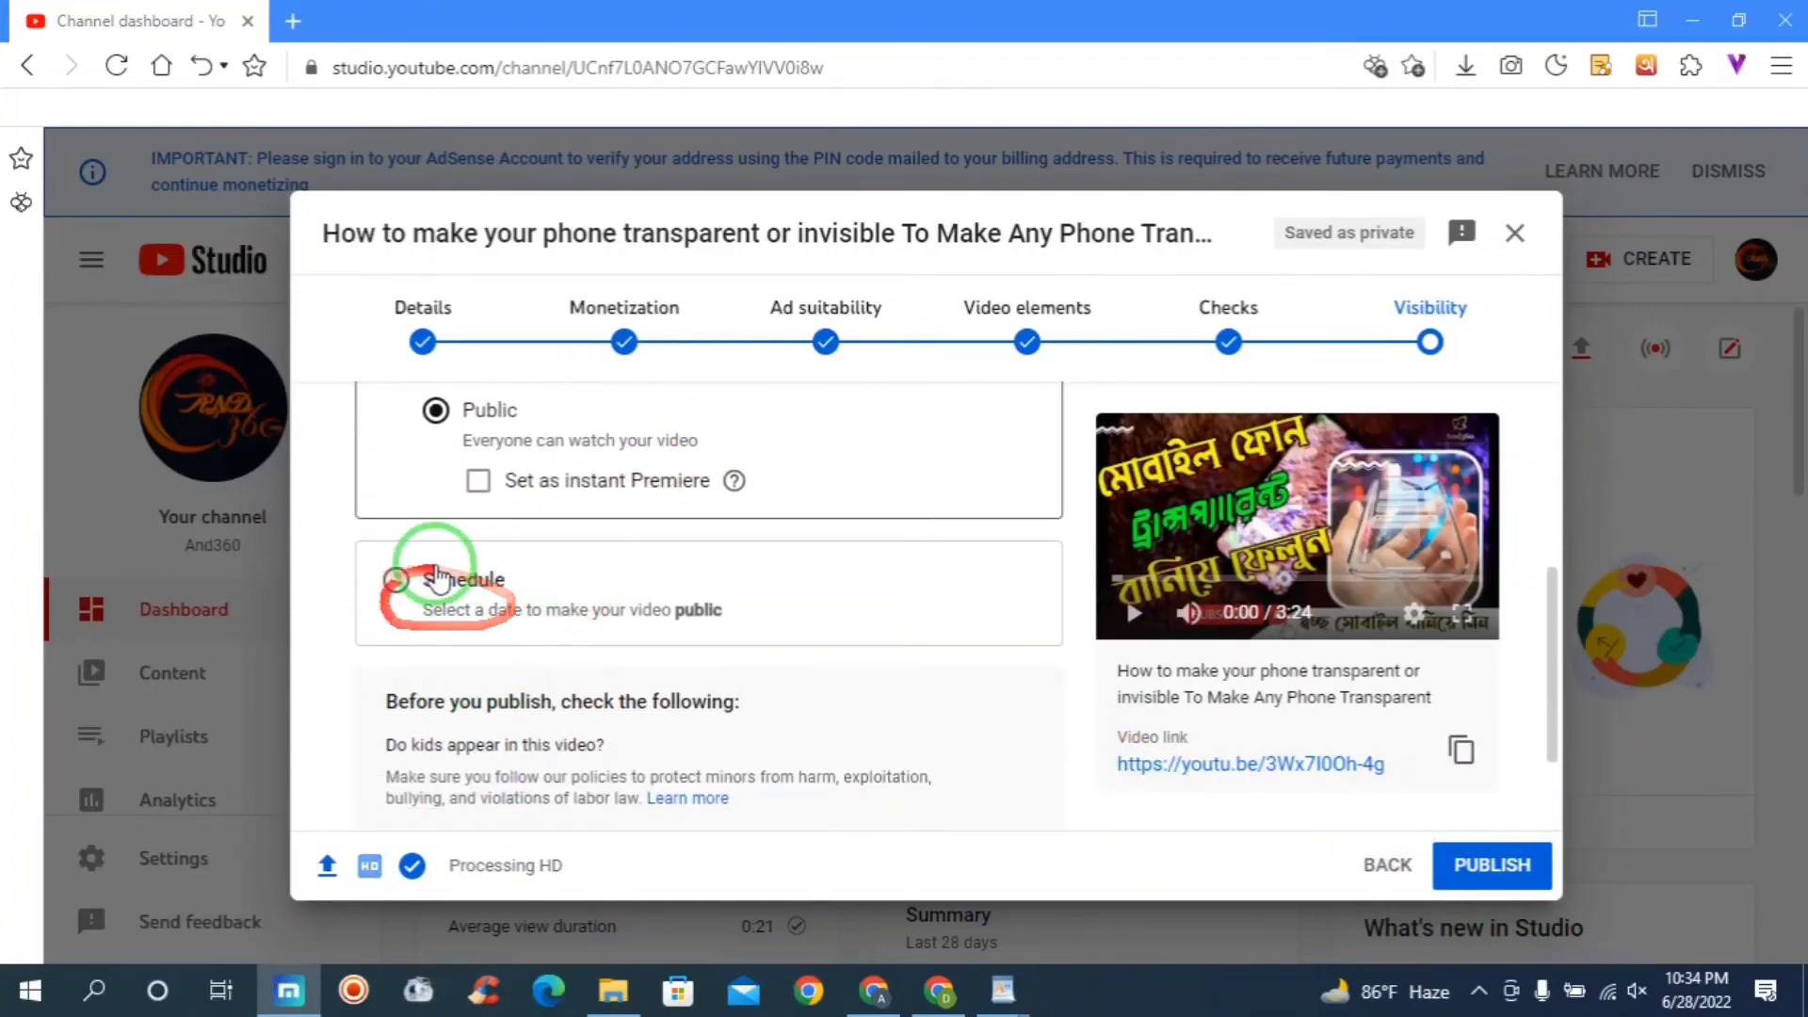
left_click(394, 581)
scroll(589, 555, "up", 4)
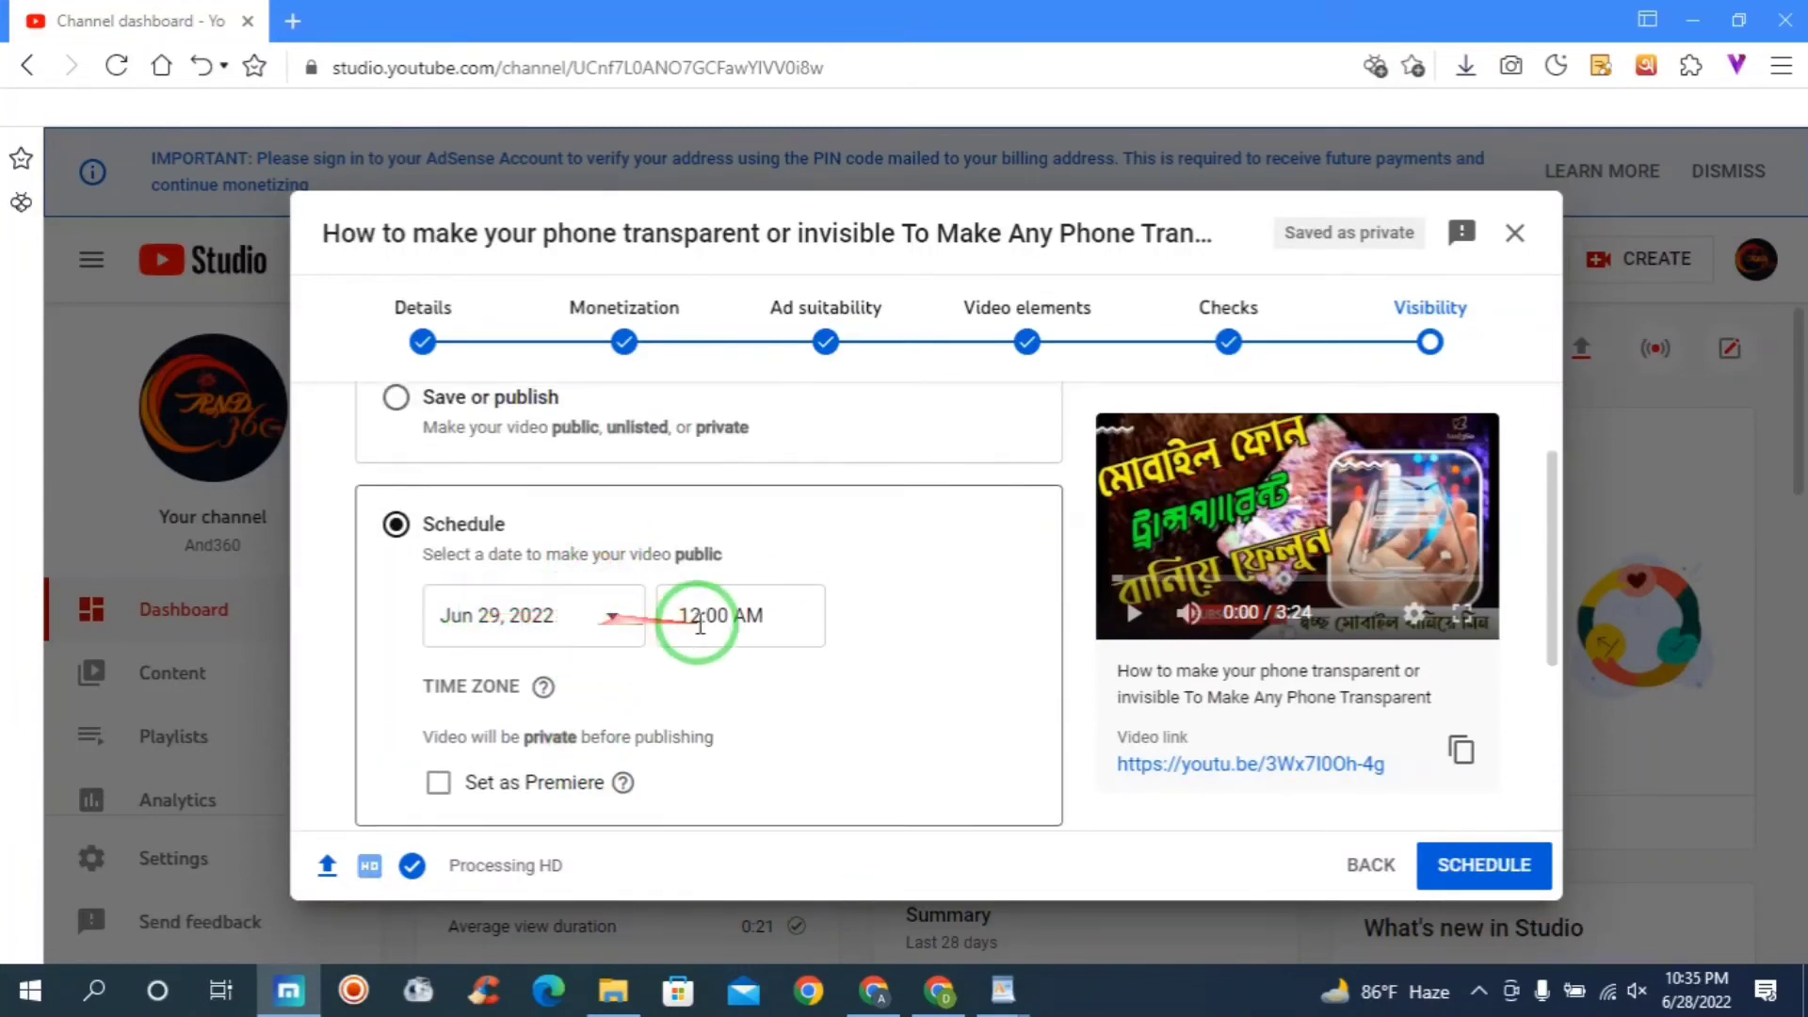
Set the publishing time to 8:30 AM, schedule the video for Jun 29, 2022, and close the confirmation dialog.
left_click(739, 619)
scroll(744, 593, "down", 4)
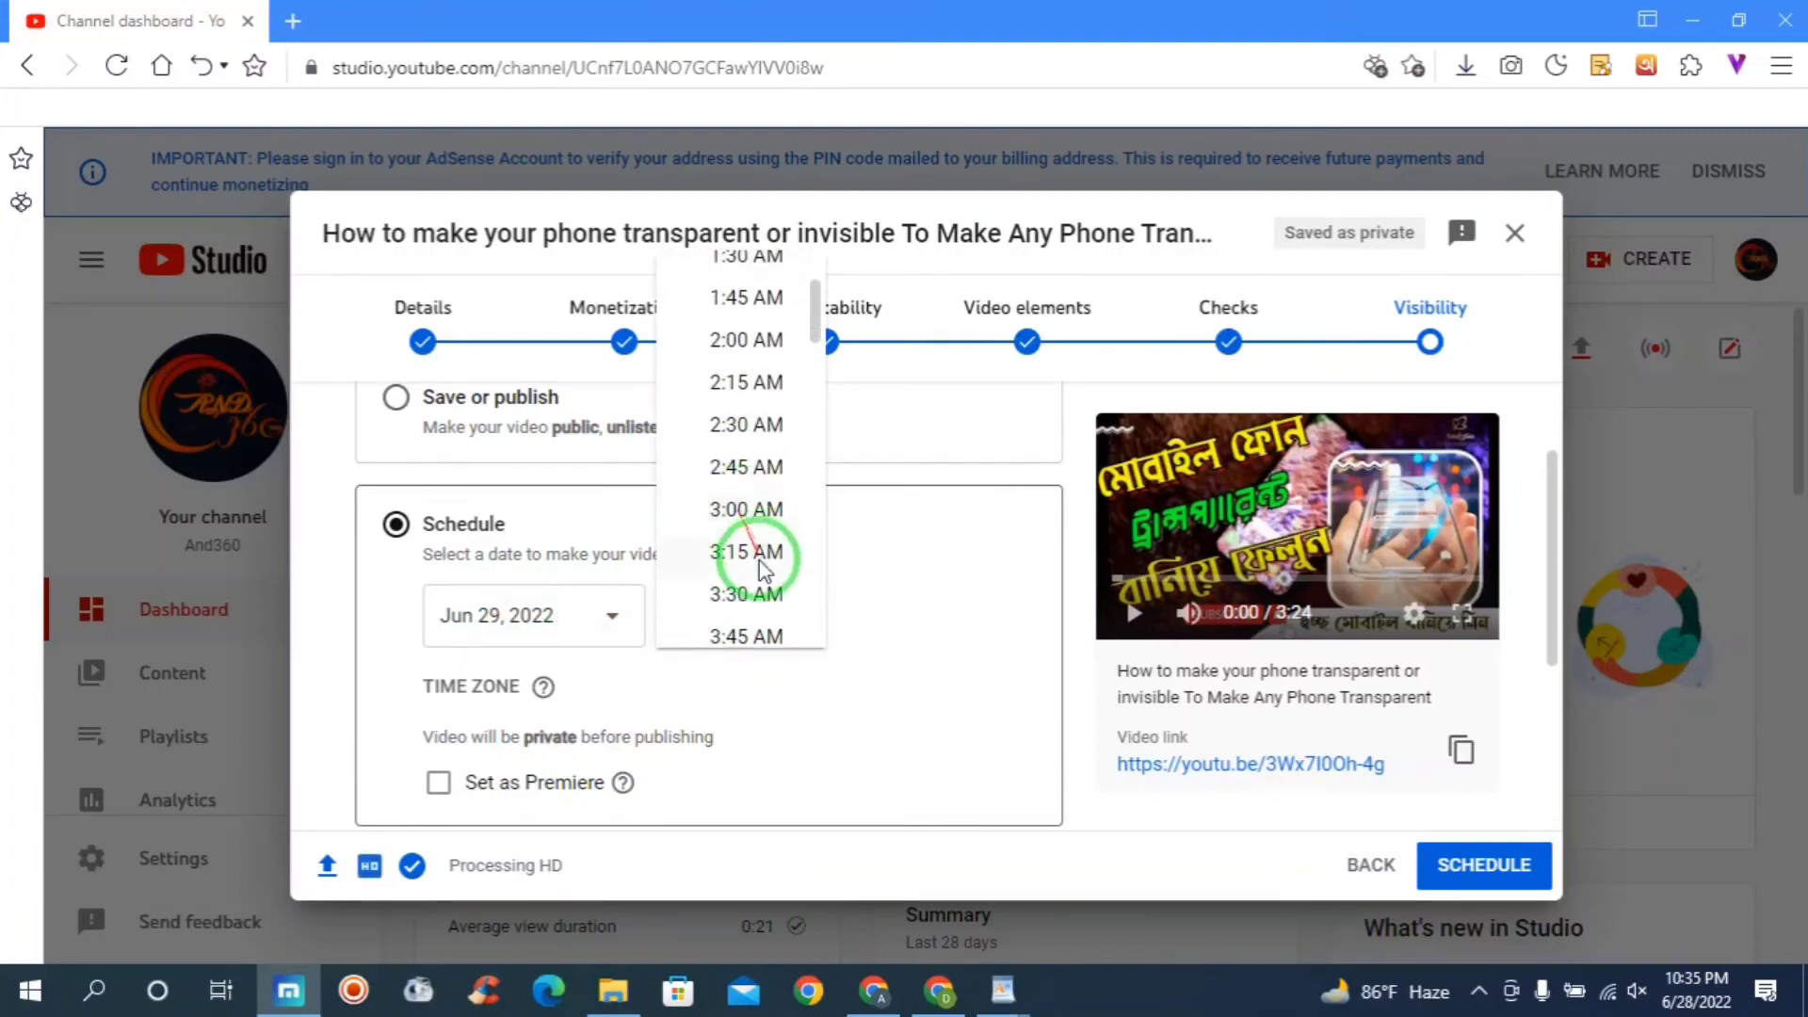
scroll(761, 576, "down", 8)
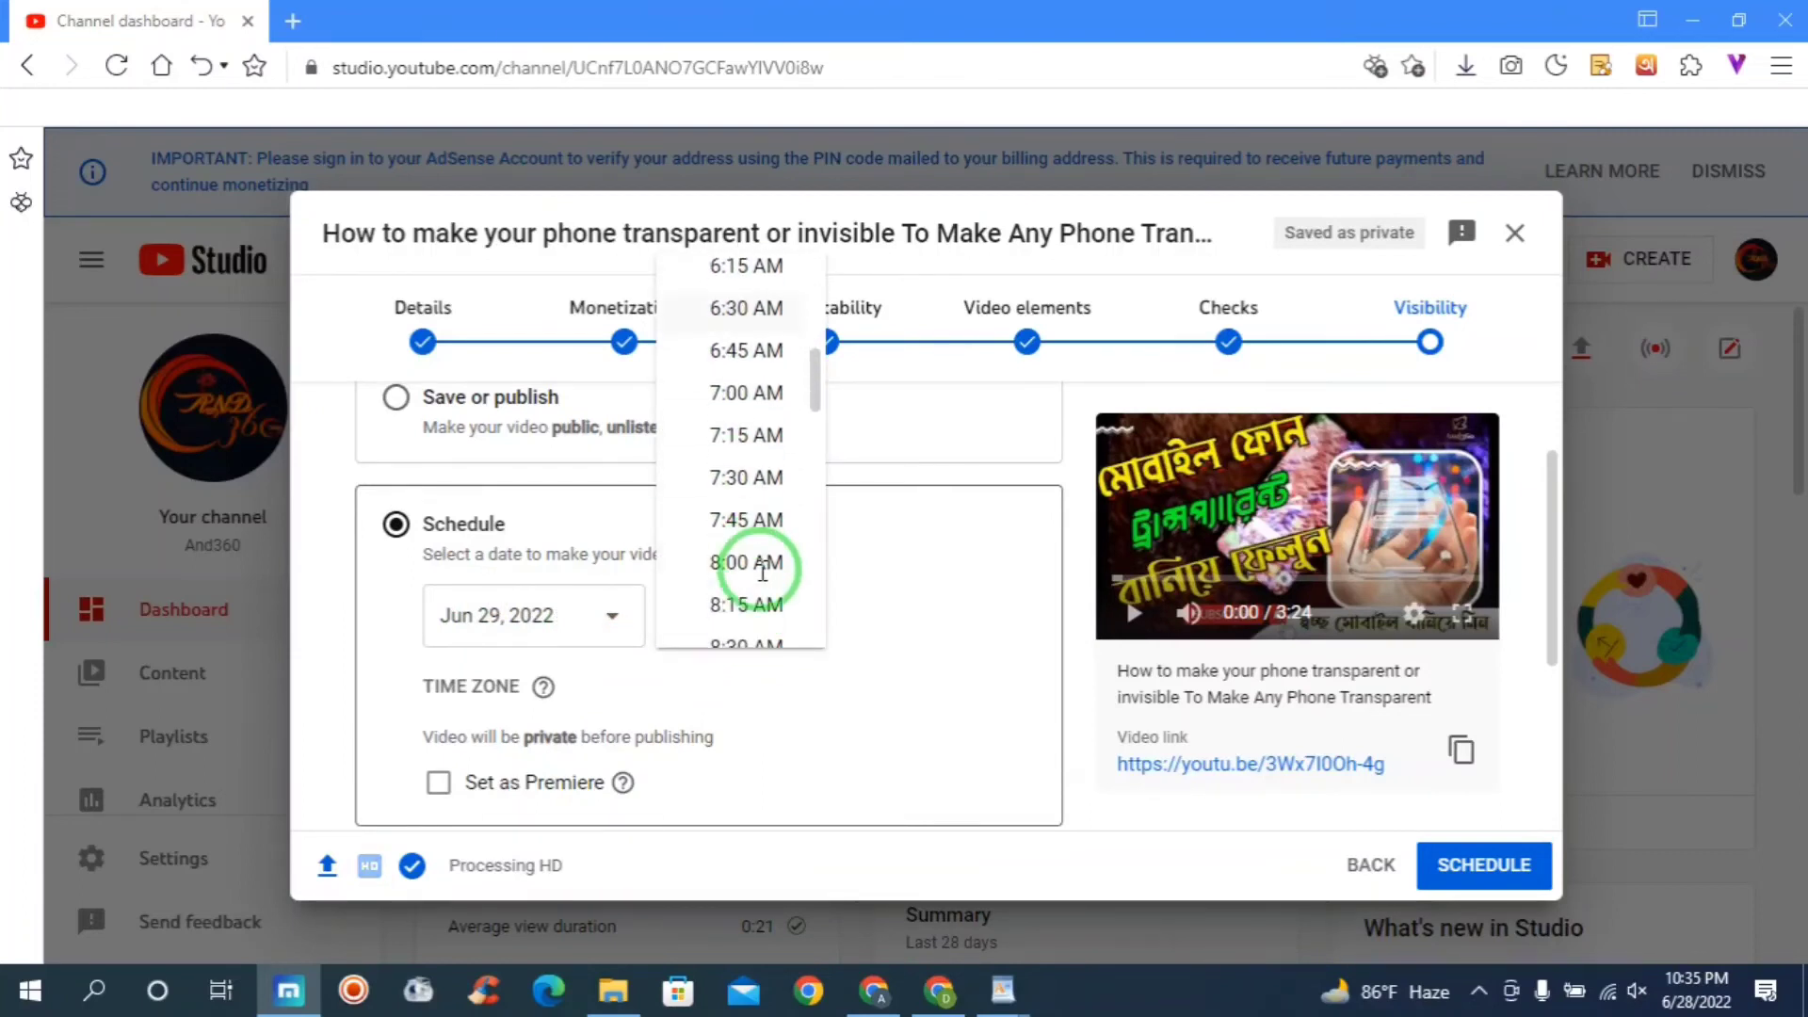
left_click(735, 515)
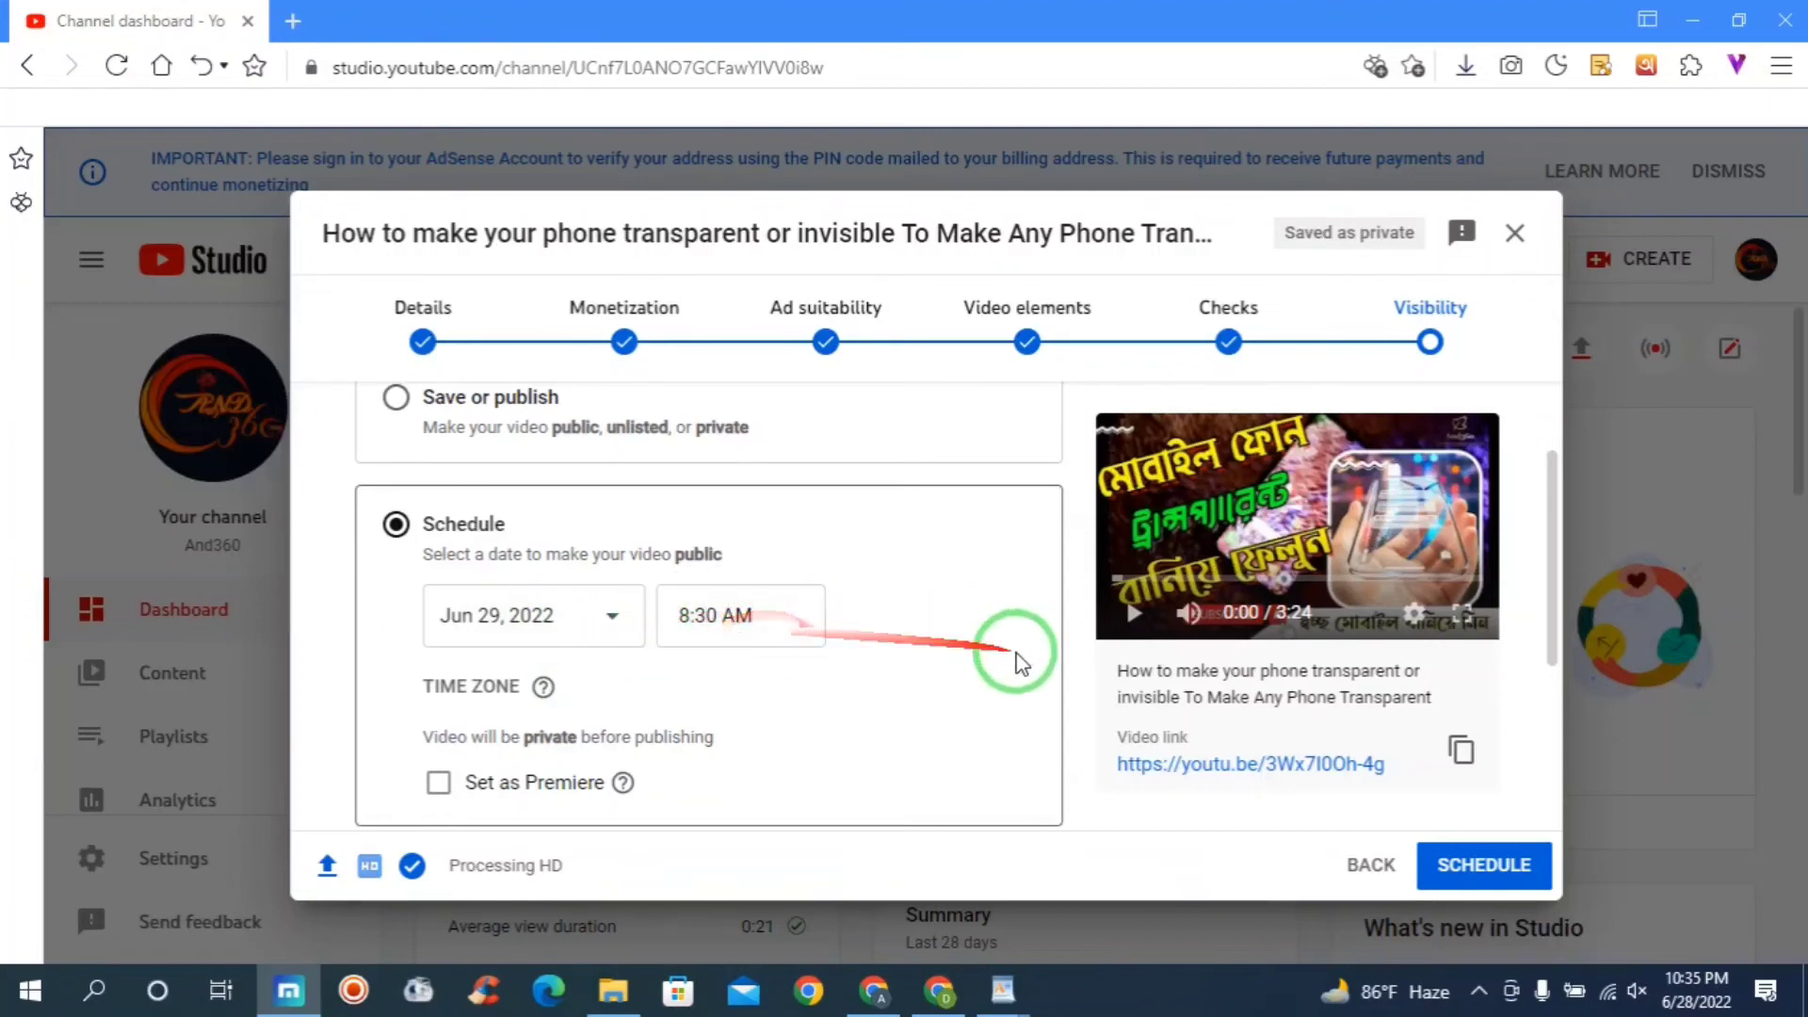
left_click(1495, 871)
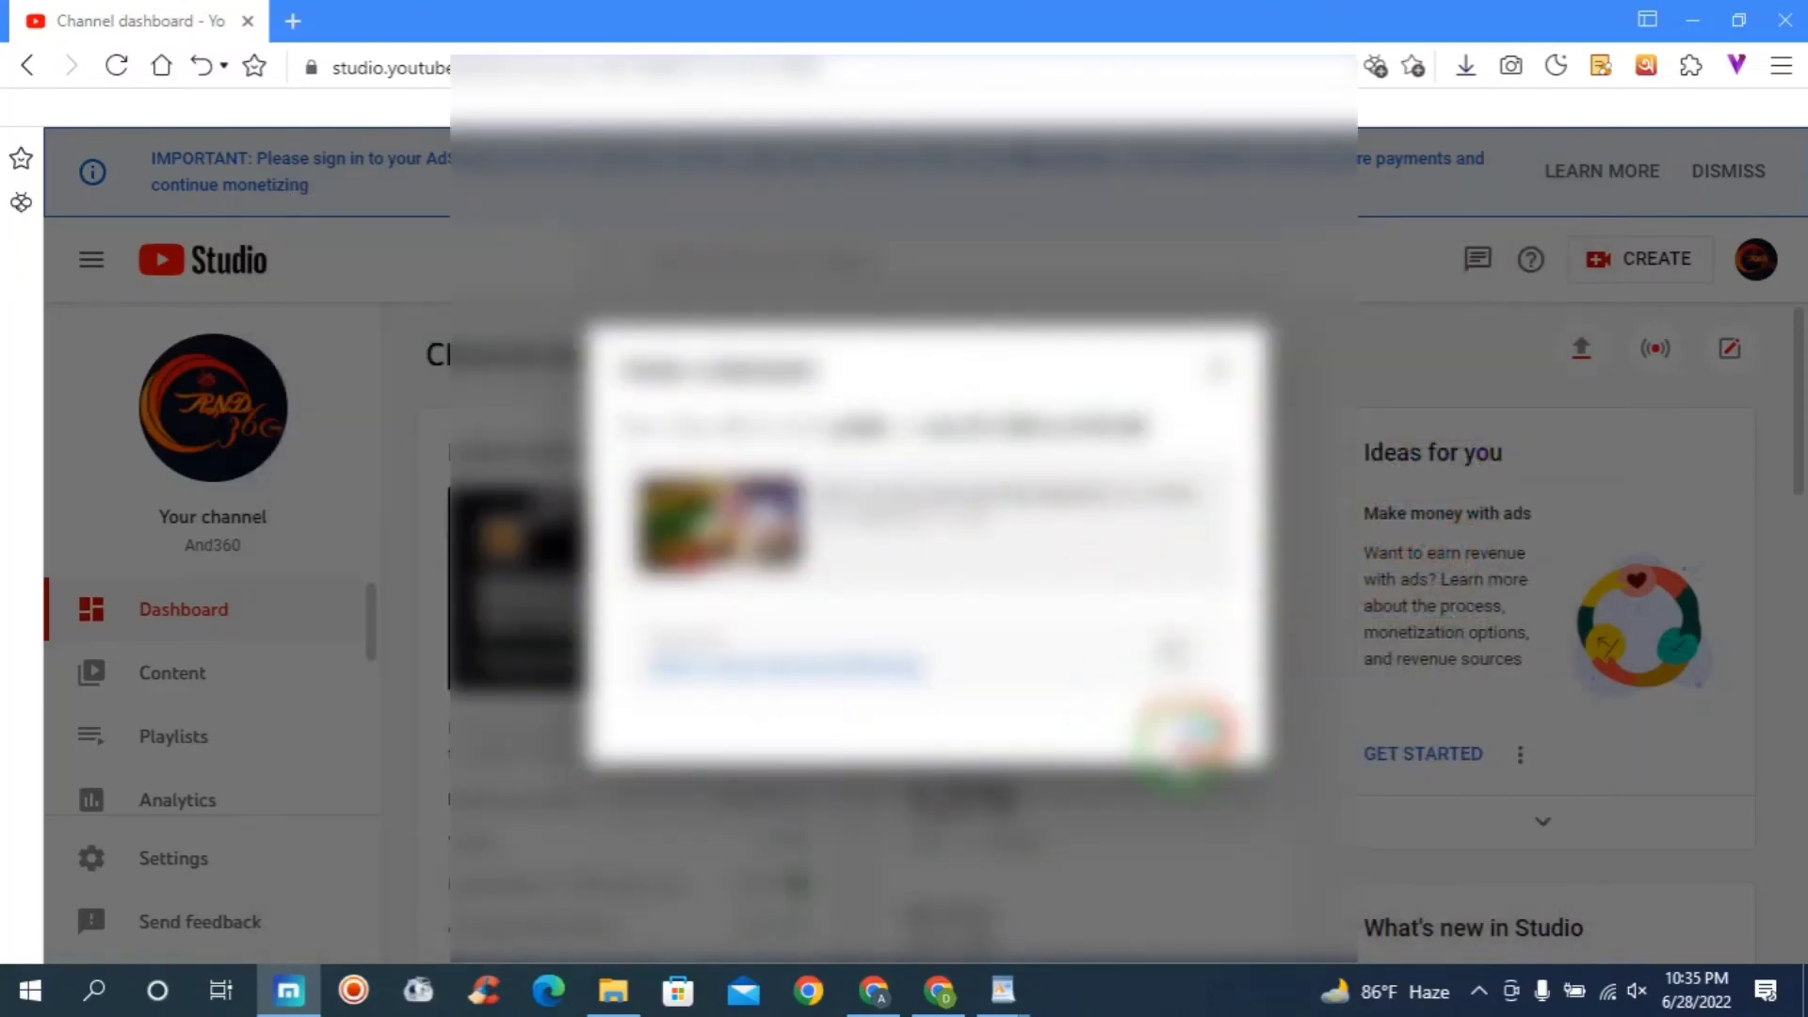
left_click(1207, 729)
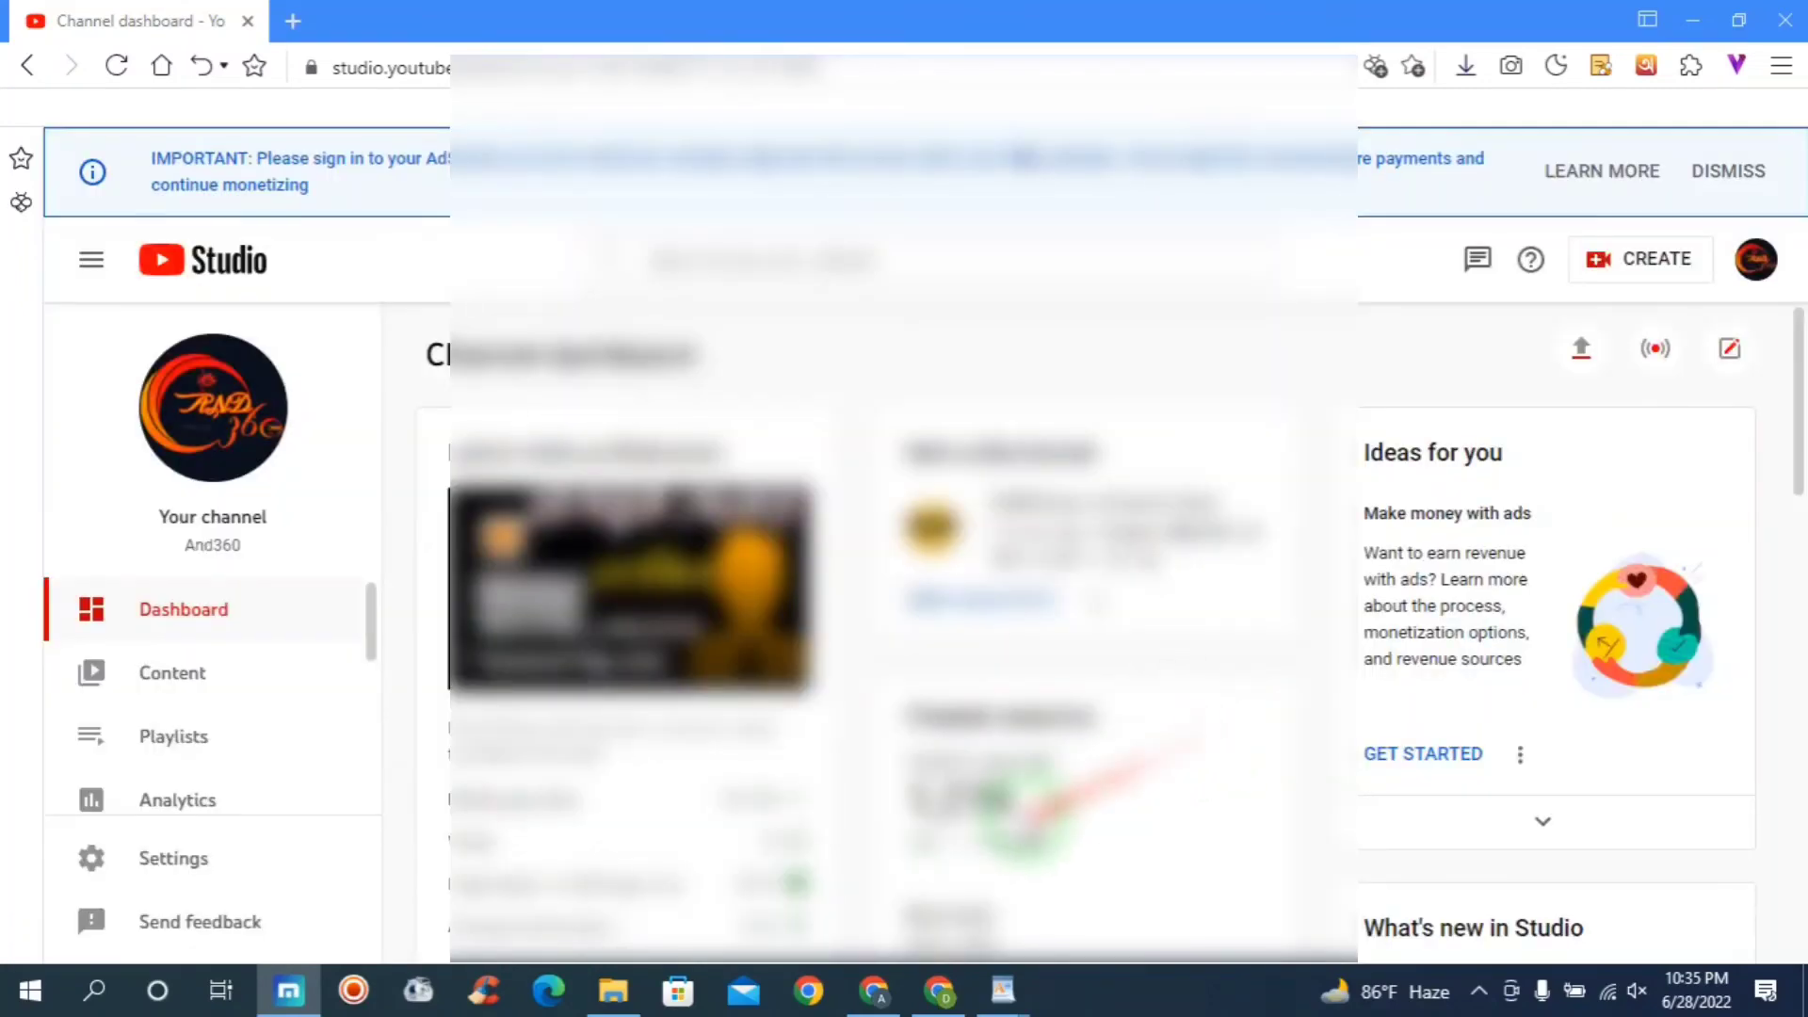
Open the channel's content list and check the scheduled visibility details of the newly uploaded video.
left_click(175, 676)
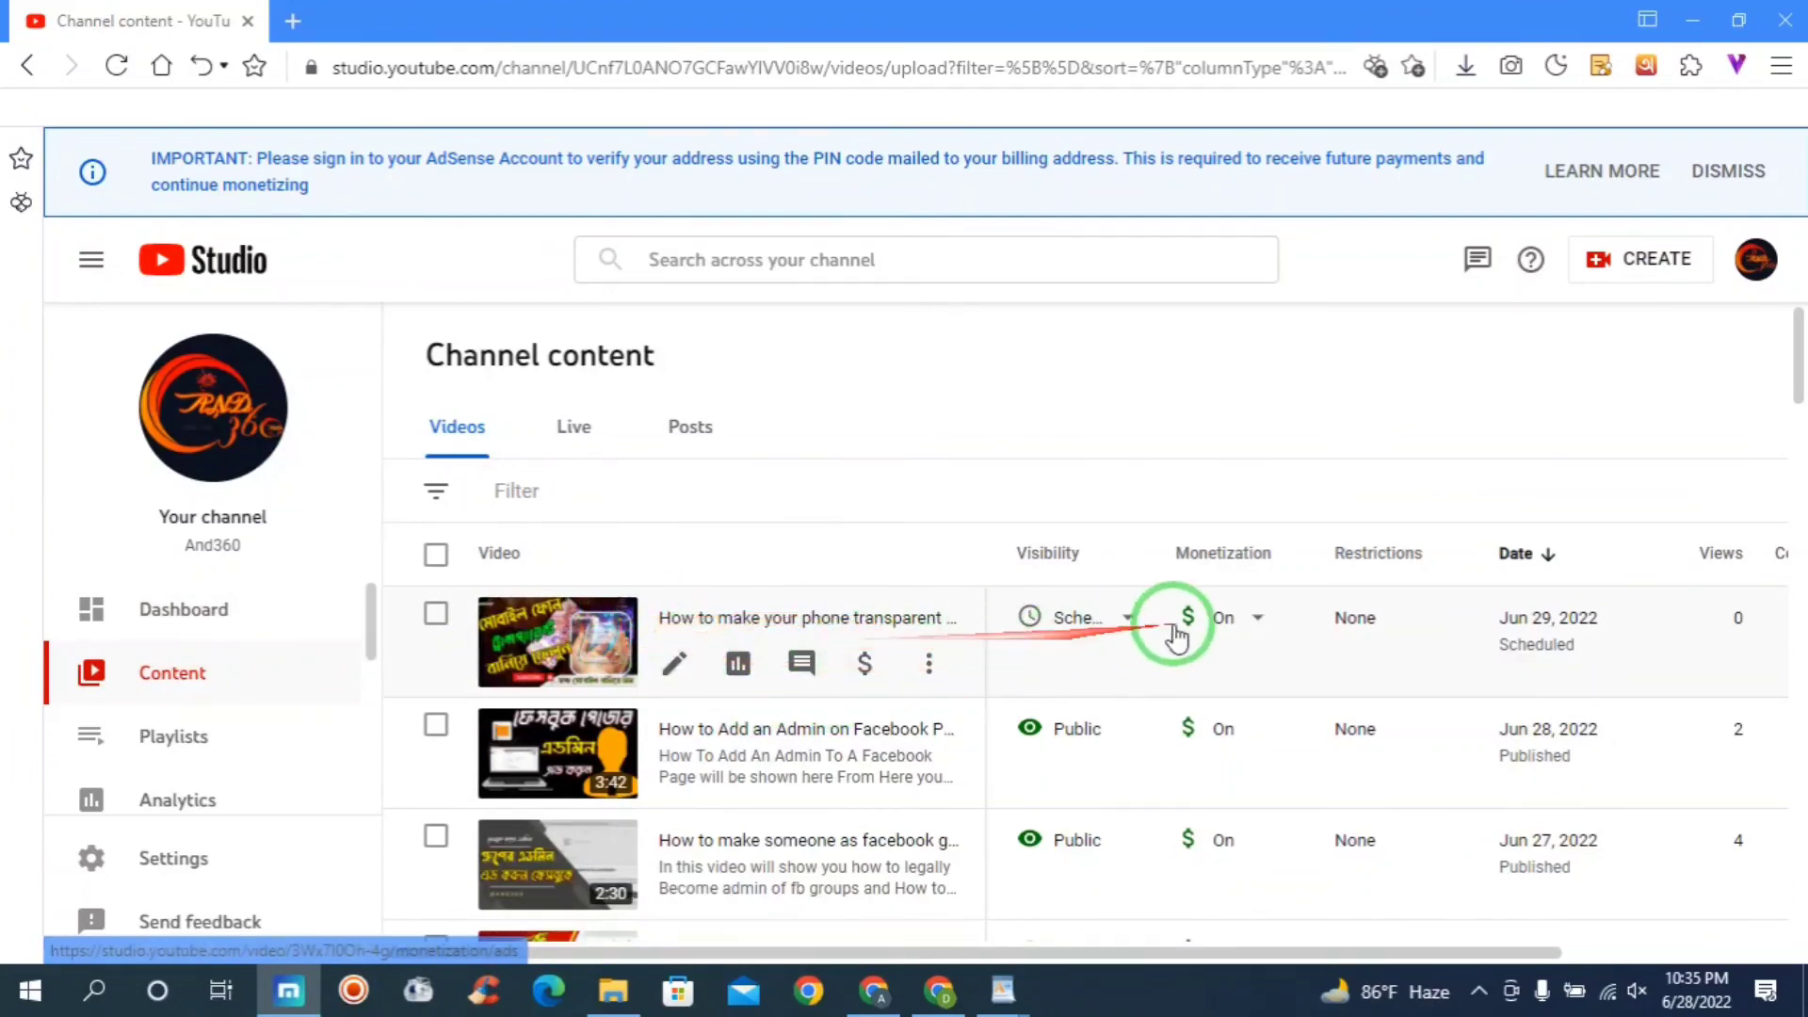
mouse_move(1059, 629)
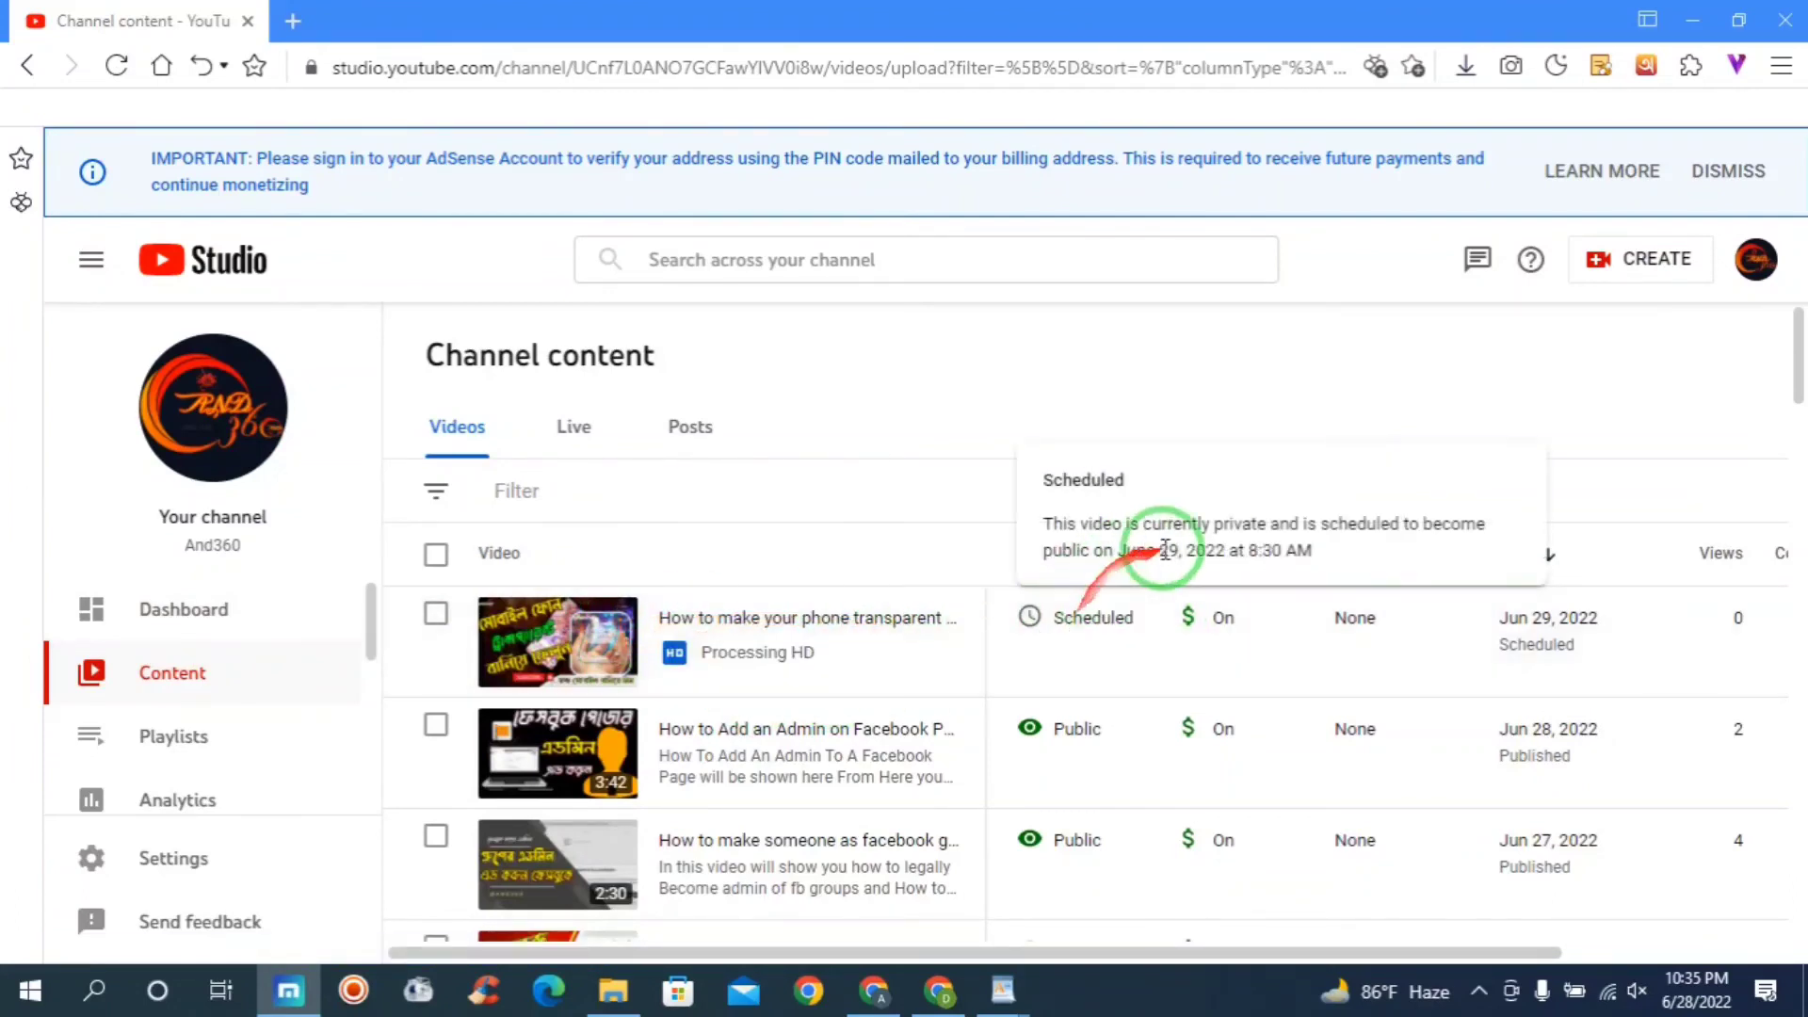